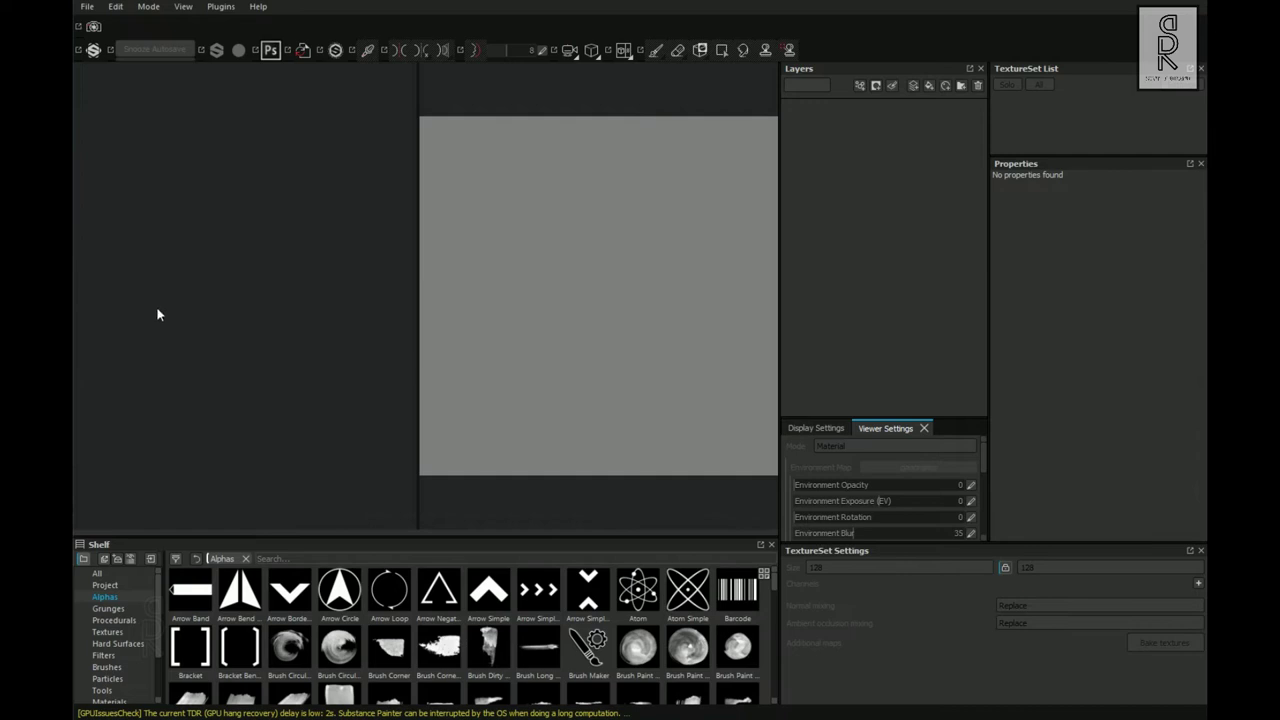
Start a new project and select the teapot file as its mesh.
left_click(86, 12)
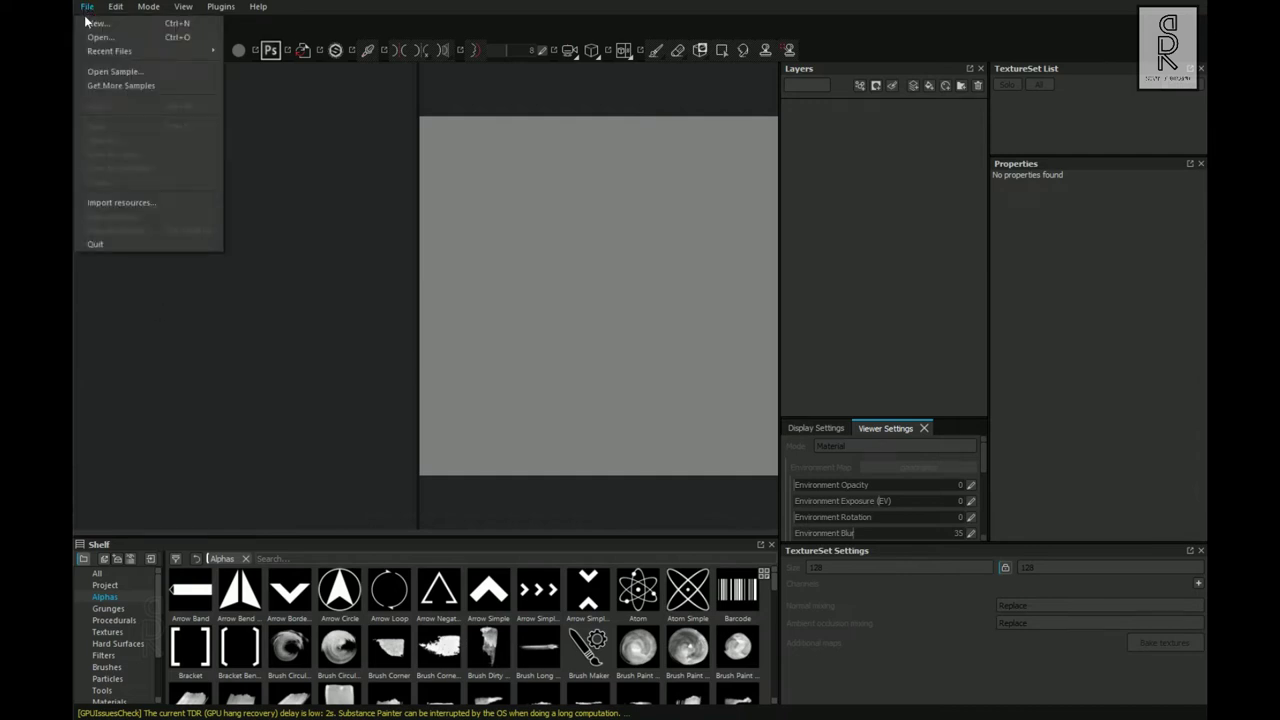
left_click(116, 23)
left_click_drag(612, 165, 590, 87)
left_click(558, 222)
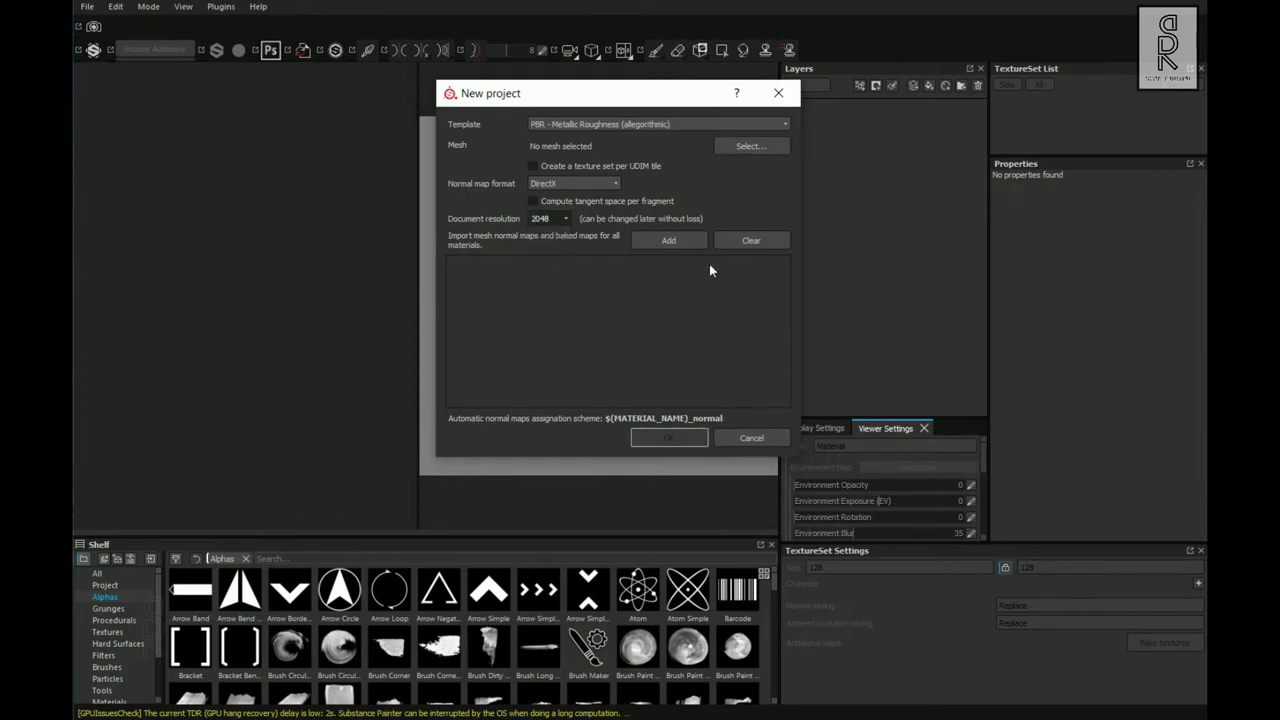
left_click(751, 146)
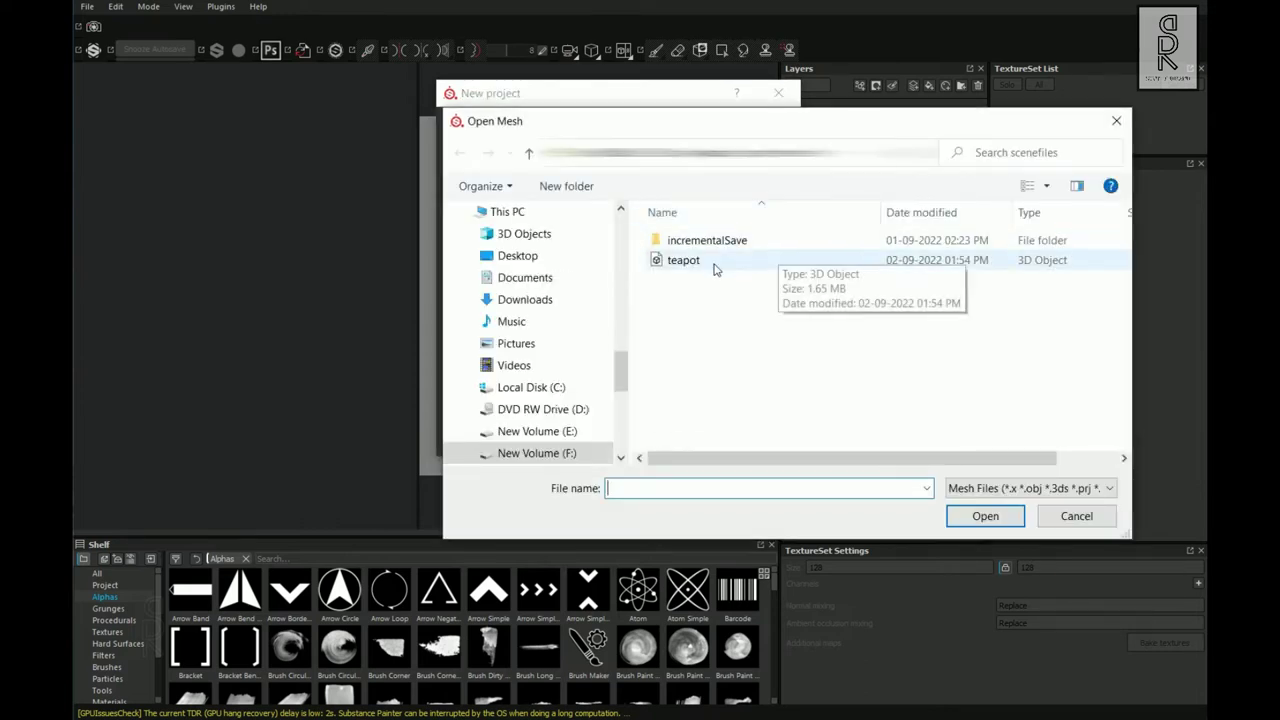
left_click(690, 262)
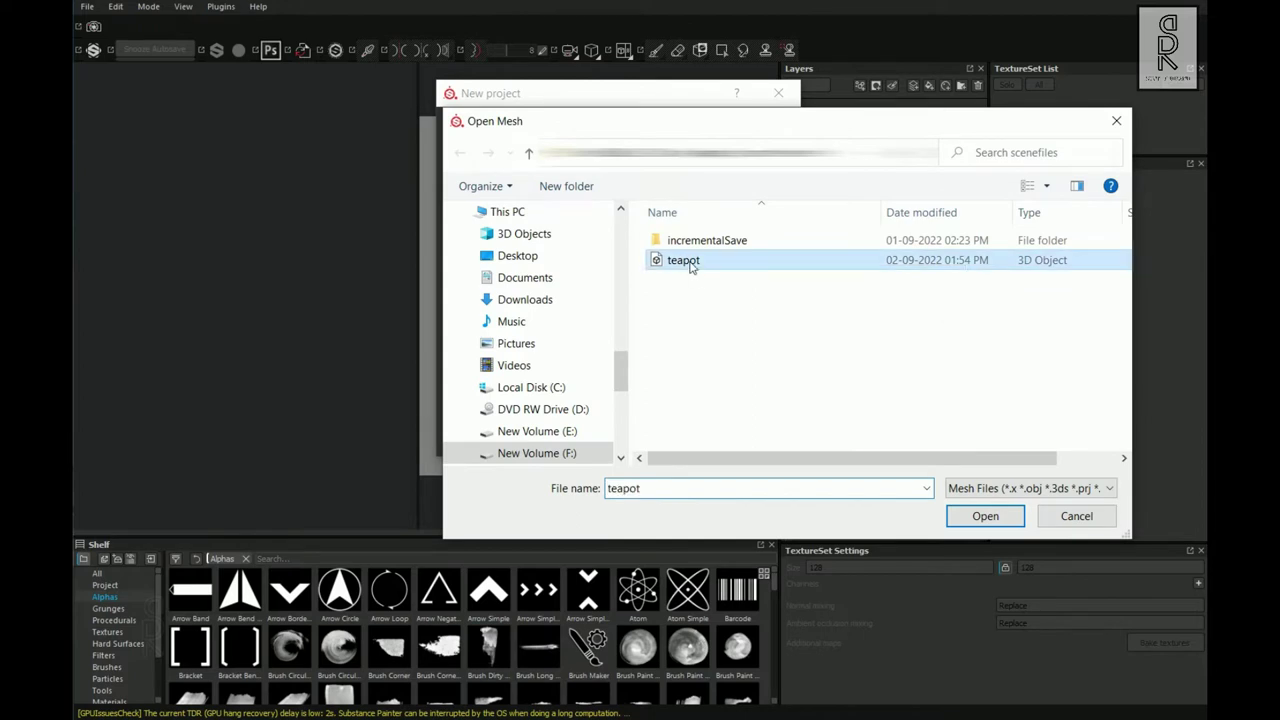
left_click(984, 516)
Choose the PBR - Metallic Roughness (allegorithmic) template and create the project.
left_click(686, 126)
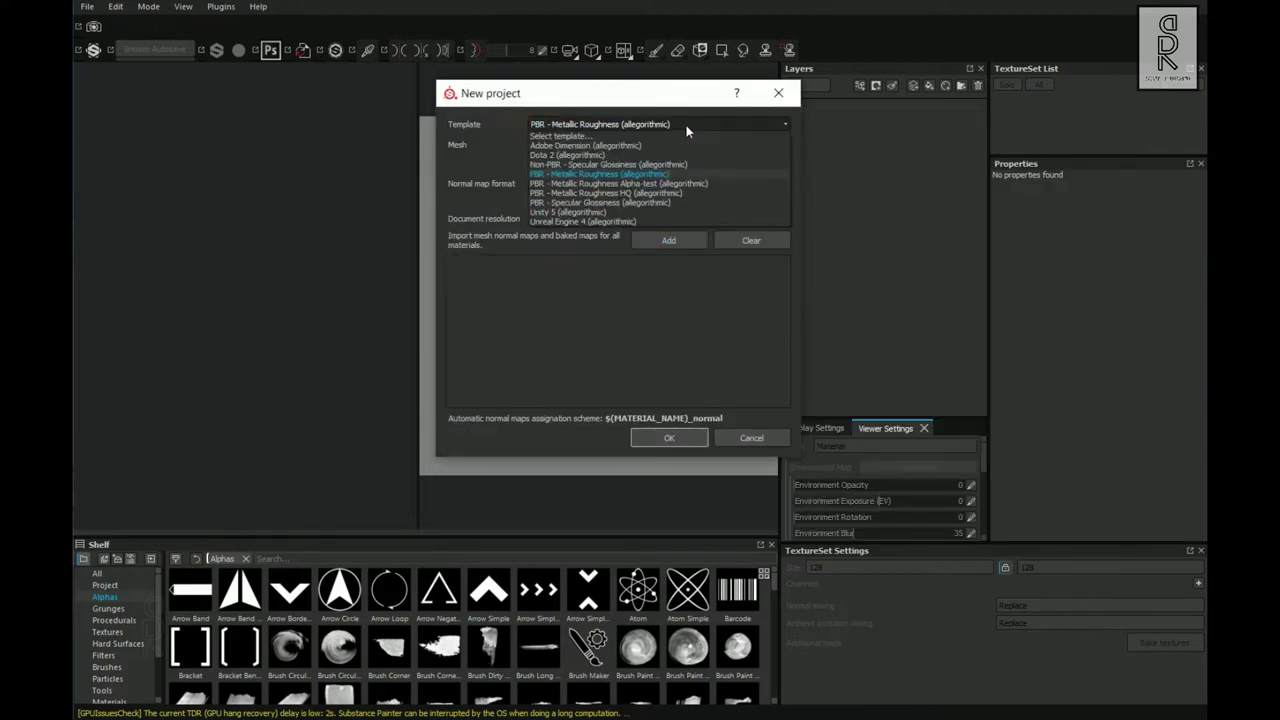
left_click(640, 176)
left_click(686, 437)
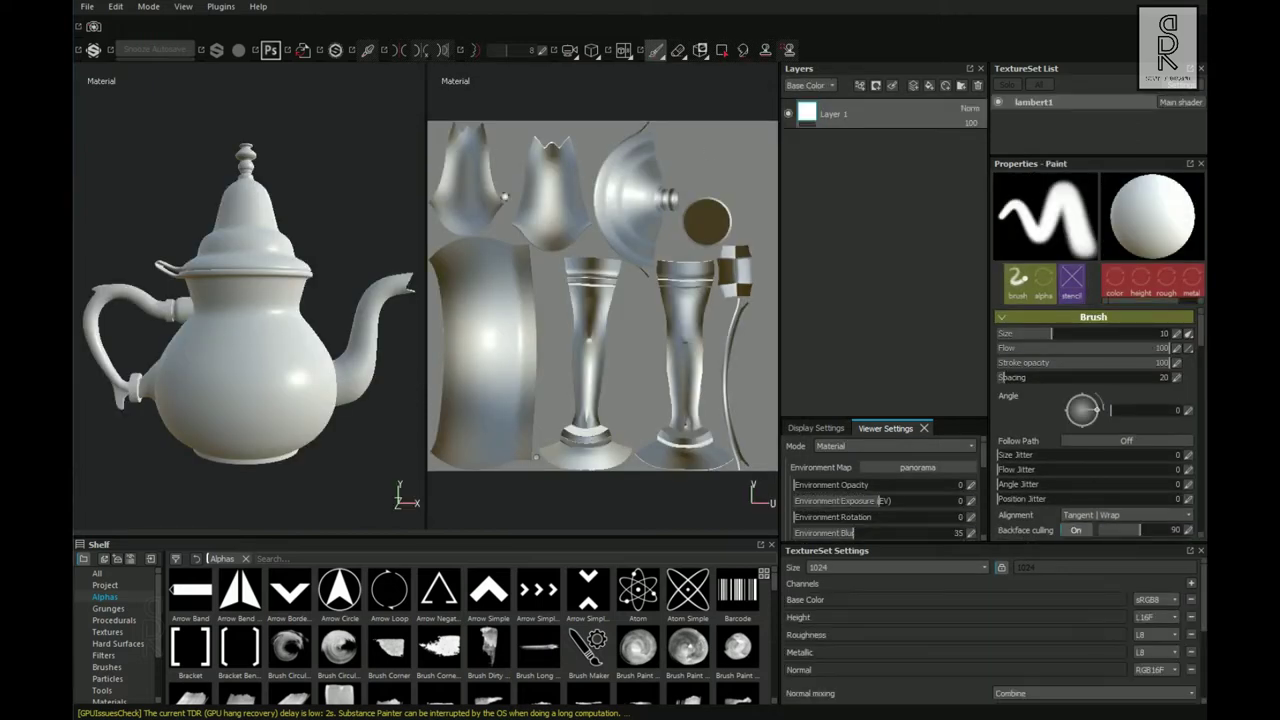
Bake the lambert1 mesh maps at an output size of 2048, excluding the ID map.
scroll(1044, 599, "down", 4)
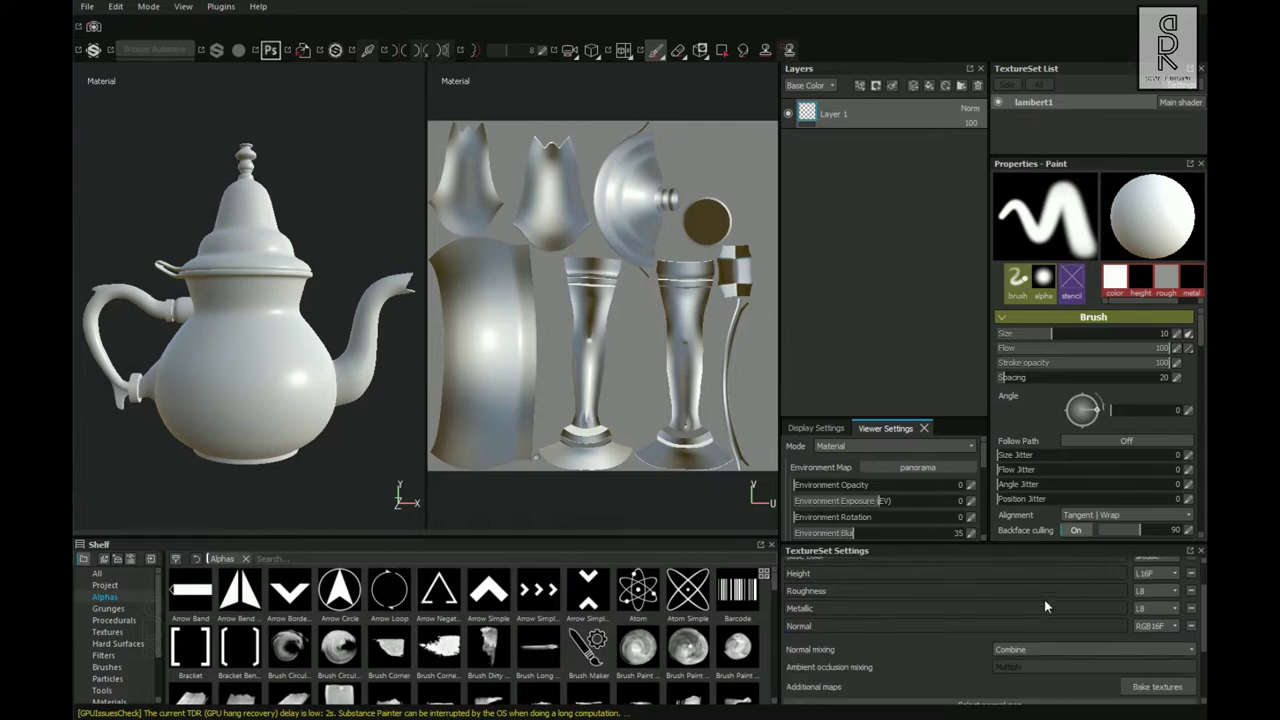
scroll(1045, 603, "up", 2)
left_click(1150, 678)
left_click(431, 212)
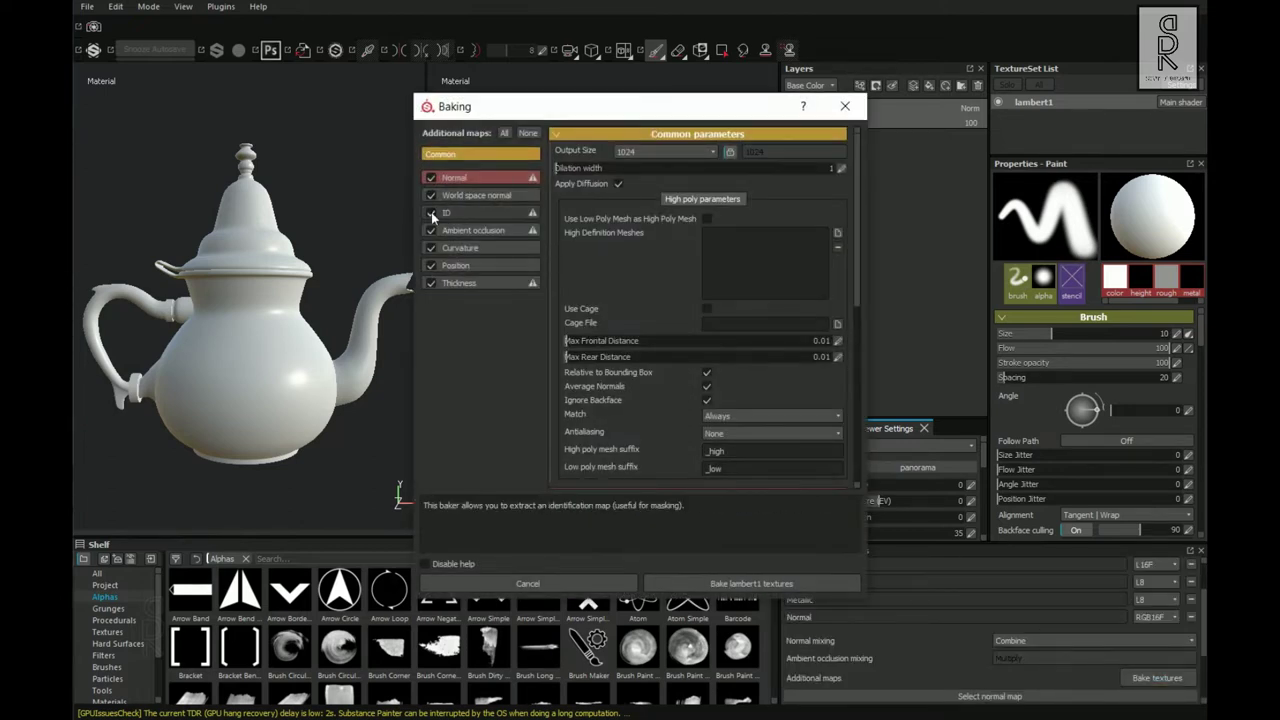
left_click(634, 152)
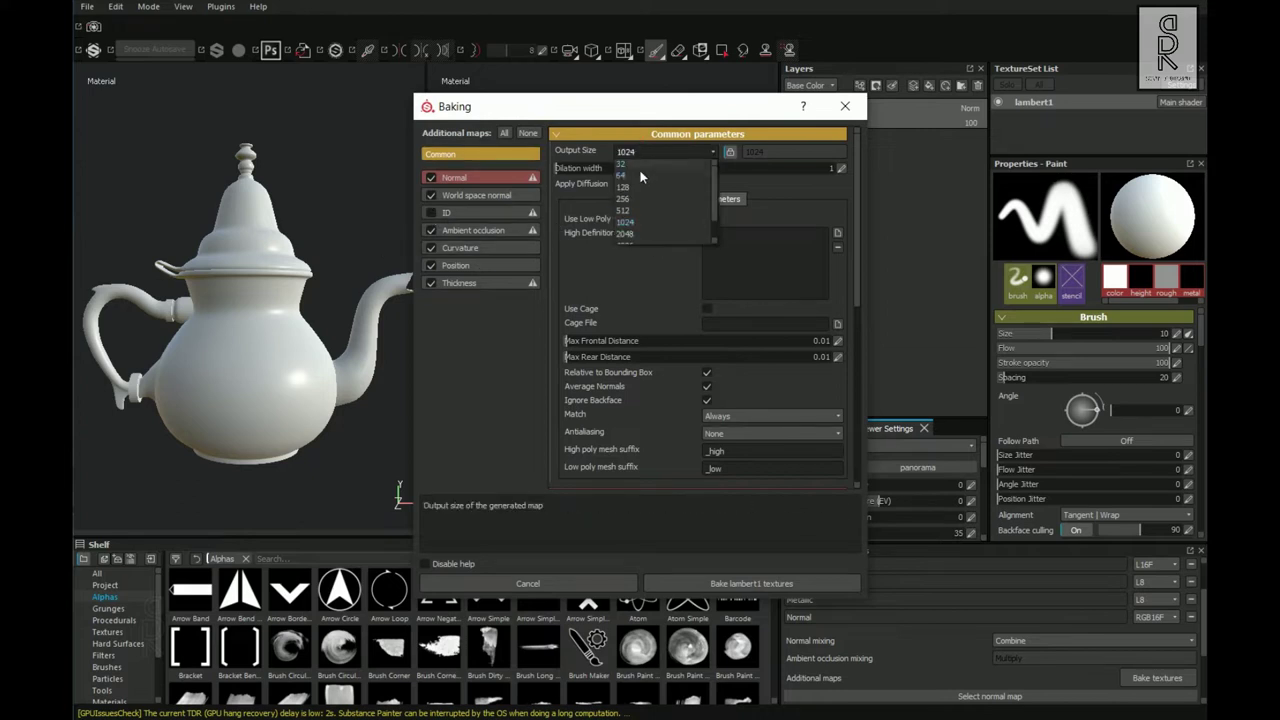
left_click(627, 234)
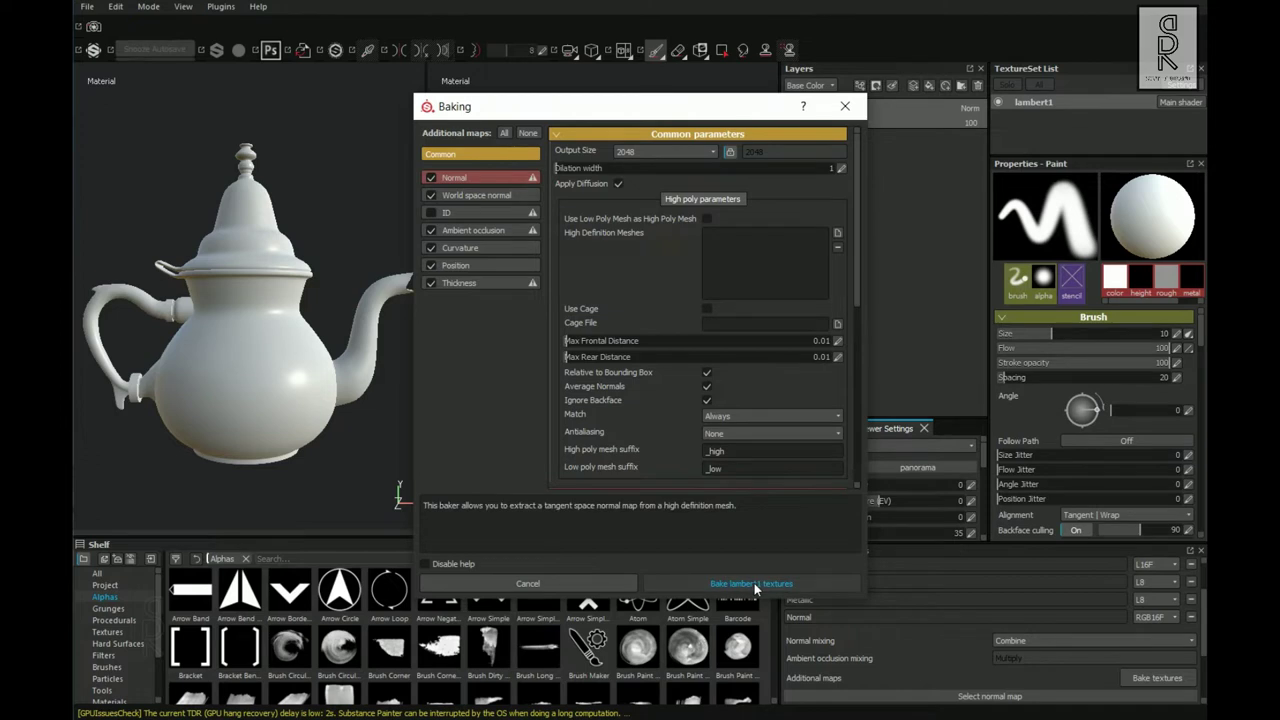
left_click(803, 571)
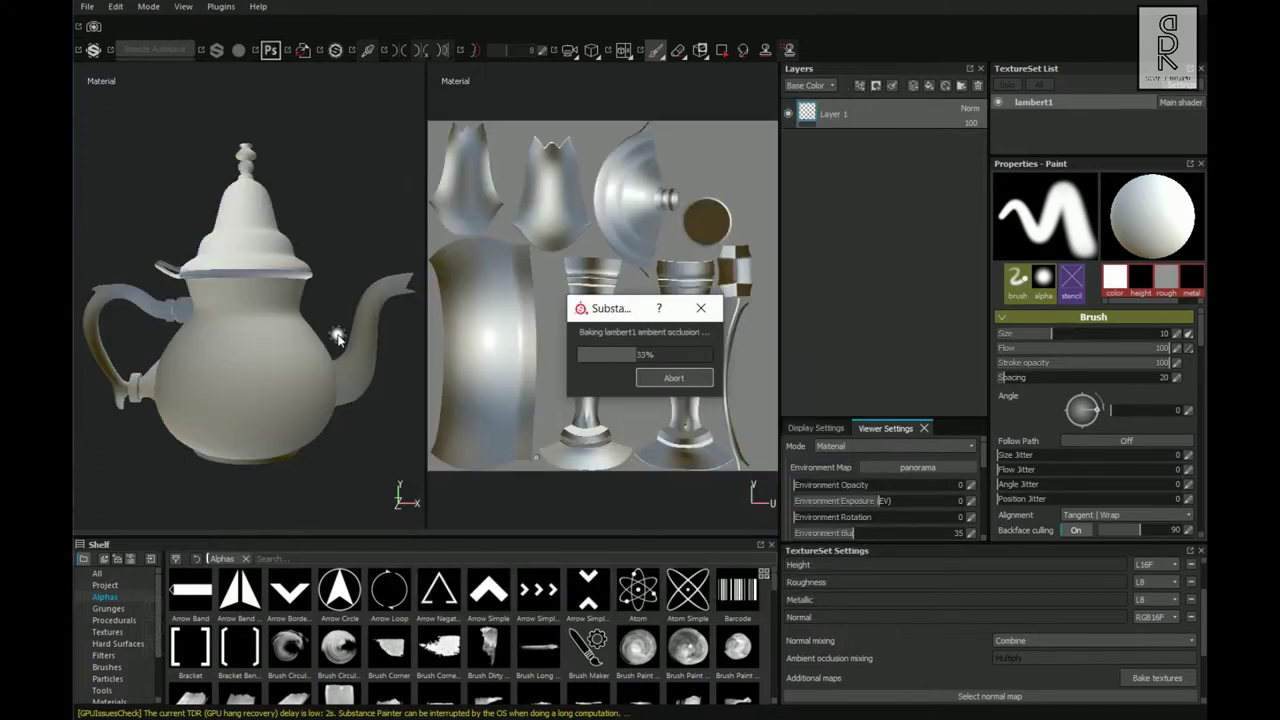
Widen the 3D viewport and rotate the environment lighting to 320.
left_click_drag(428, 301, 605, 301)
right_click_drag(560, 452, 442, 435, "shift")
Replace Layer 1 with a fill layer and give it a tan base color of about R 0.319, G 0.209, B 0.117.
left_click(979, 86)
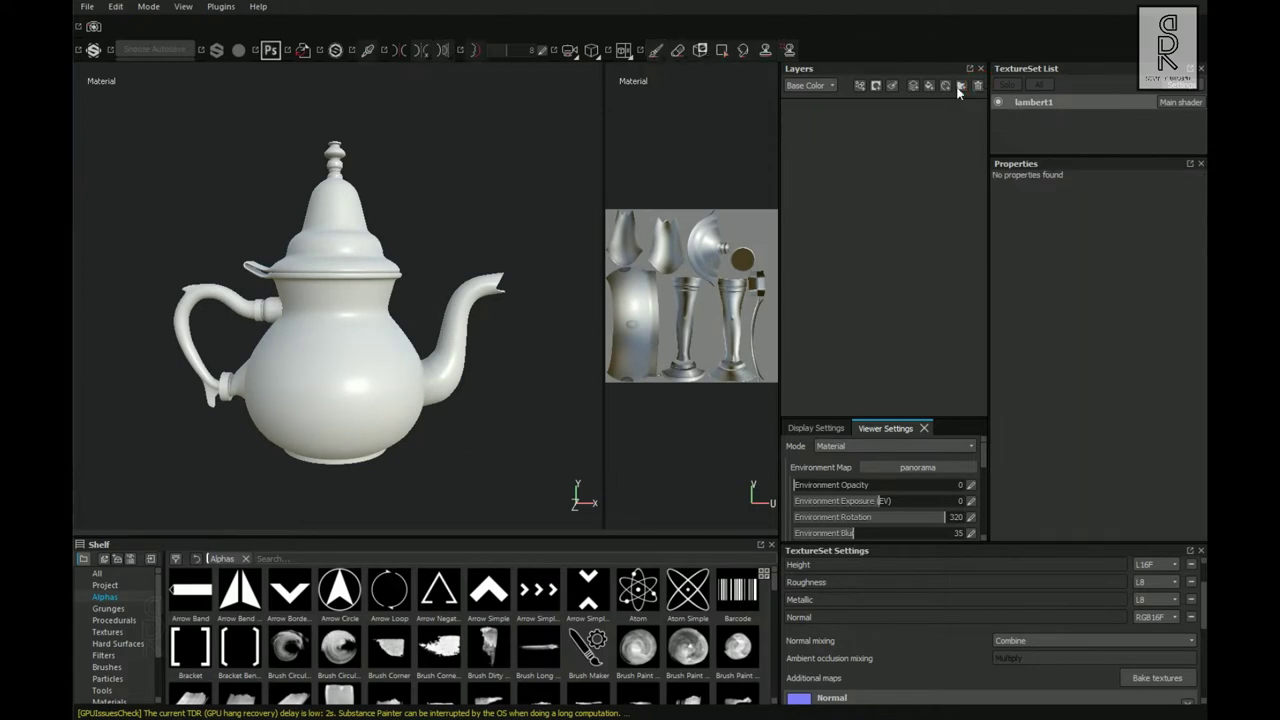
left_click(930, 88)
left_click(1050, 427)
left_click(898, 333)
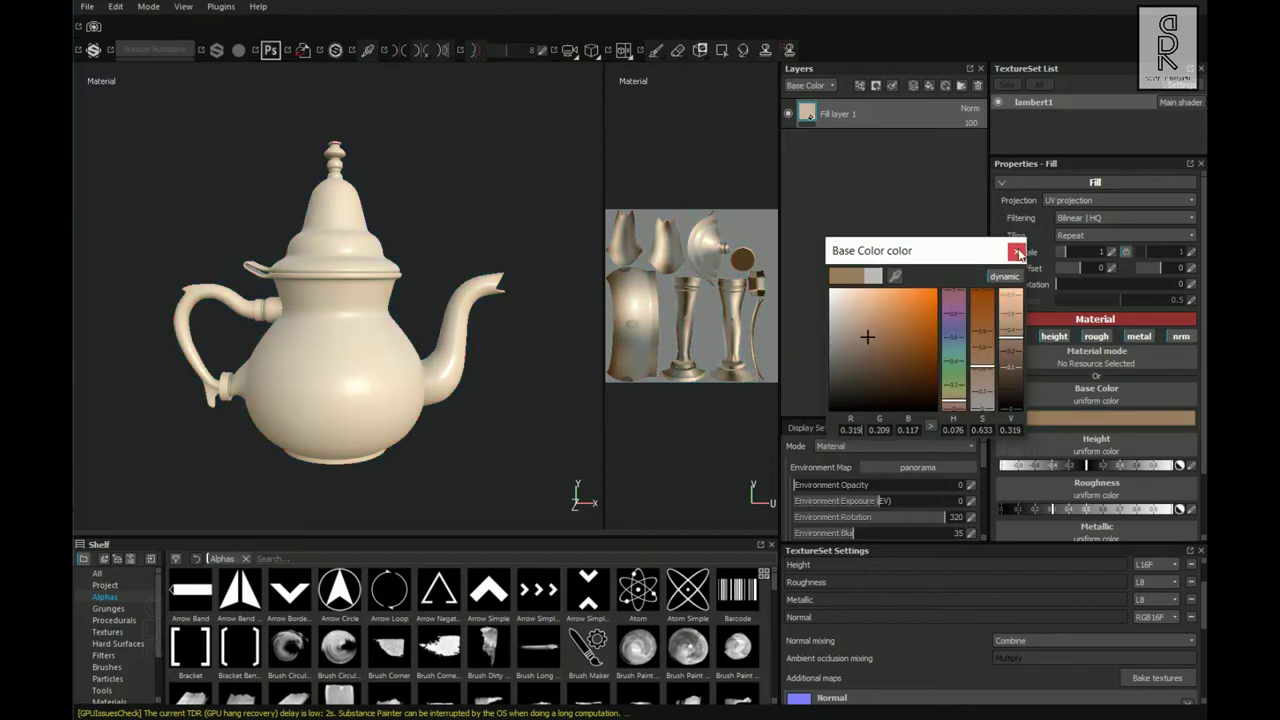
left_click(1016, 252)
Raise the fill layer's metallic value to the maximum.
scroll(1082, 482, "down", 2)
left_click_drag(1108, 482, 1200, 489)
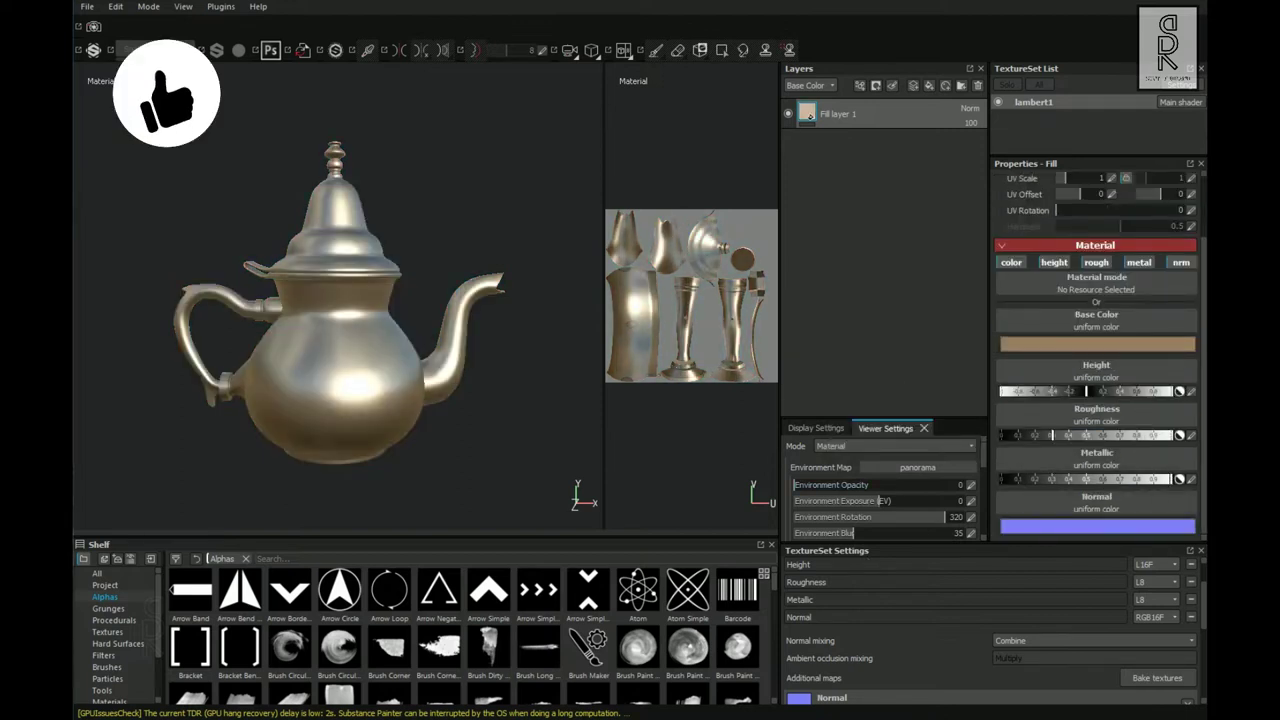
left_click(1190, 482)
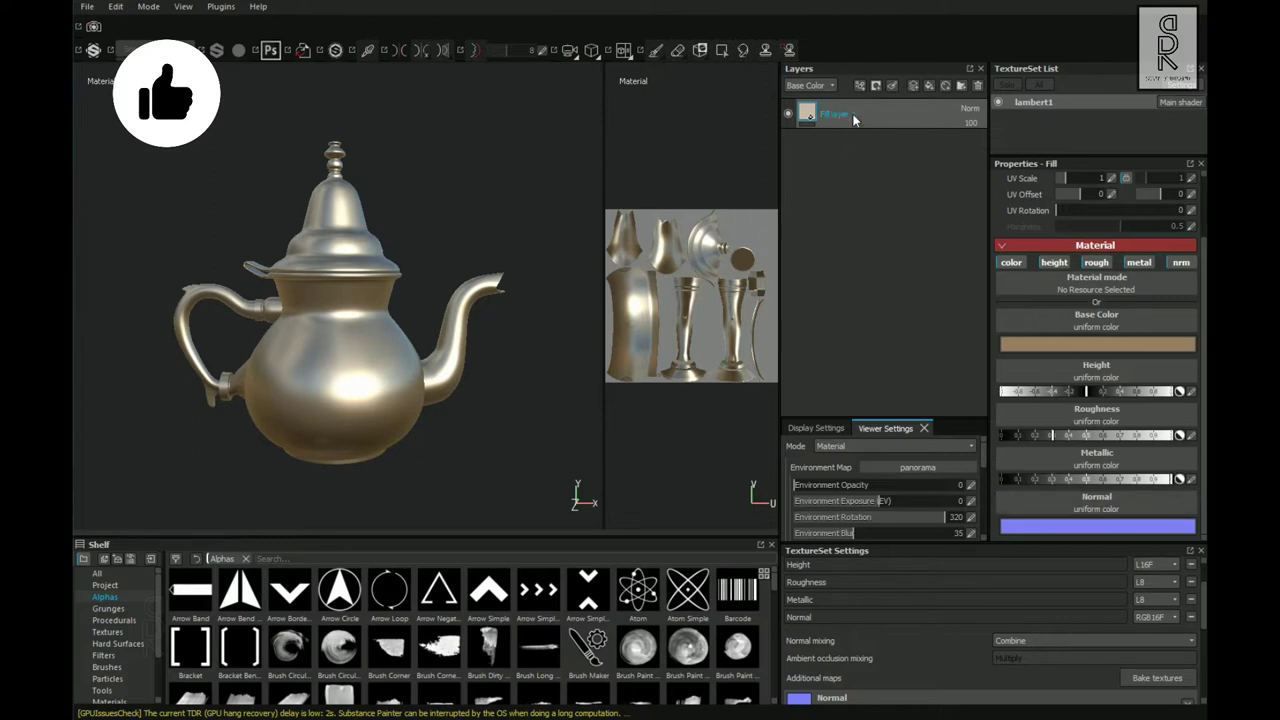
Rename the fill layer to "Base colour".
double_click(831, 114)
type("Base colour")
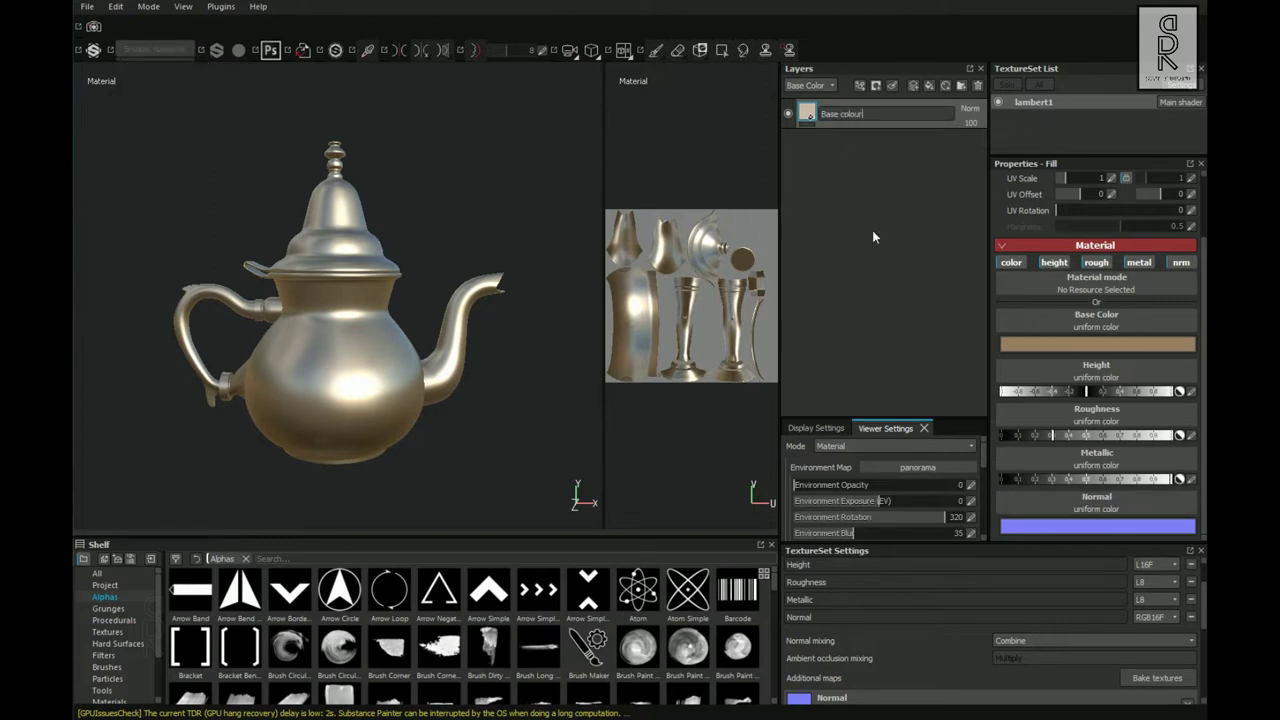
key("Return")
Add a fill effect to the Base colour layer with only its roughness channel enabled.
left_click(838, 114)
right_click(840, 118)
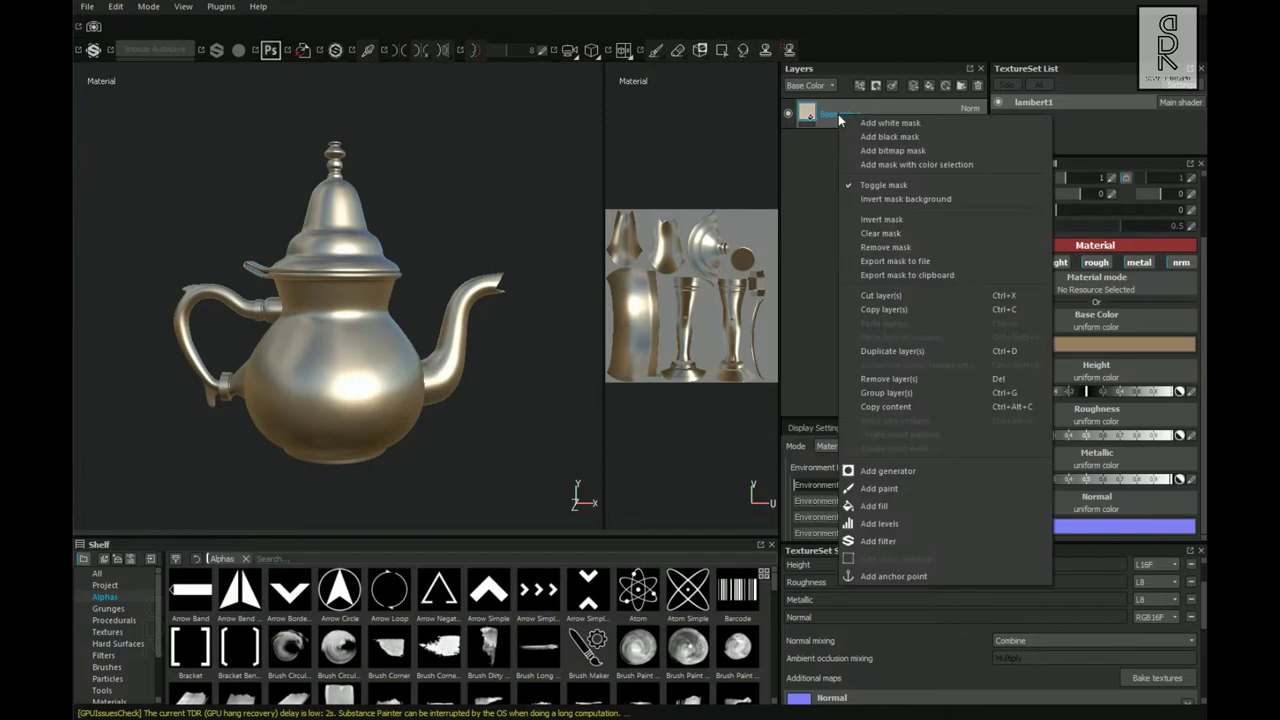
left_click(872, 506)
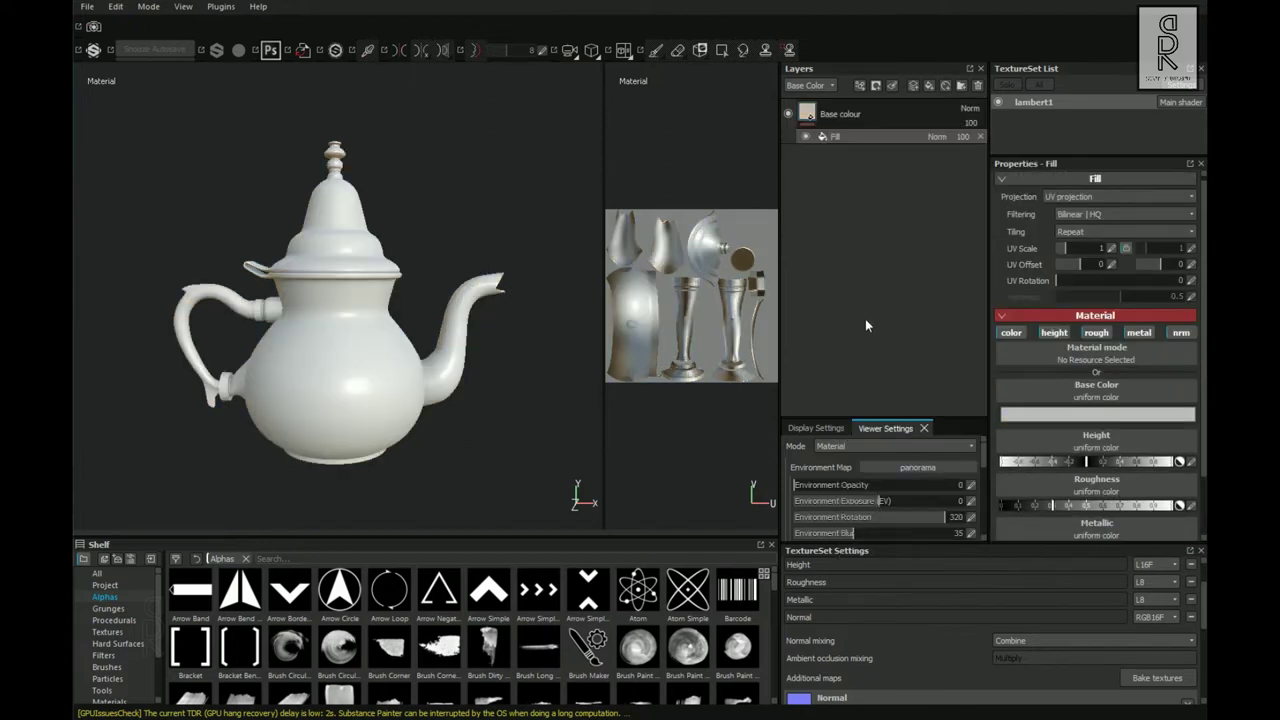
left_click(1180, 333)
left_click(1140, 333)
left_click(1053, 335)
left_click(1014, 336)
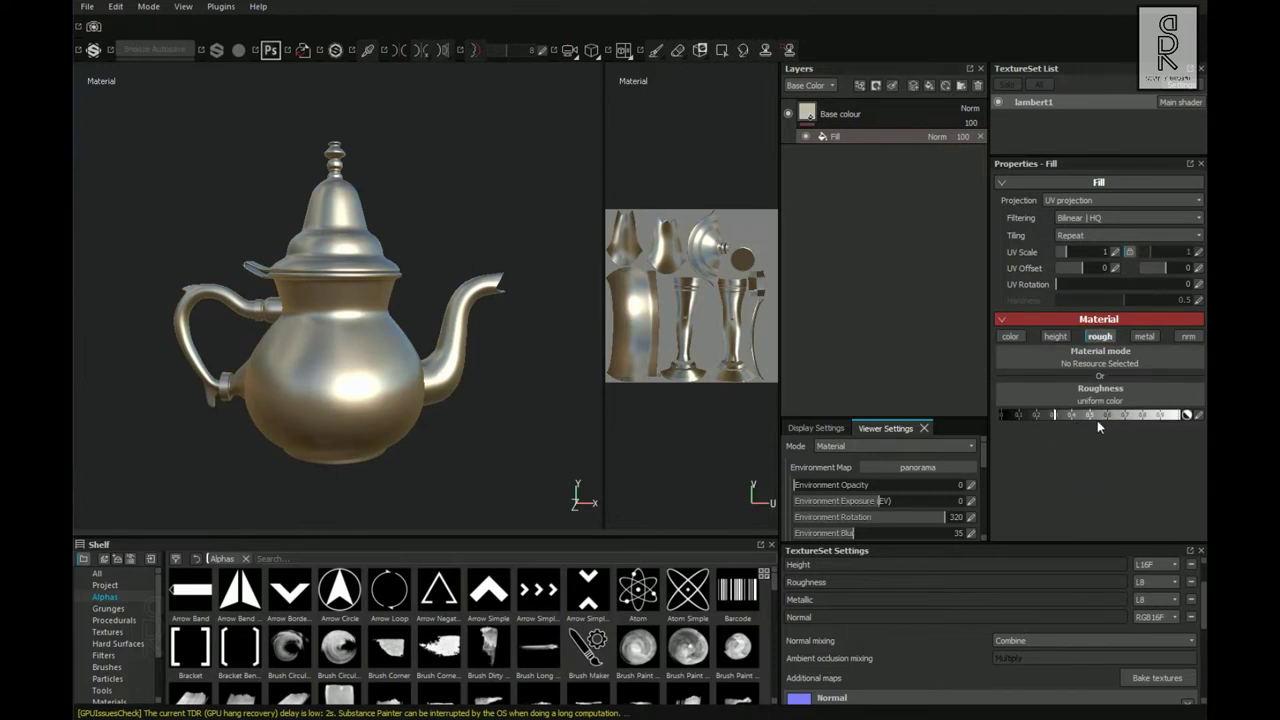
Assign Grunge Map 015 to the fill effect's roughness with a UV scale of 4.
left_click(1006, 397)
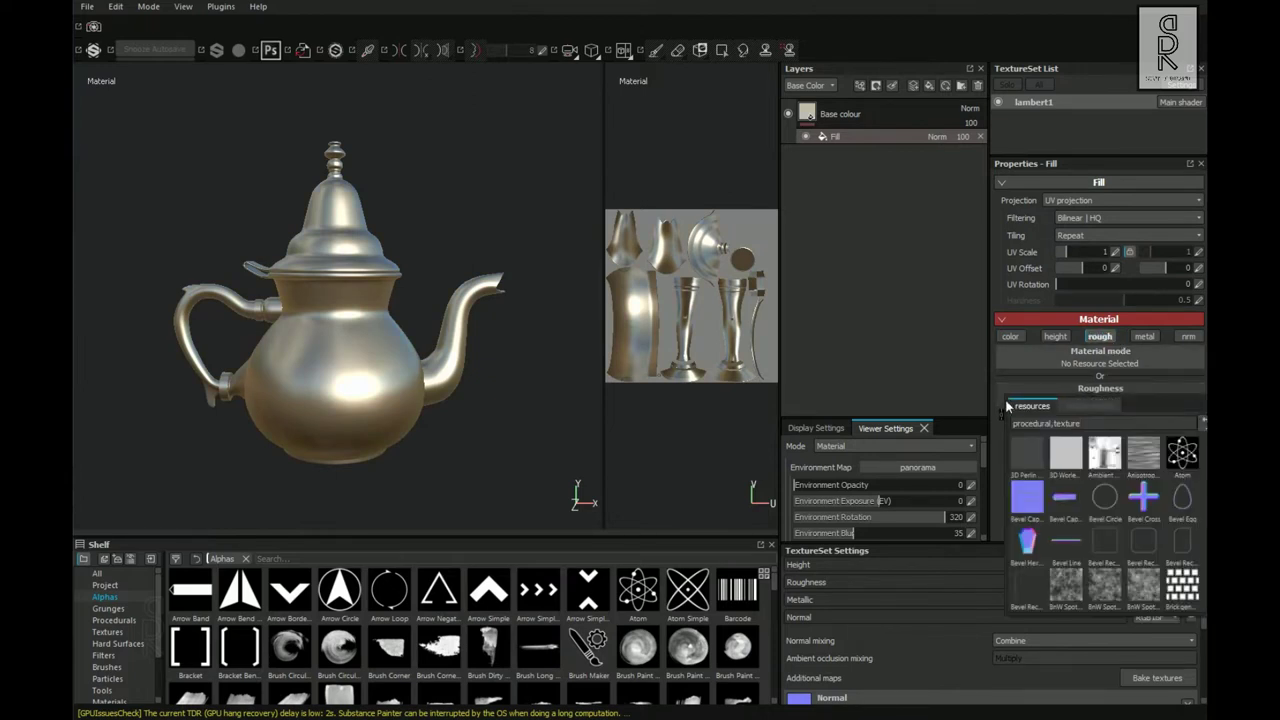
type("grun")
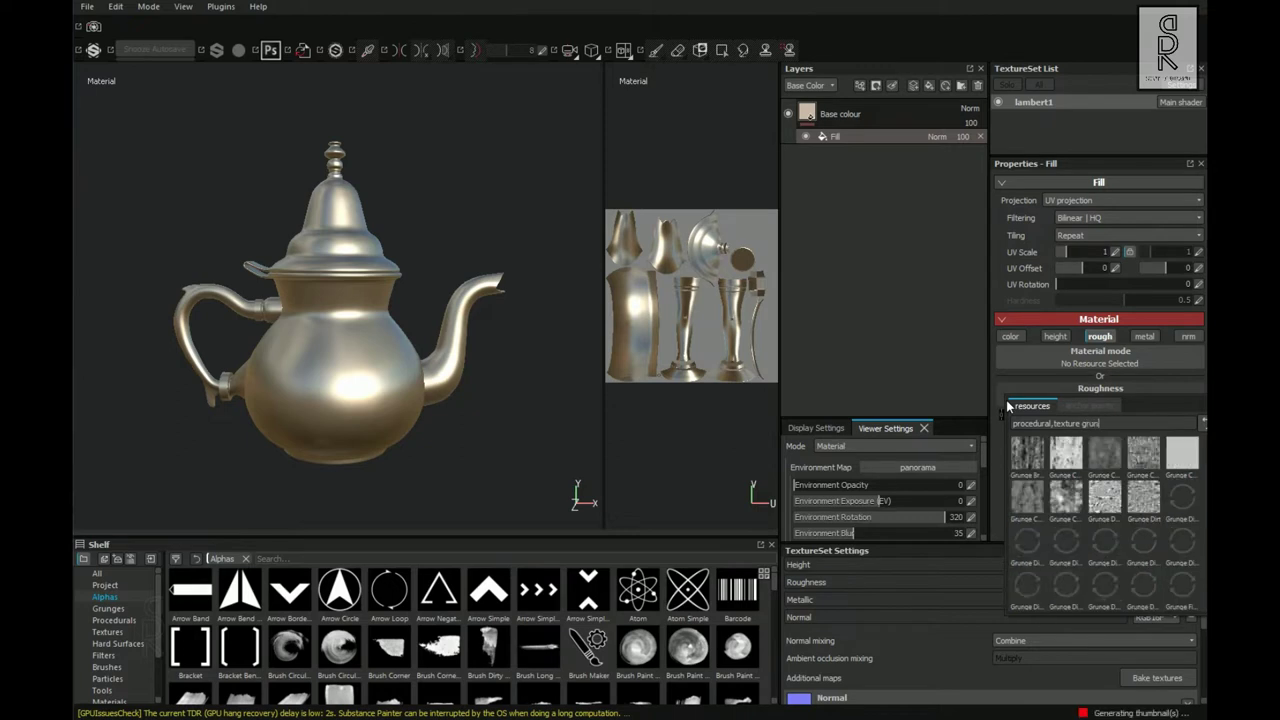
type("ge 008")
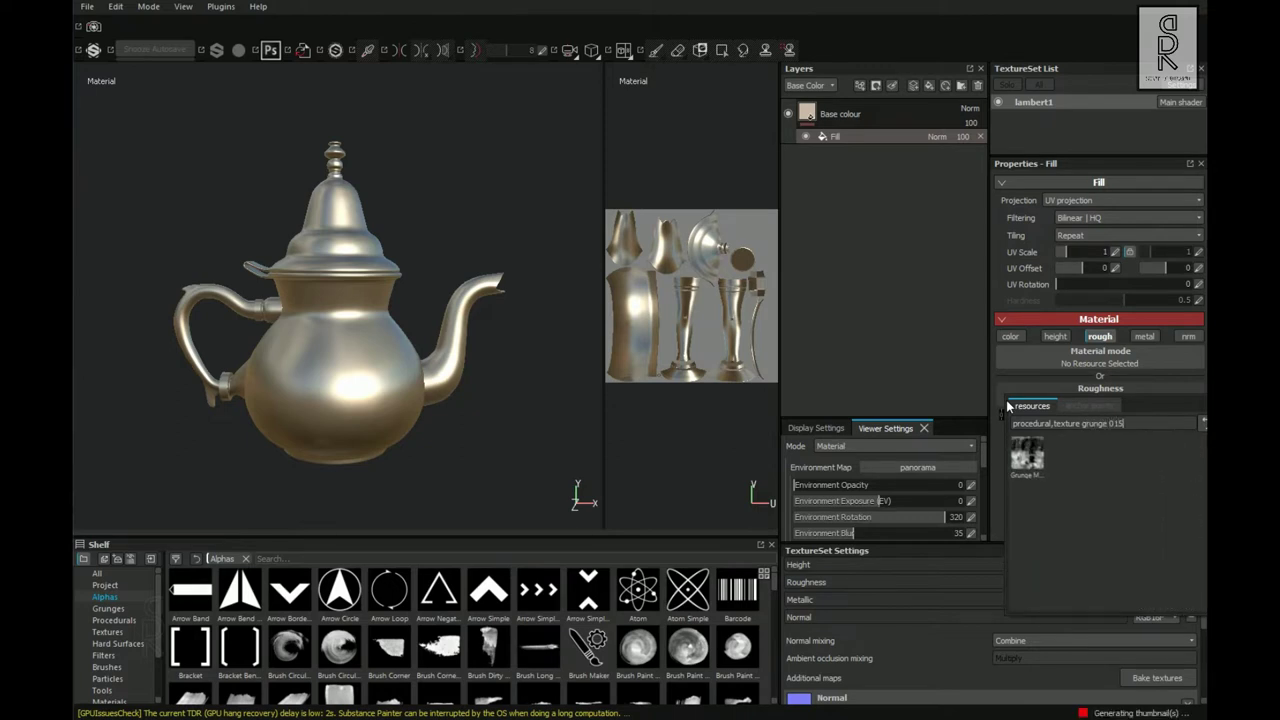
left_click(1031, 462)
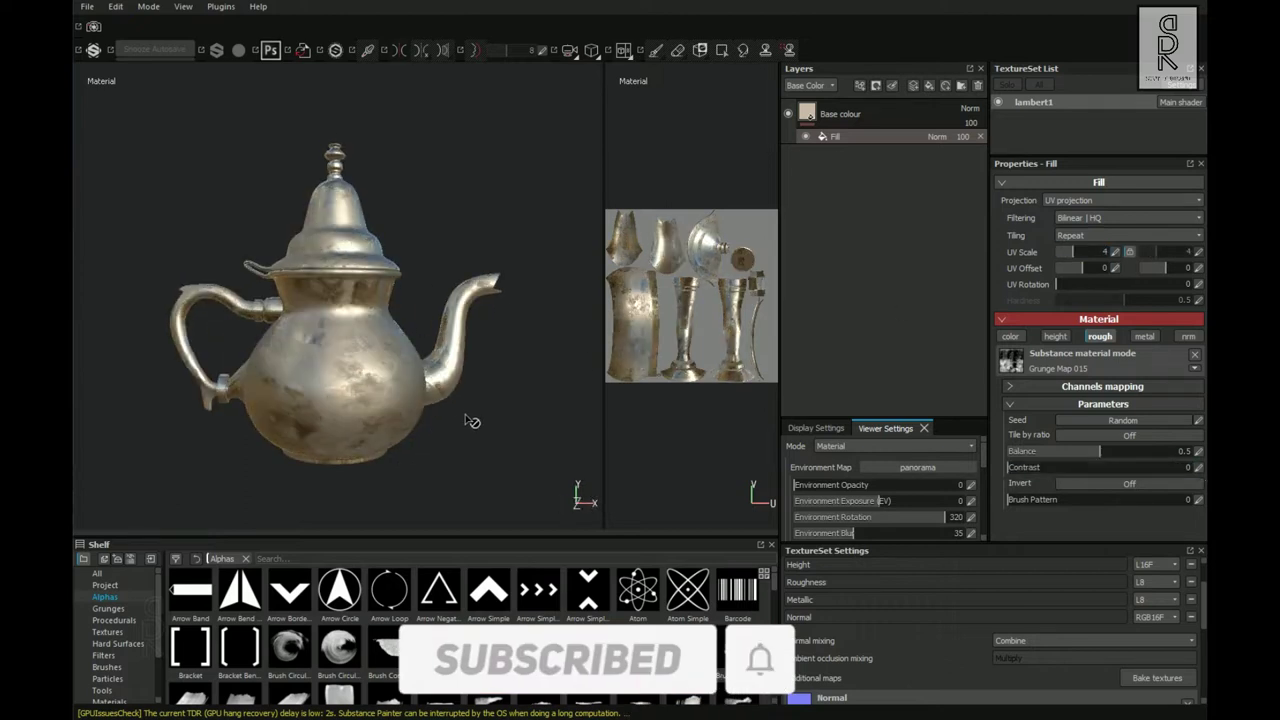
Set the balance of the roughness grunge map to 0.48.
left_click_drag(466, 414, 494, 442, "alt")
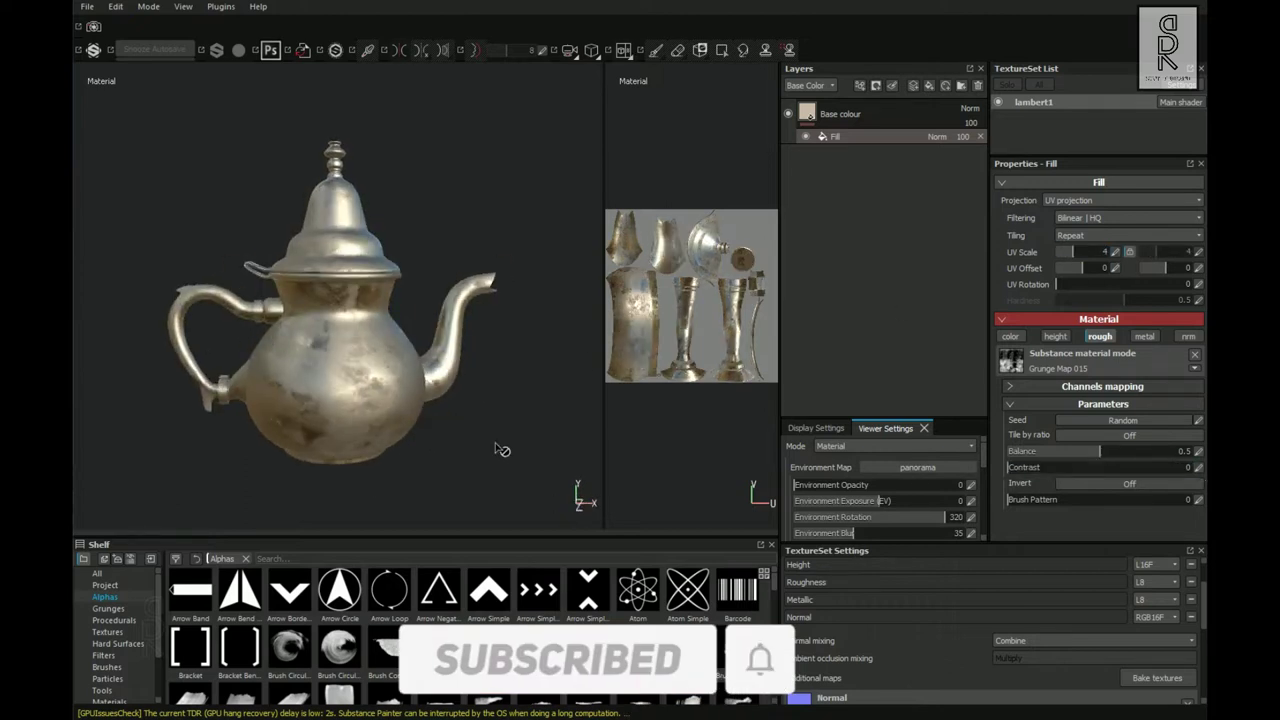
left_click(1198, 451)
type("0.48")
key("Return")
mouse_move(263, 420)
left_mouse_down("alt")
mouse_move(398, 341)
mouse_move(368, 462)
left_mouse_up("alt")
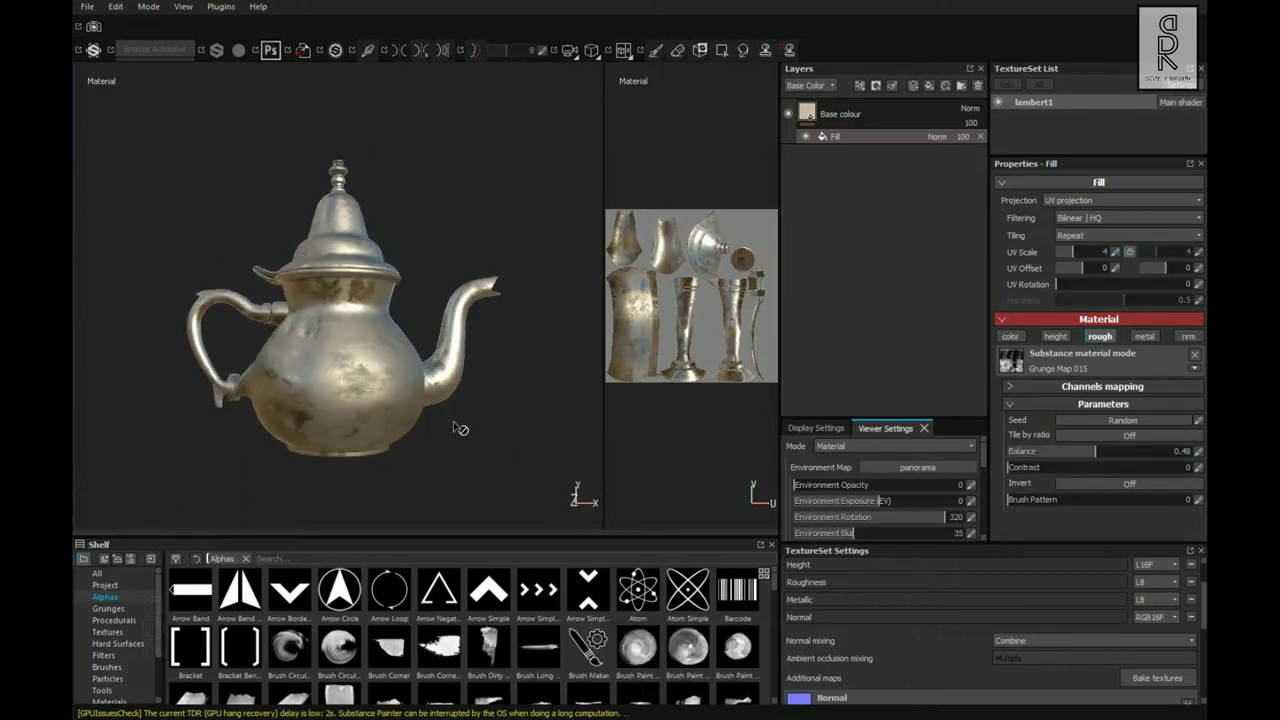
Add a filter to the Base colour layer with only the roughness and normal channels active.
left_click(842, 120)
right_click(842, 120)
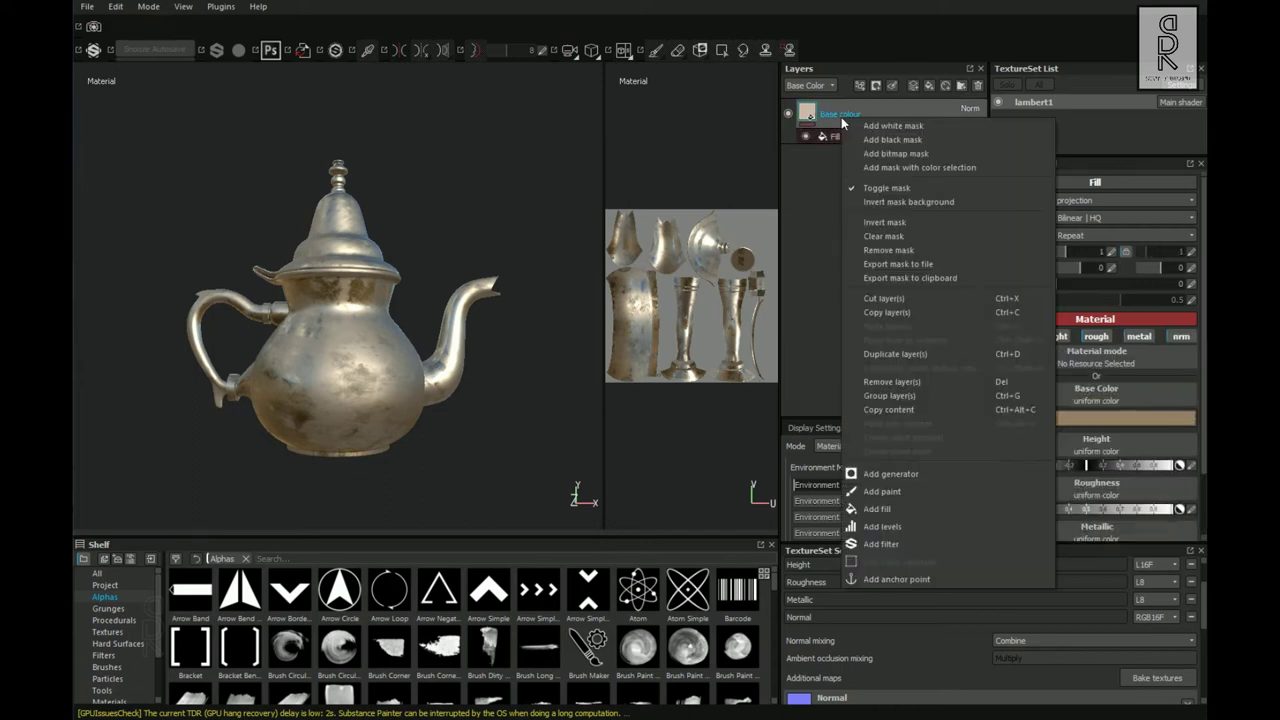
left_click(892, 543)
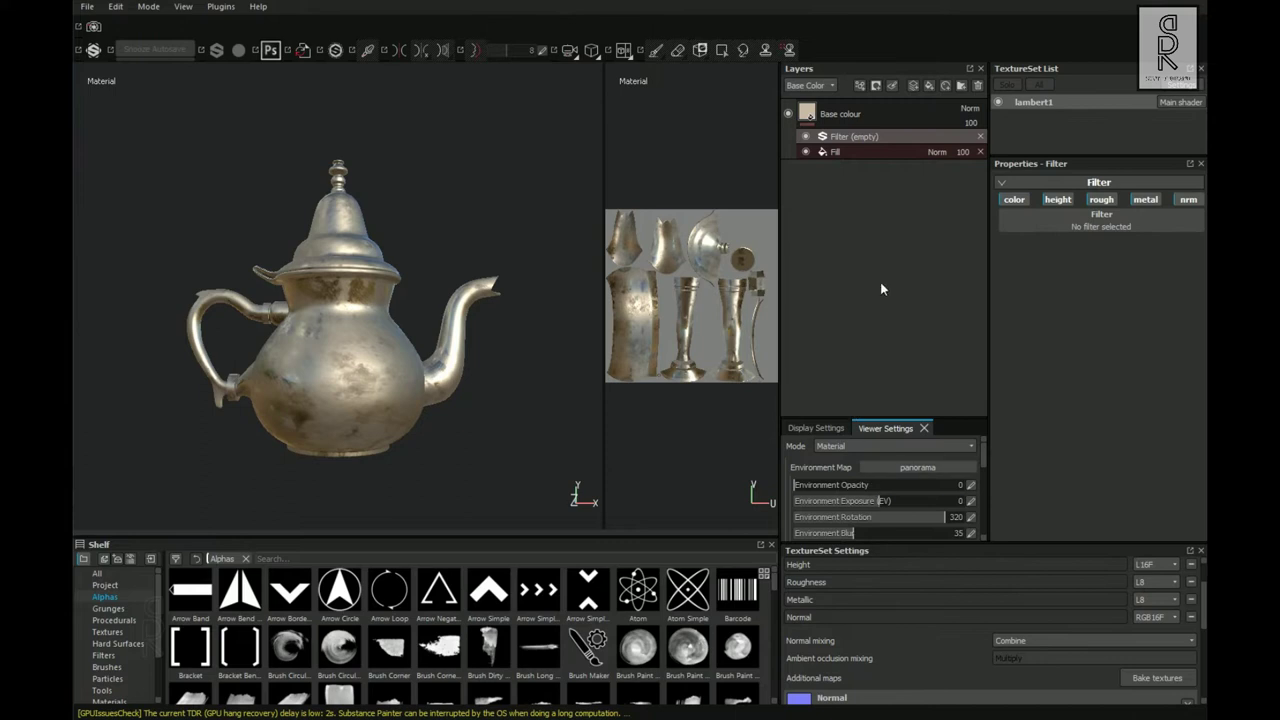
left_click(1050, 202)
left_click(1148, 203)
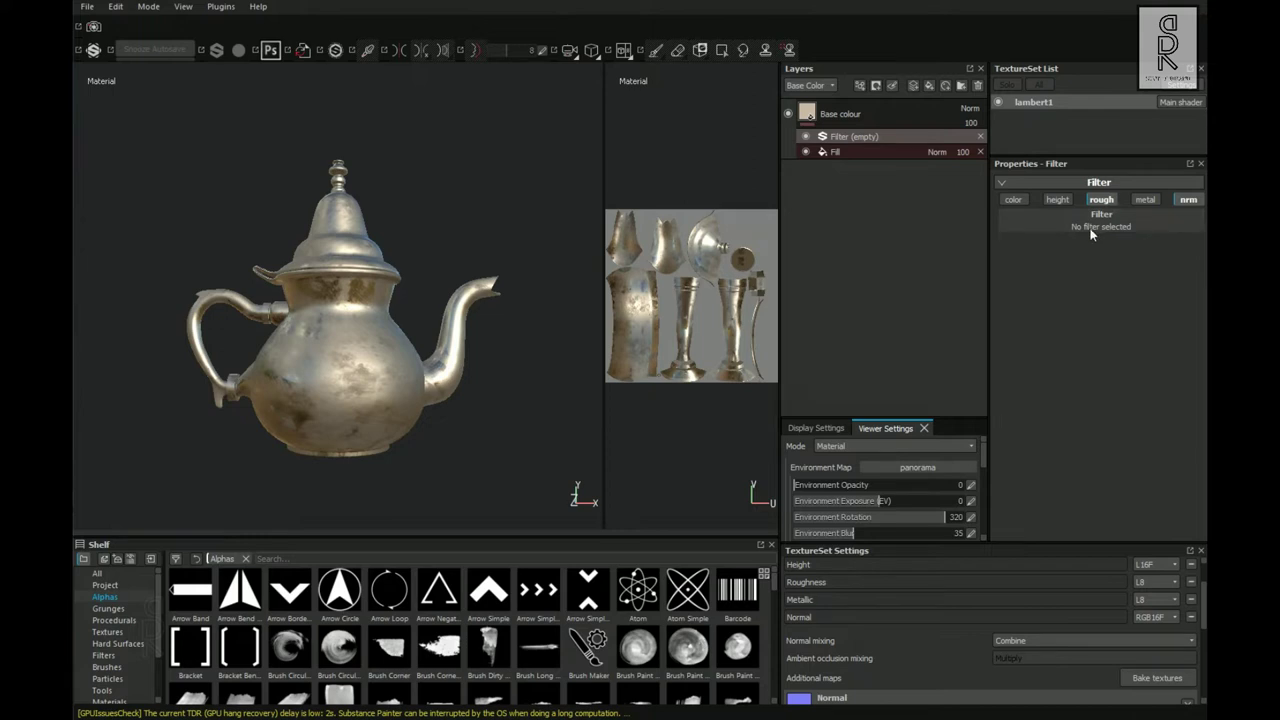
Search the filters for "mat finish rough" and load MatFinish Rough into the empty filter.
left_click(1012, 228)
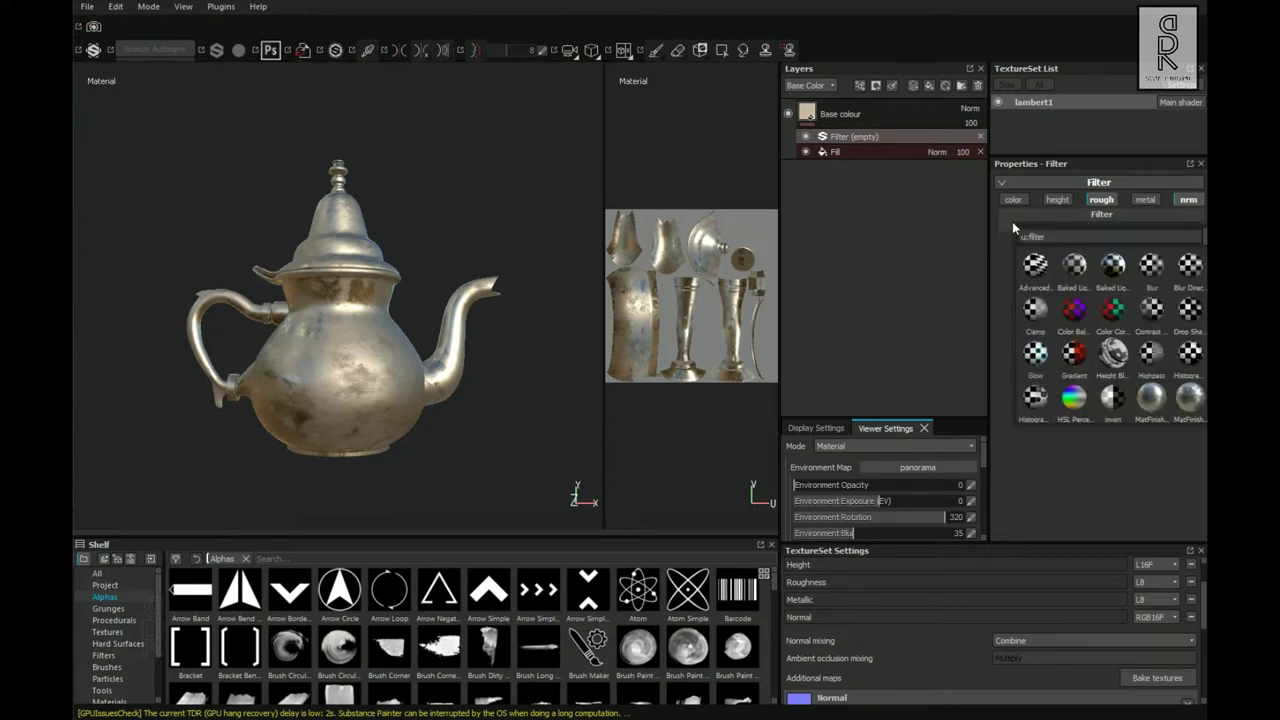
type("mat finish rough")
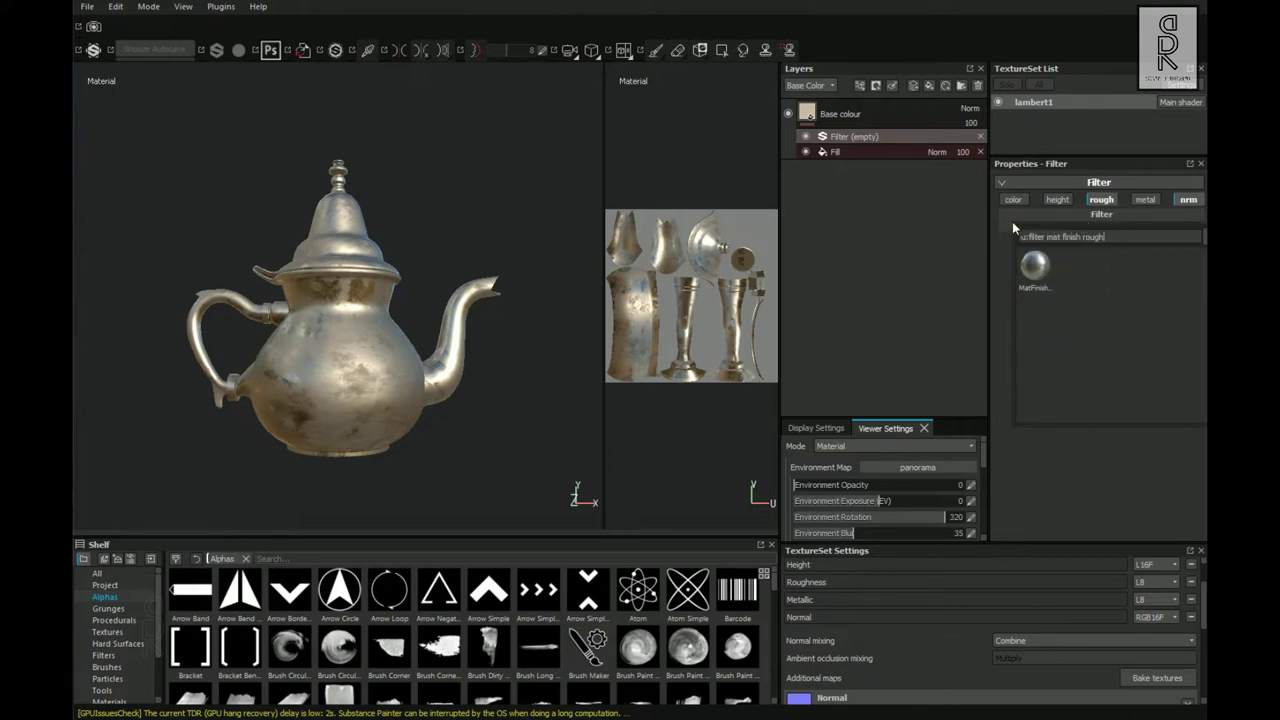
left_click(1037, 272)
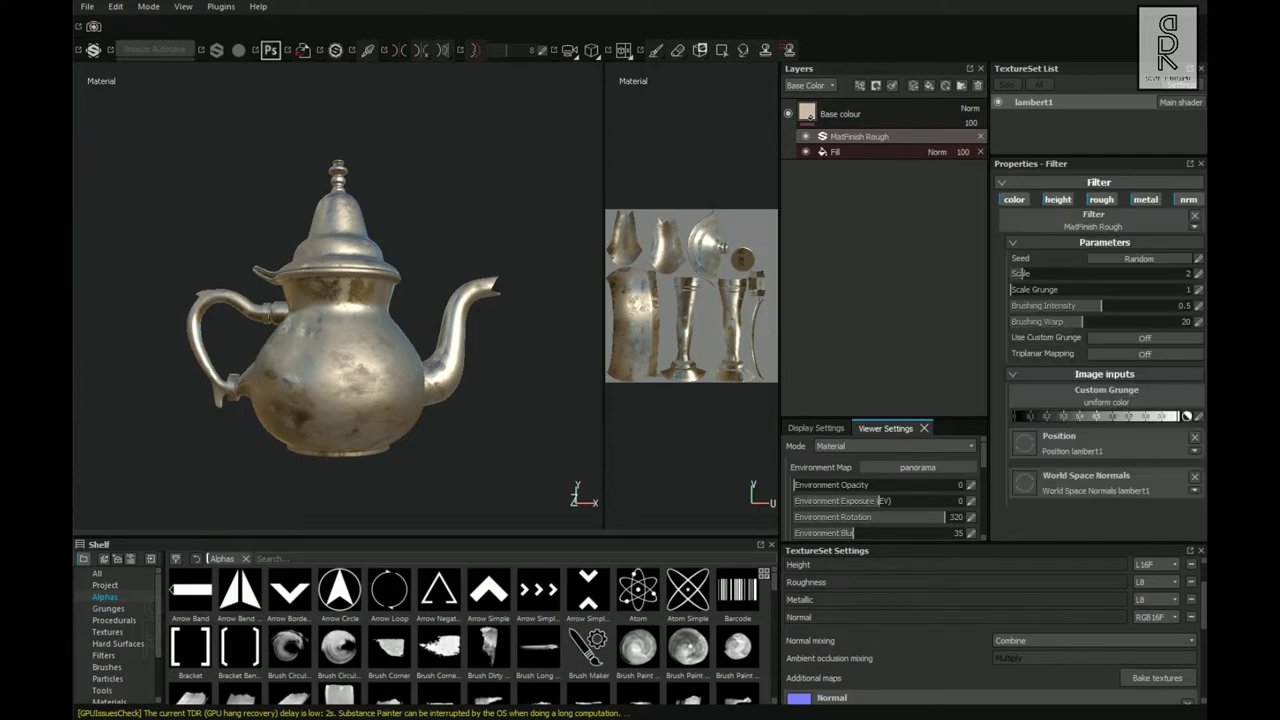
Set the MatFinish Rough filter's scale to 4, scale grunge to 2 and brushing intensity to 0.2.
left_click_drag(428, 378, 410, 402, "alt")
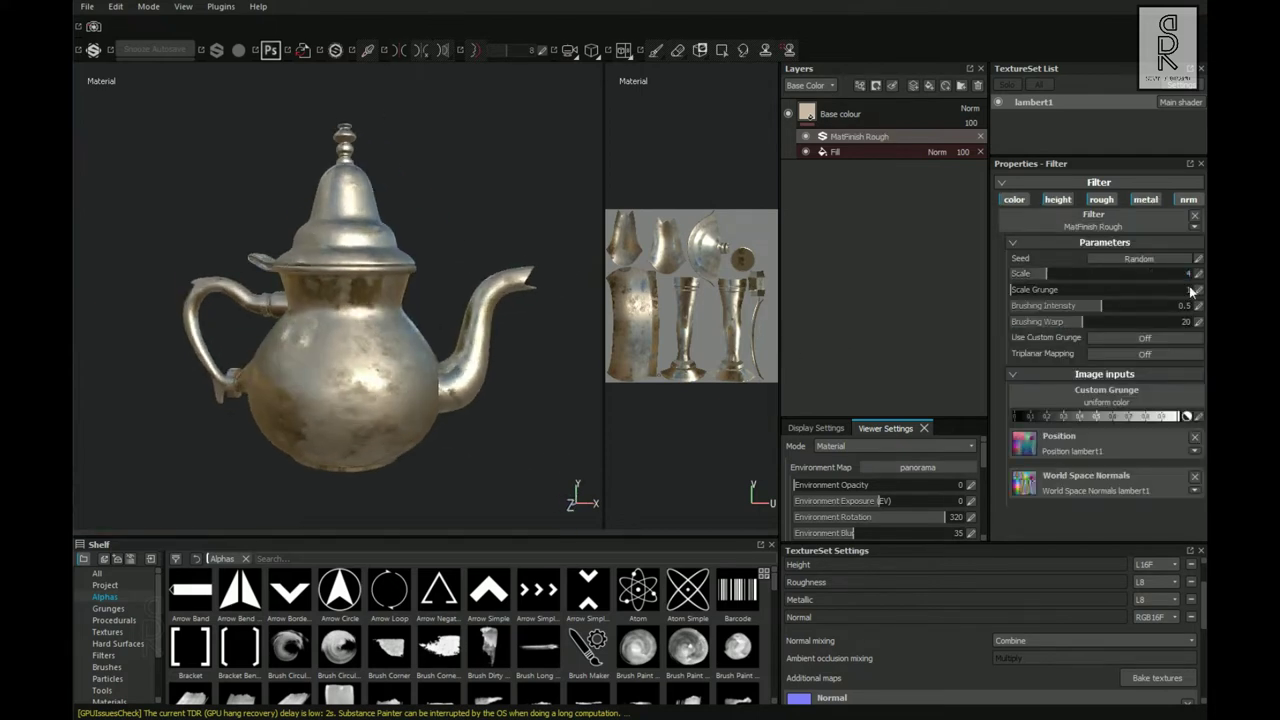
left_click(1198, 290)
type("2")
key("Return")
left_click(1198, 306)
type("0.2")
key("Return")
Enable custom grunge on the MatFinish Rough filter and assign Moisture Noise as its grunge image.
left_click(1120, 337)
left_click(1014, 396)
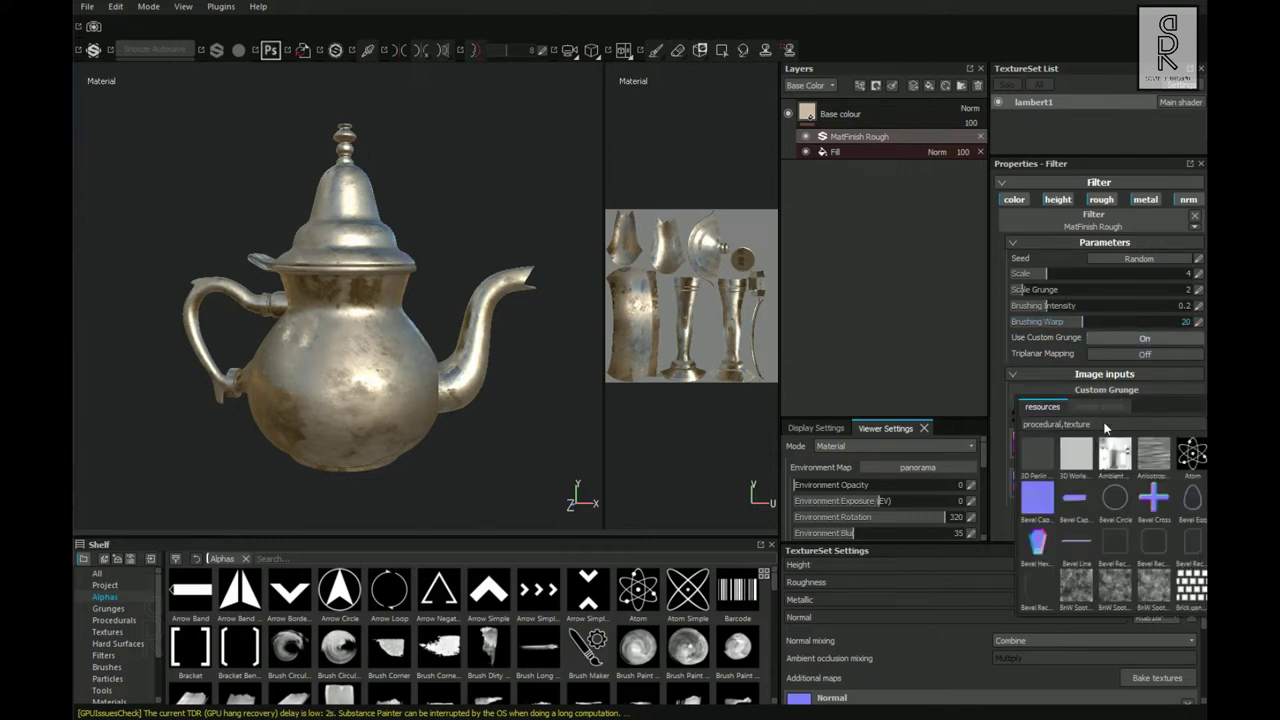
type("mois")
left_click(1045, 455)
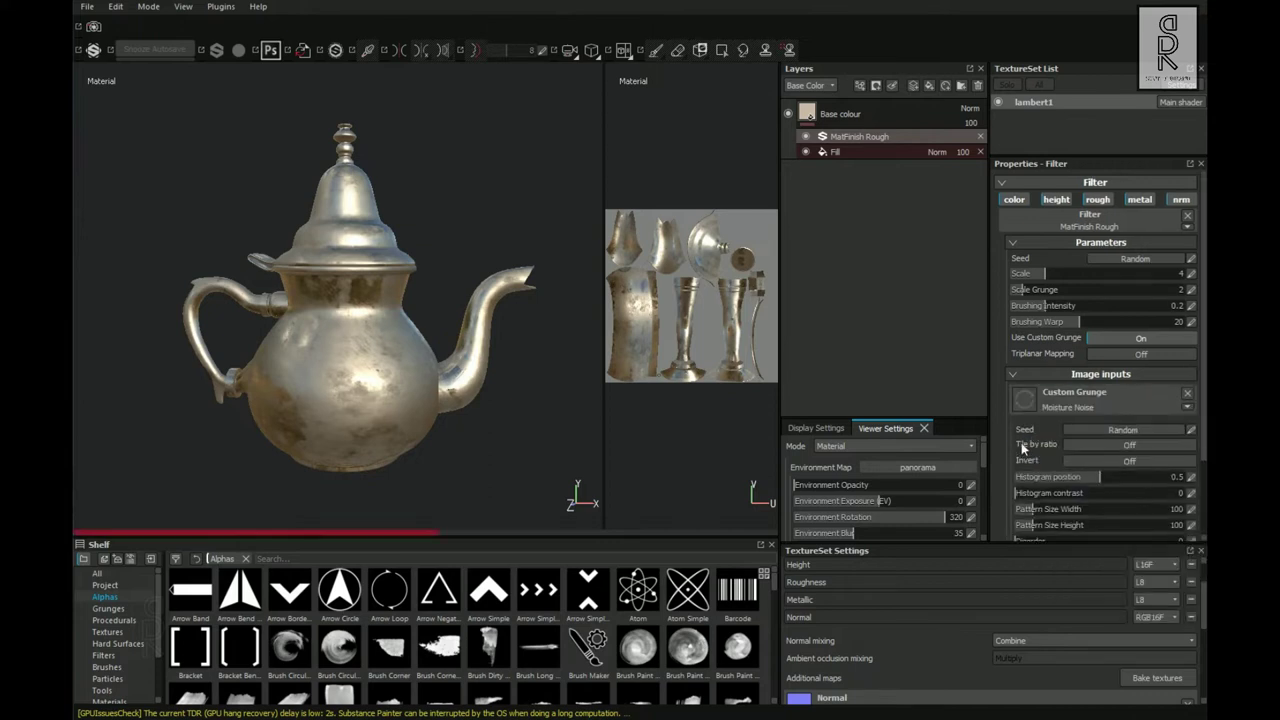
scroll(996, 446, "down", 3)
Change the viewport's environment map to studio_03 and rotate the lighting around the teapot.
right_click_drag(430, 436, 276, 435, "shift")
left_click(869, 470)
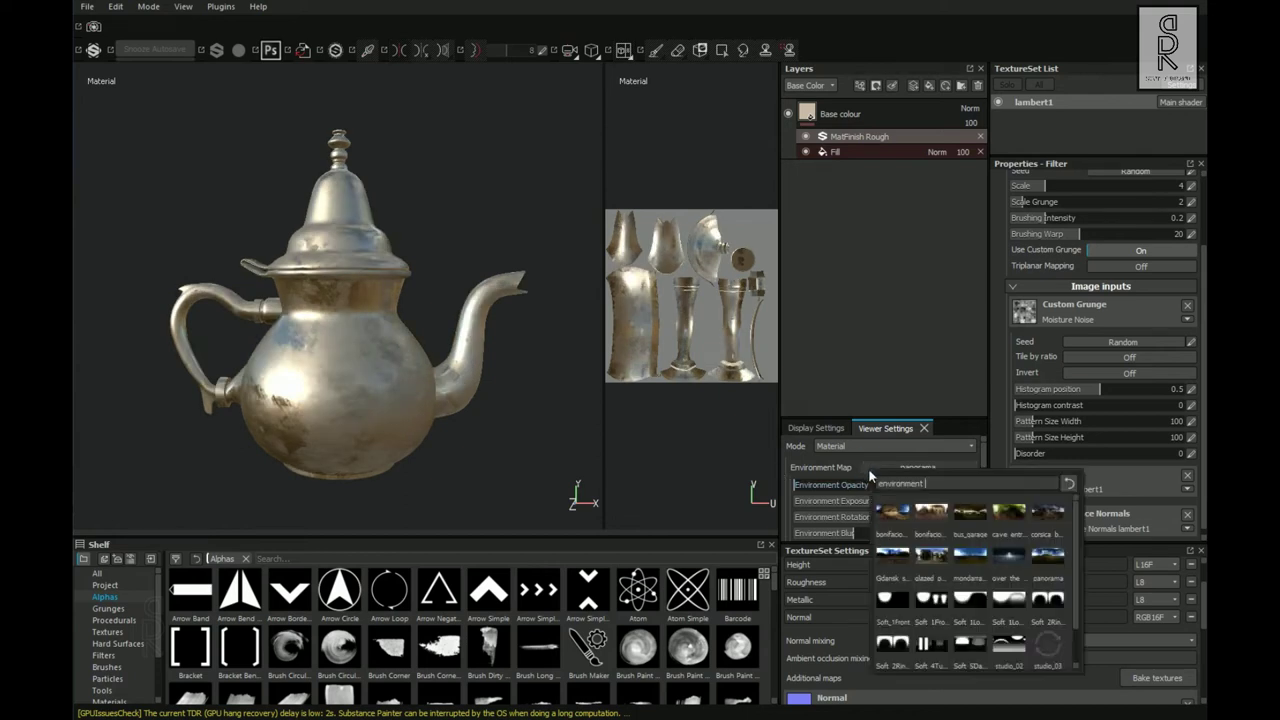
right_click_drag(517, 382, 347, 442, "shift")
left_click_drag(347, 442, 466, 455, "alt")
middle_click_drag(466, 455, 480, 435, "alt")
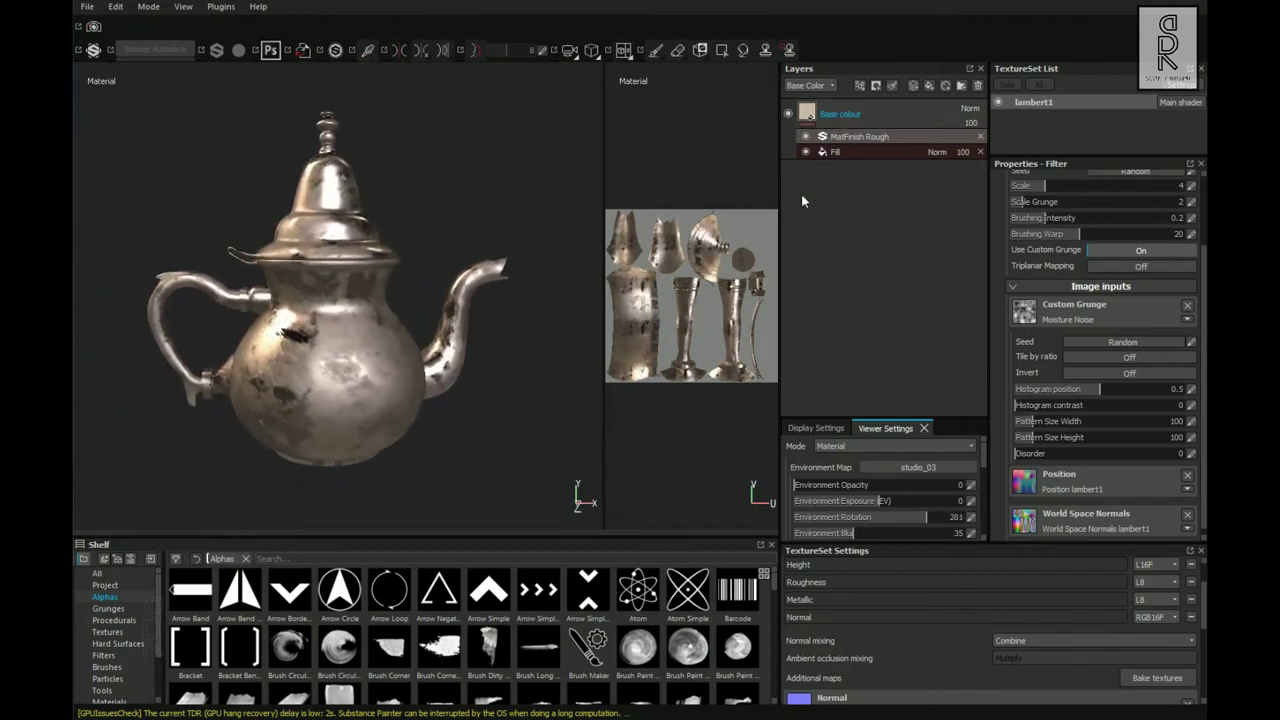
Add a new fill layer above the Base colour layer and name it Dirt.
left_click(875, 152)
left_click(929, 85)
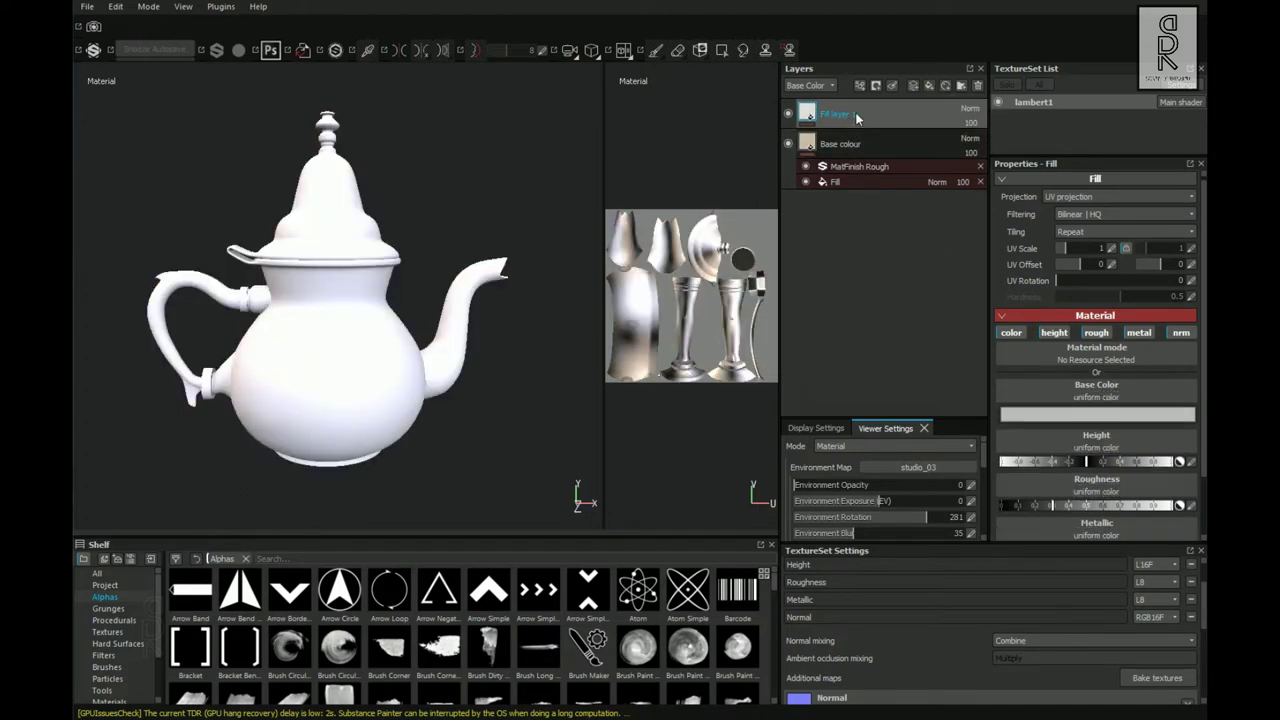
double_click(856, 118)
type("Dirt")
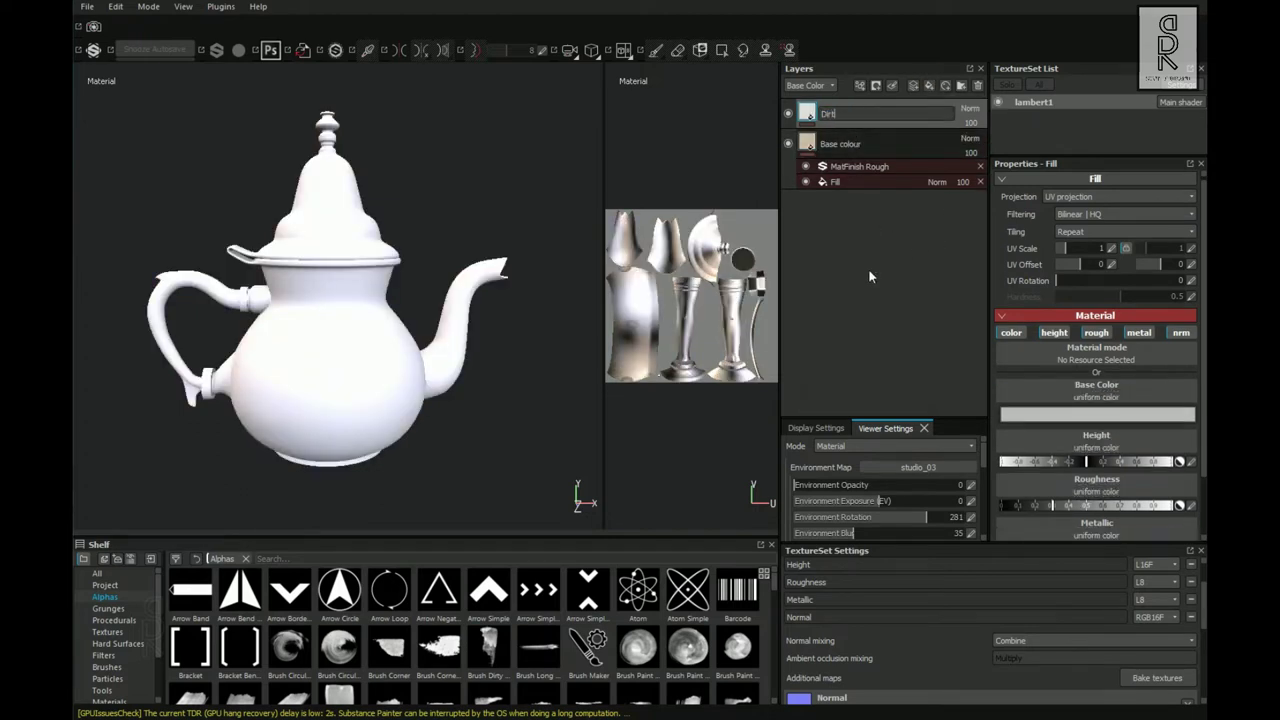
key("Return")
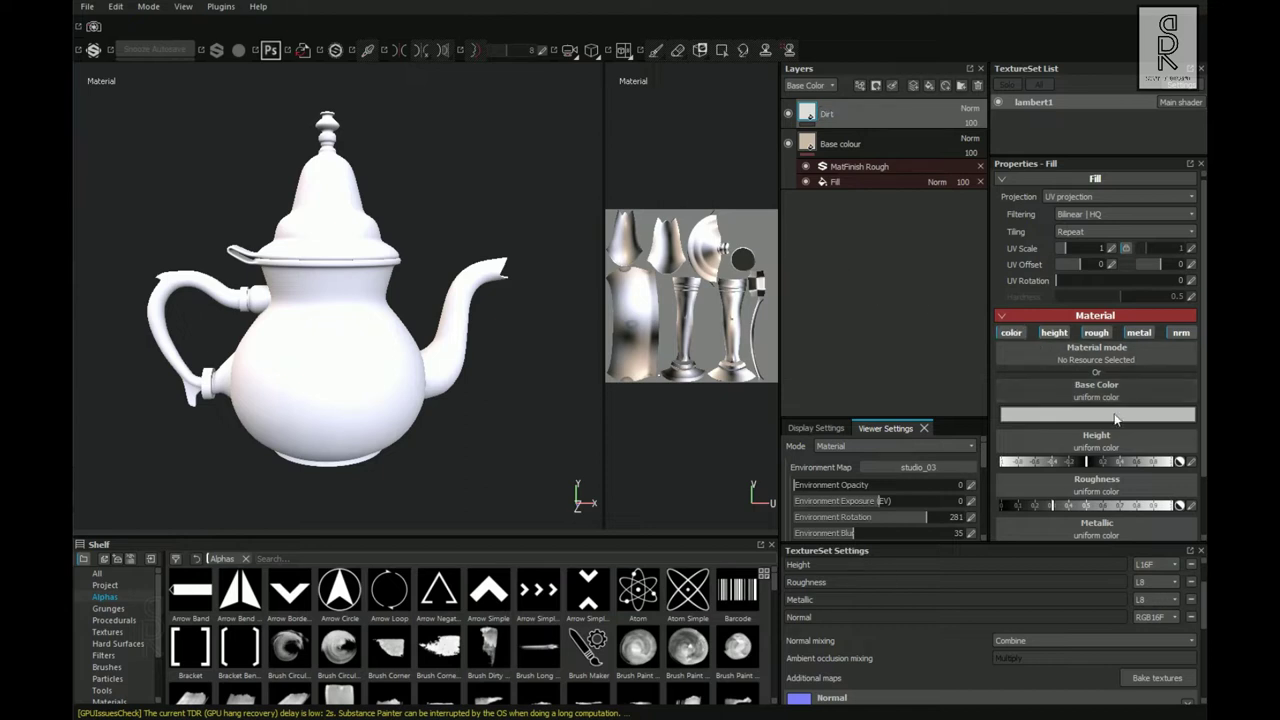
Disable the height and normal channels of the Dirt layer and set its base color to pure black.
left_click(1054, 332)
left_click(1181, 332)
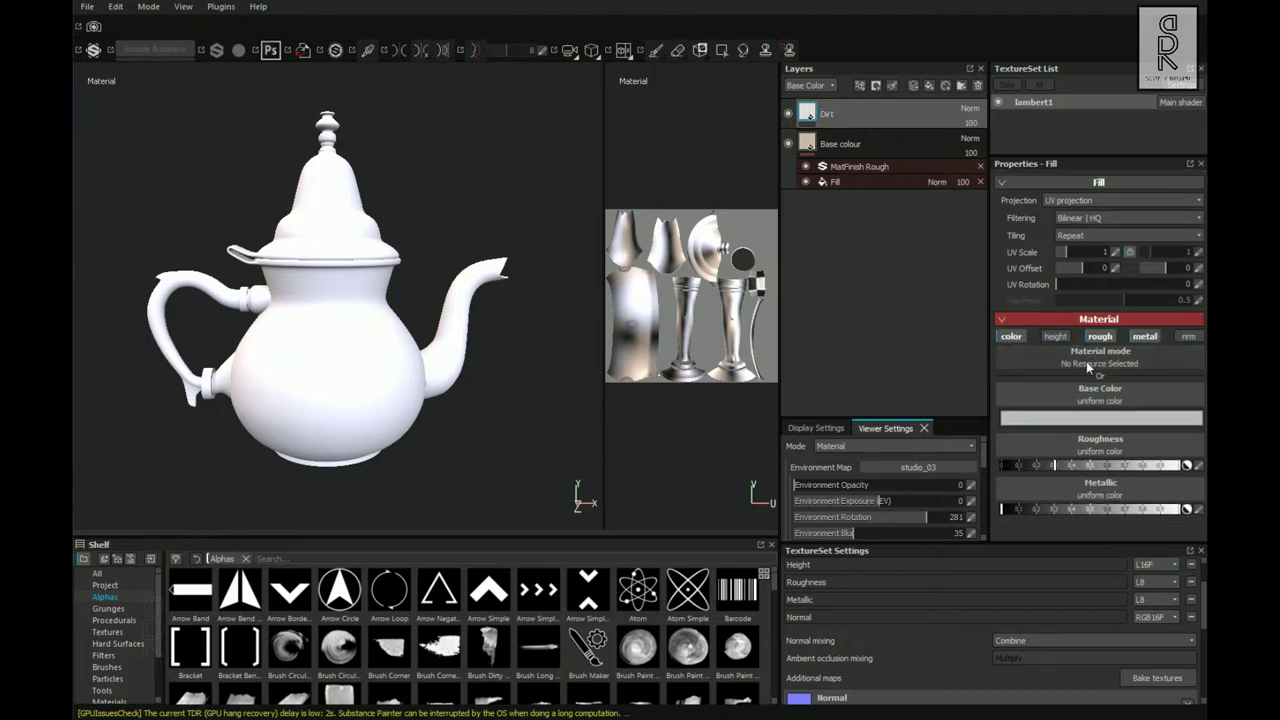
left_click(1098, 418)
left_click_drag(1095, 403, 1090, 497)
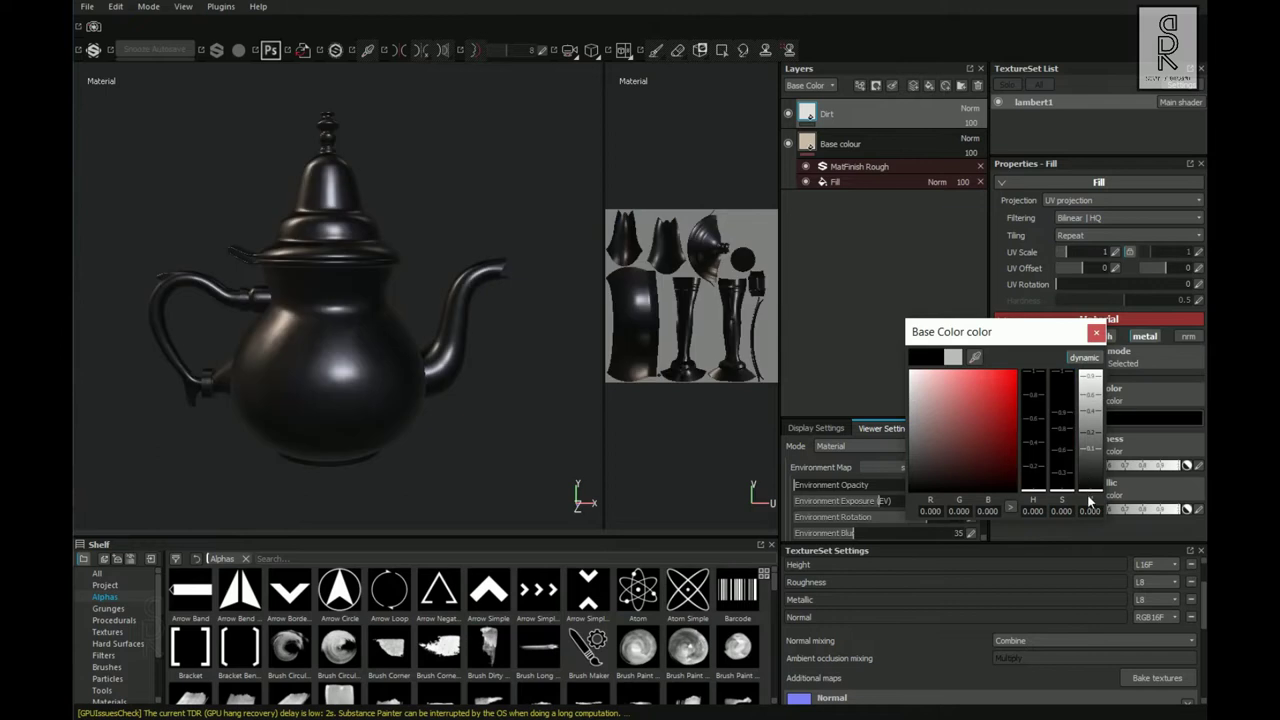
left_click(1096, 332)
left_click_drag(470, 420, 503, 422, "alt")
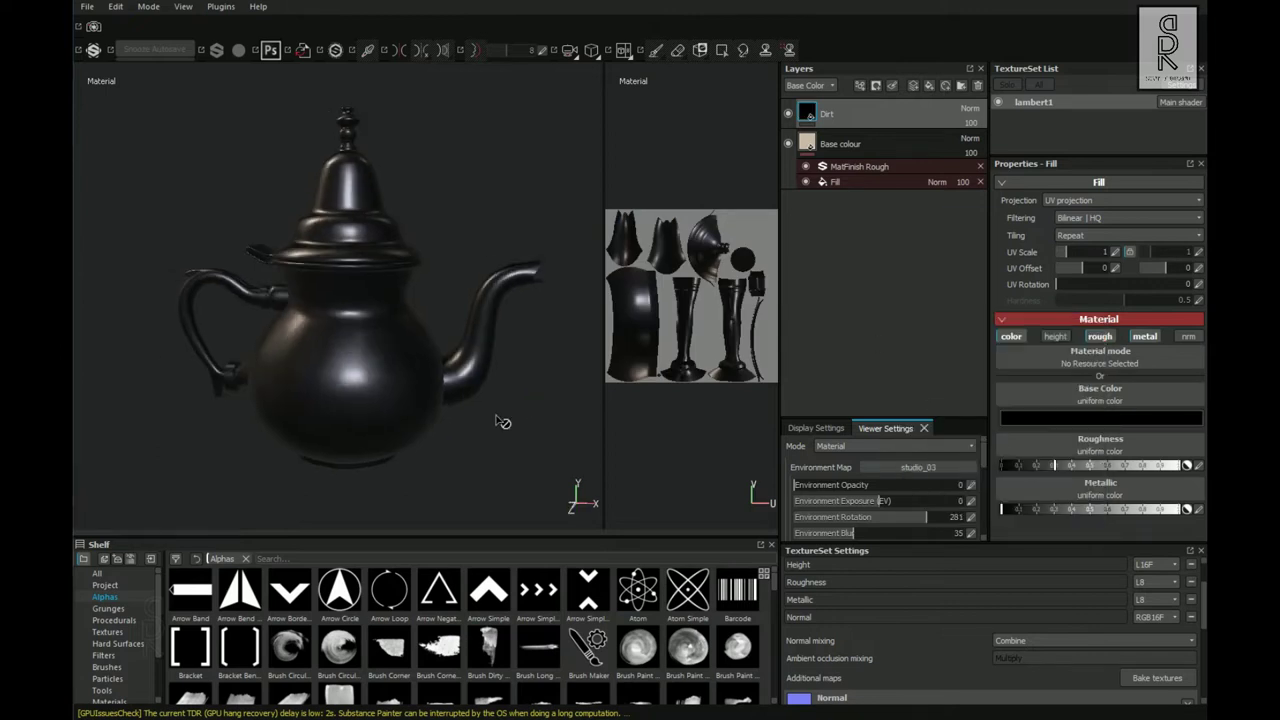
Add a black mask to the Dirt layer and load the MG Mask Editor generator onto the mask.
right_click(832, 116)
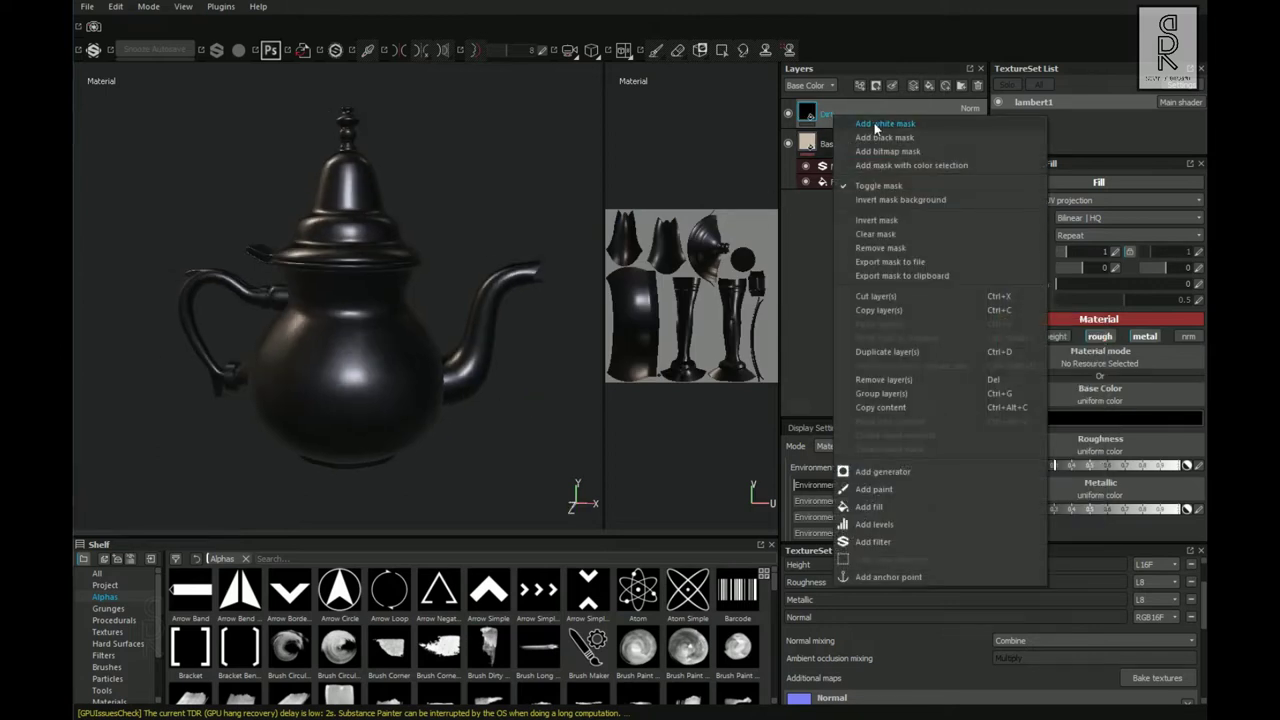
left_click(866, 139)
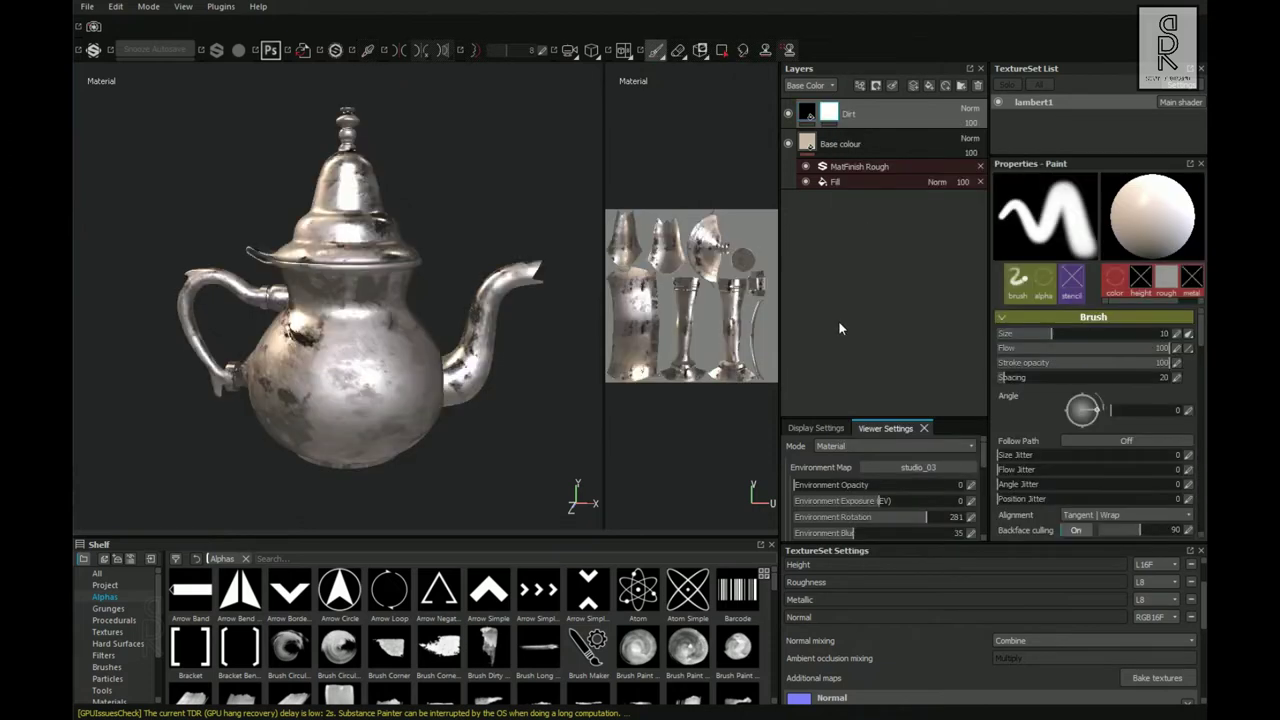
right_click(833, 114)
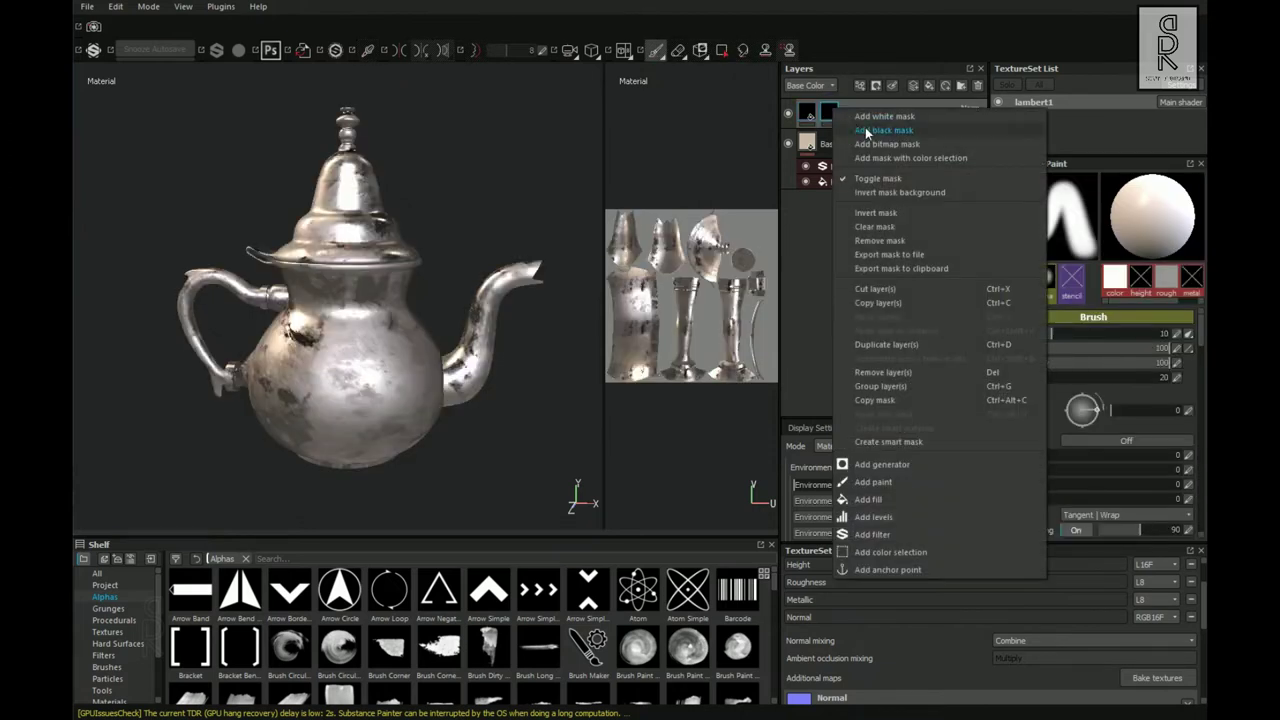
left_click(884, 466)
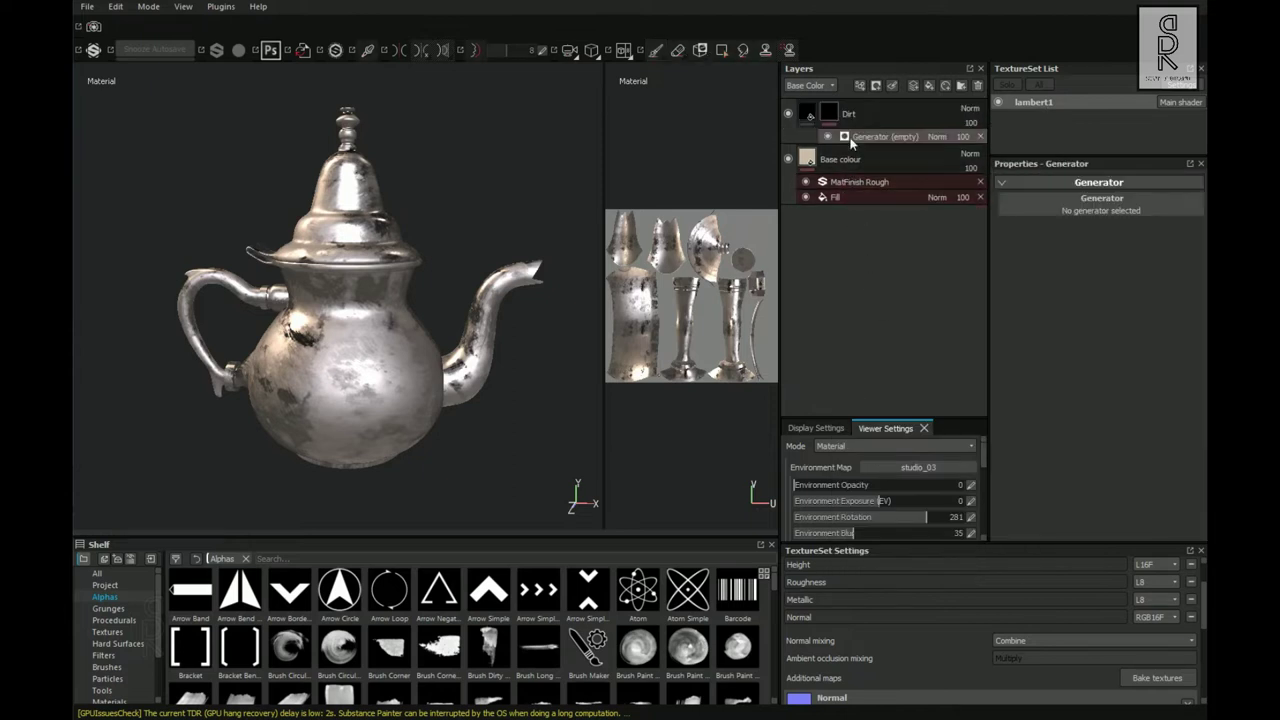
left_click(1004, 205)
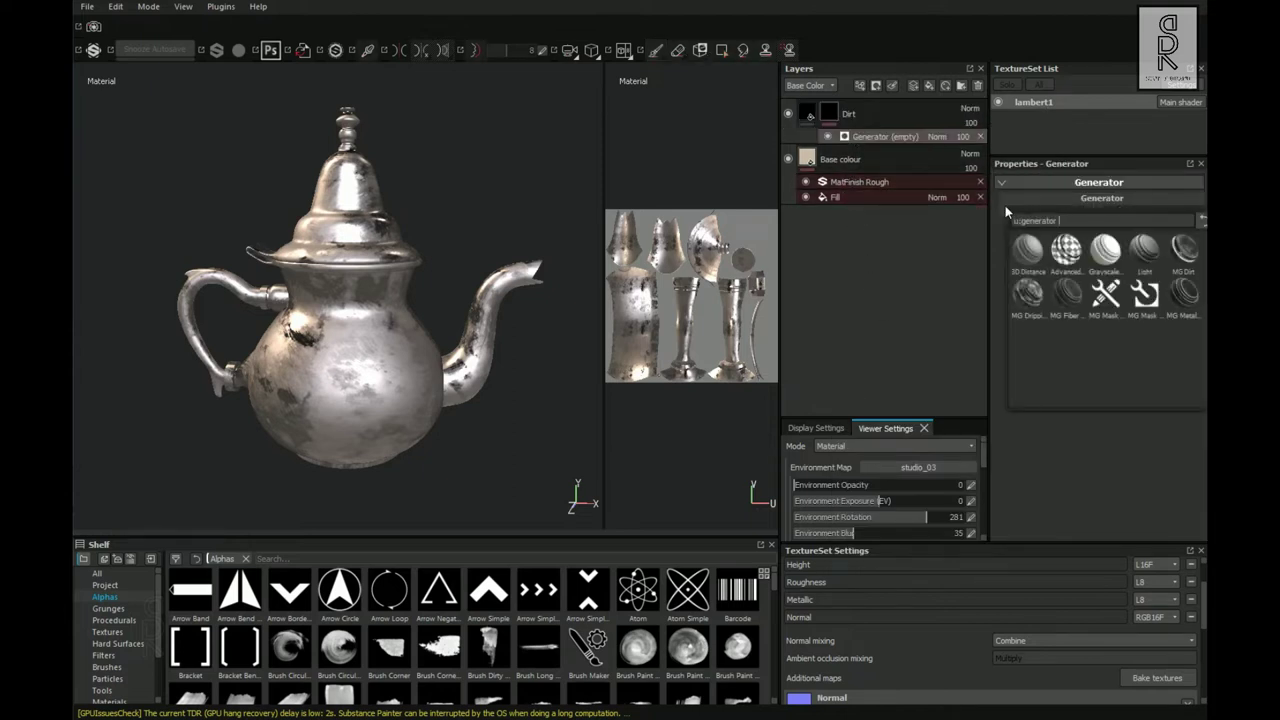
type("mg mask editor")
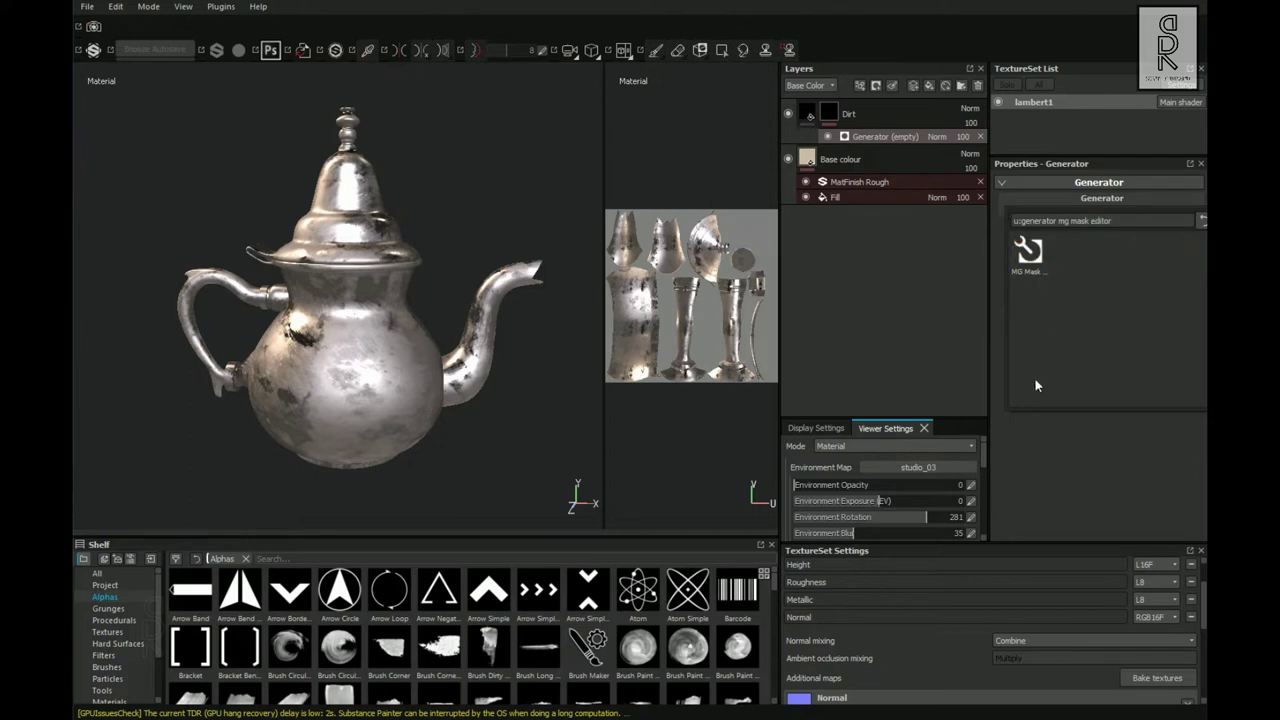
left_click(1029, 266)
Set the mask generator's global balance to 0.6, global contrast to 0.5, Texture to 1, Texture 2 to 0.75 and ambient occlusion to 1.
right_click_drag(395, 449, 494, 452, "shift")
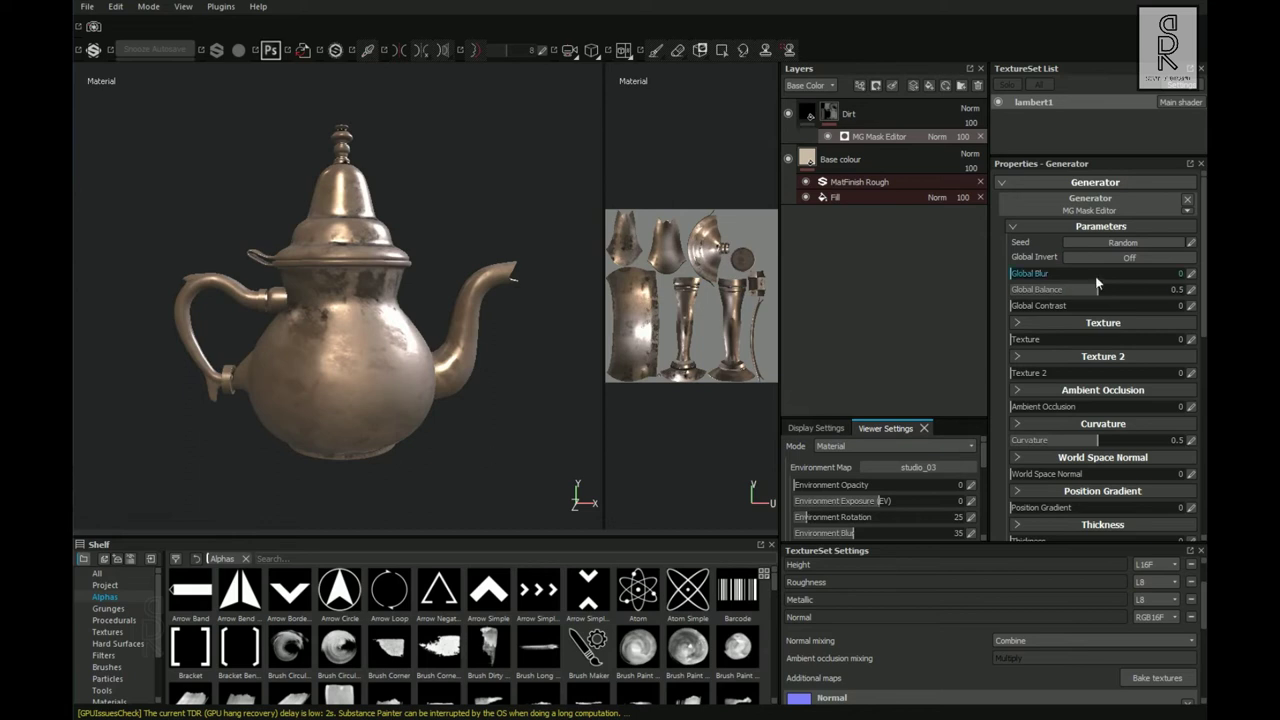
double_click(1096, 285)
type("0.6")
key("Tab")
type("0.5")
key("Tab")
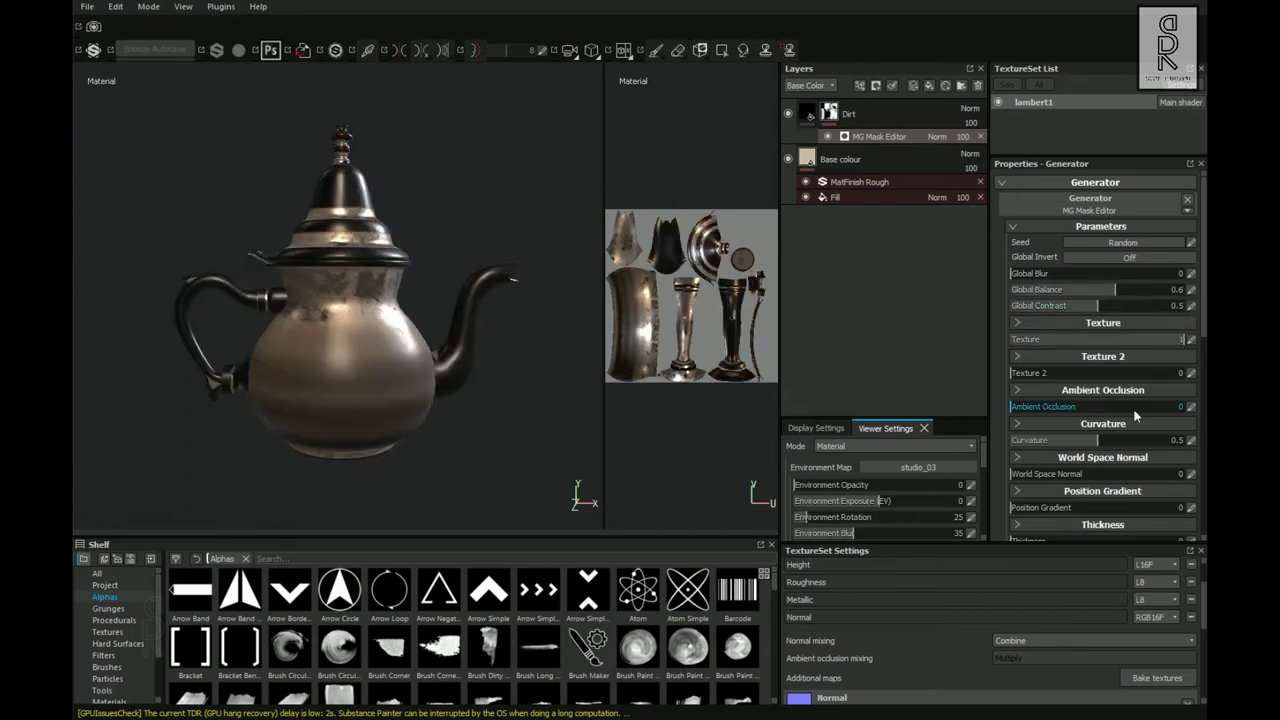
left_click_drag(1194, 372, 1191, 407)
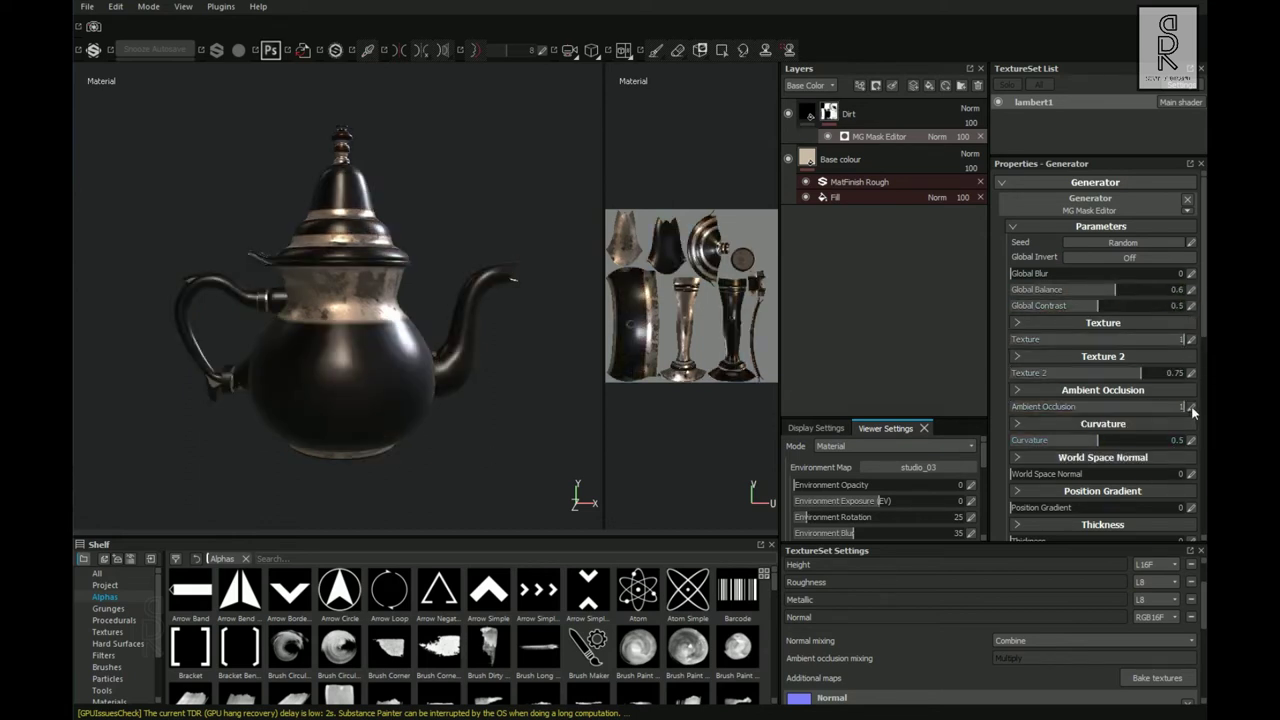
Search the textures for "dirt" and assign Dirt 1 as the mask generator's primary texture input.
scroll(1170, 446, "down", 3)
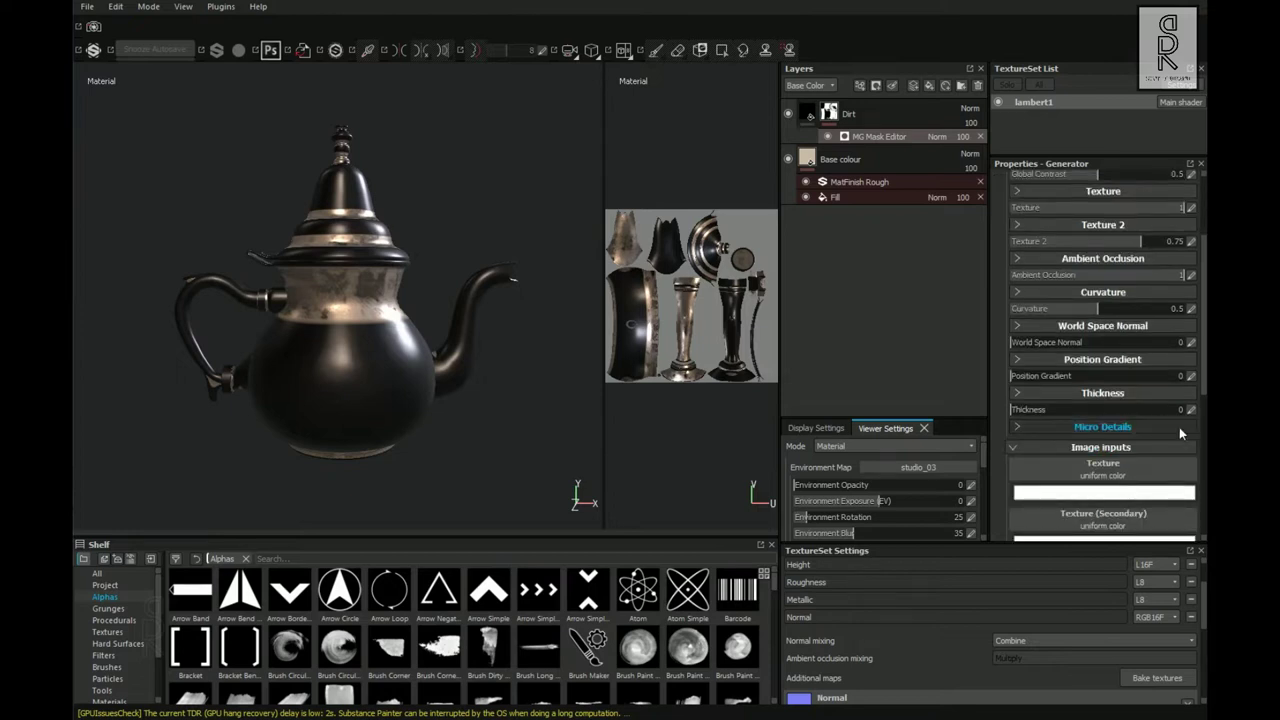
scroll(1179, 427, "down", 1)
left_click(1016, 382)
left_click(1016, 381)
scroll(1016, 381, "down", 2)
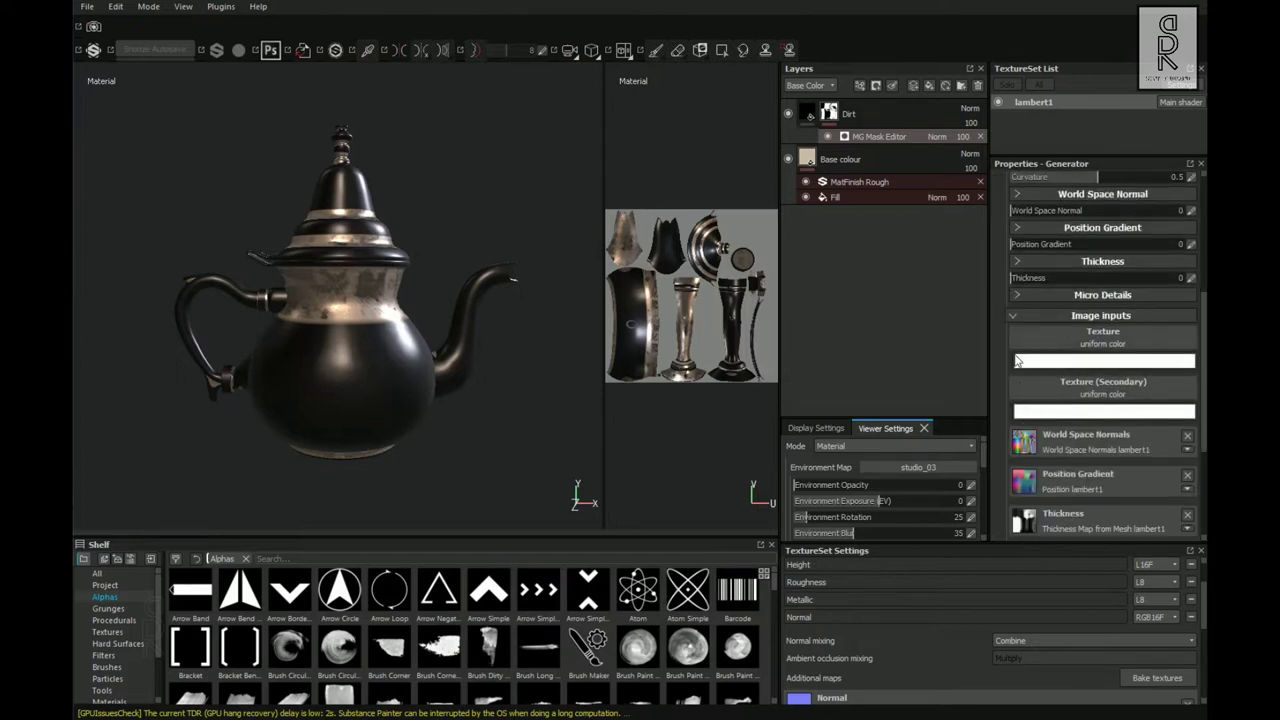
left_click(1018, 345)
left_click(1103, 375)
type("dirt")
mouse_move(1040, 413)
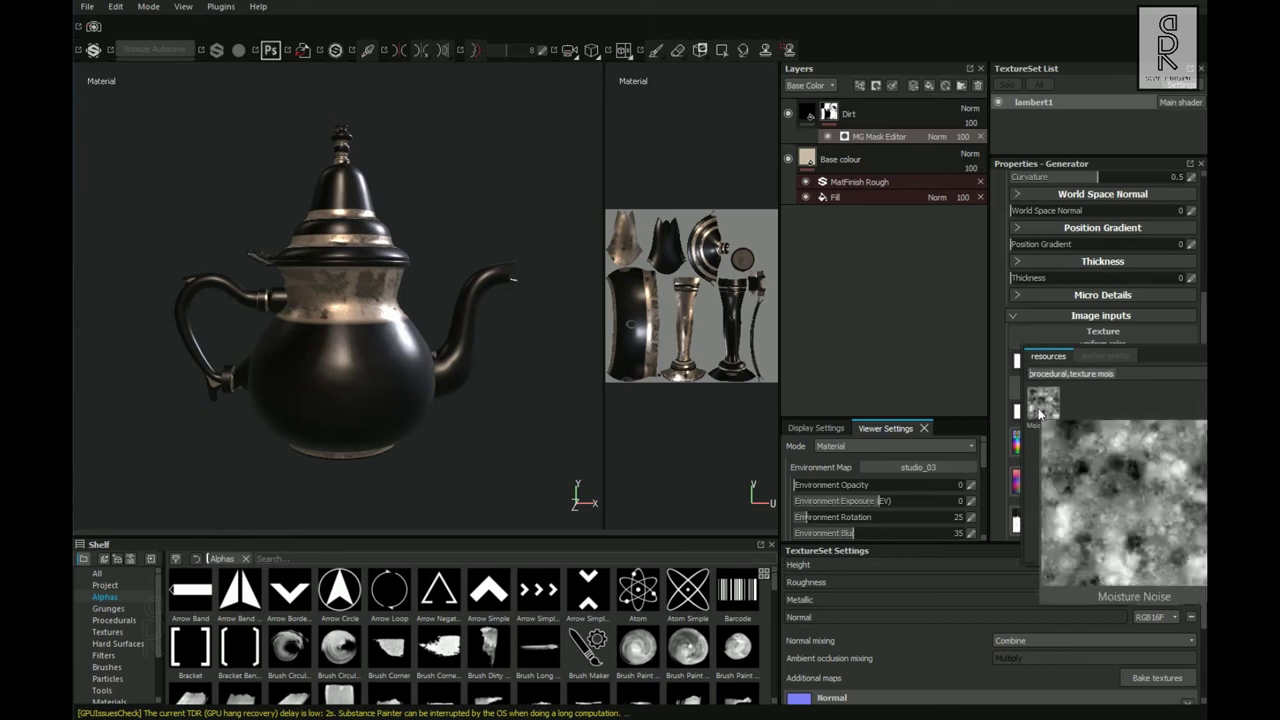
left_click(1120, 403)
Set the Dirt 1 texture's histogram position to 0.35 and histogram contrast to 0.5.
scroll(1083, 438, "down", 1)
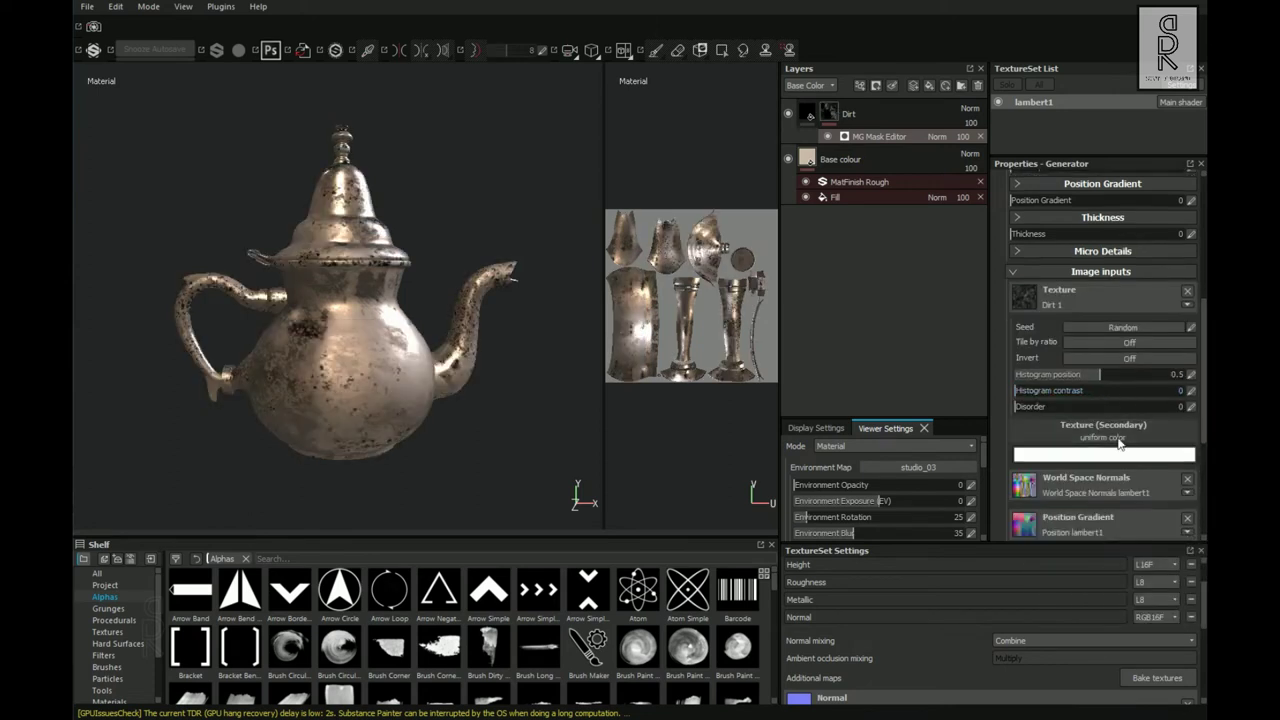
left_click(1191, 375)
type(".35")
key("Return")
left_click(1191, 391)
type(".5")
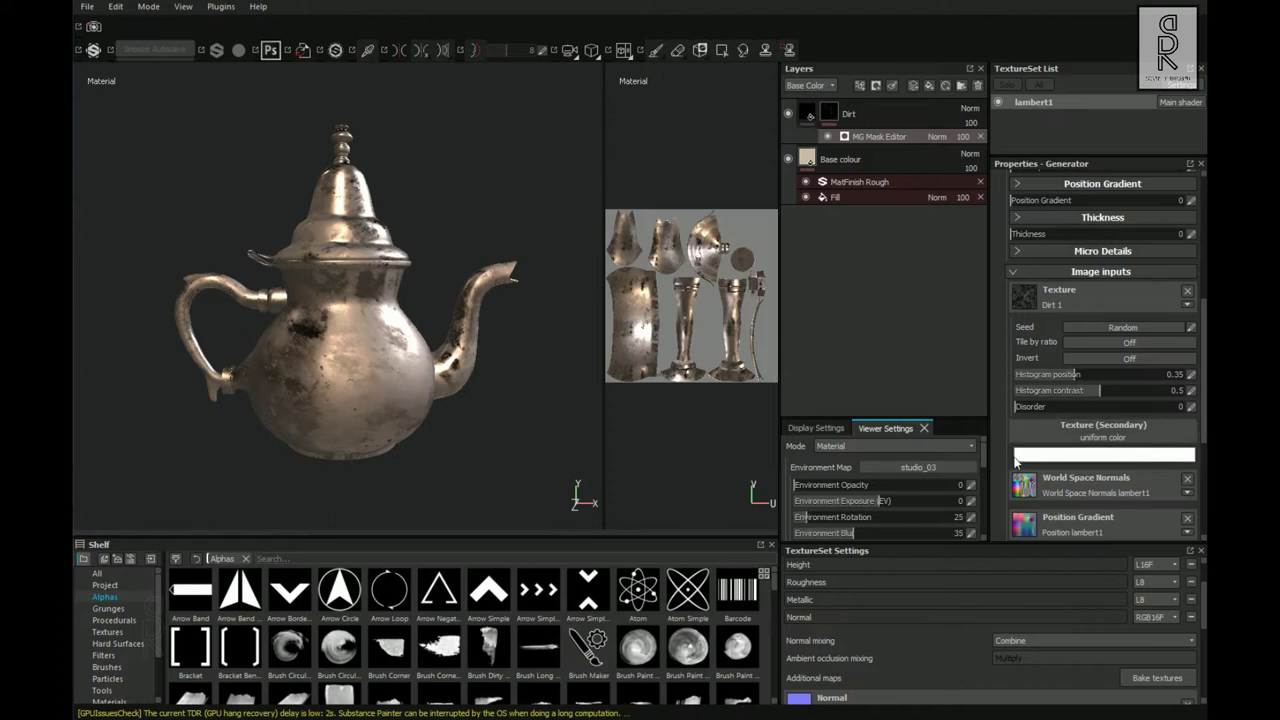
Assign Grunge Rust Fine as the mask generator's secondary texture and check the dirt under rotated lighting.
left_click(1016, 457)
type("grunge rust fine")
left_click(1034, 489)
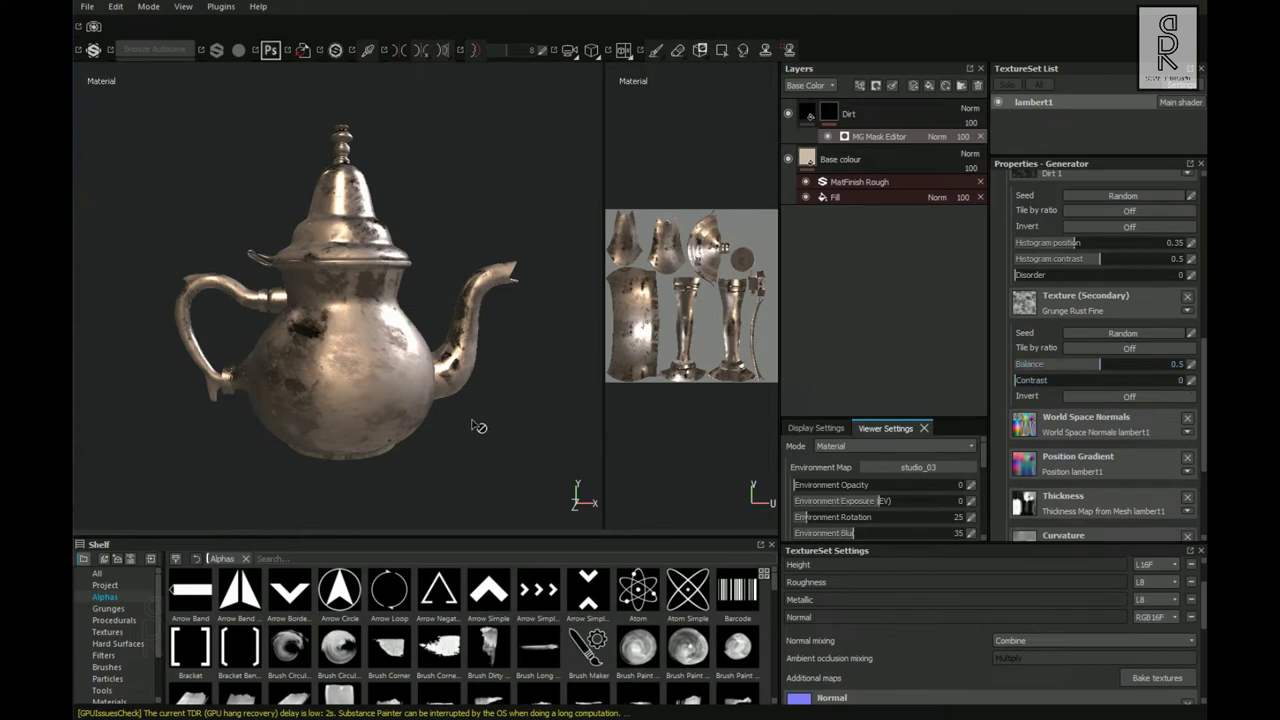
mouse_move(490, 417)
right_mouse_down("shift")
mouse_move(469, 423)
mouse_move(486, 421)
right_mouse_up("shift")
mouse_move(488, 421)
left_mouse_down("alt")
mouse_move(436, 419)
mouse_move(484, 419)
left_mouse_up("alt")
right_click_drag(483, 418, 519, 437, "shift")
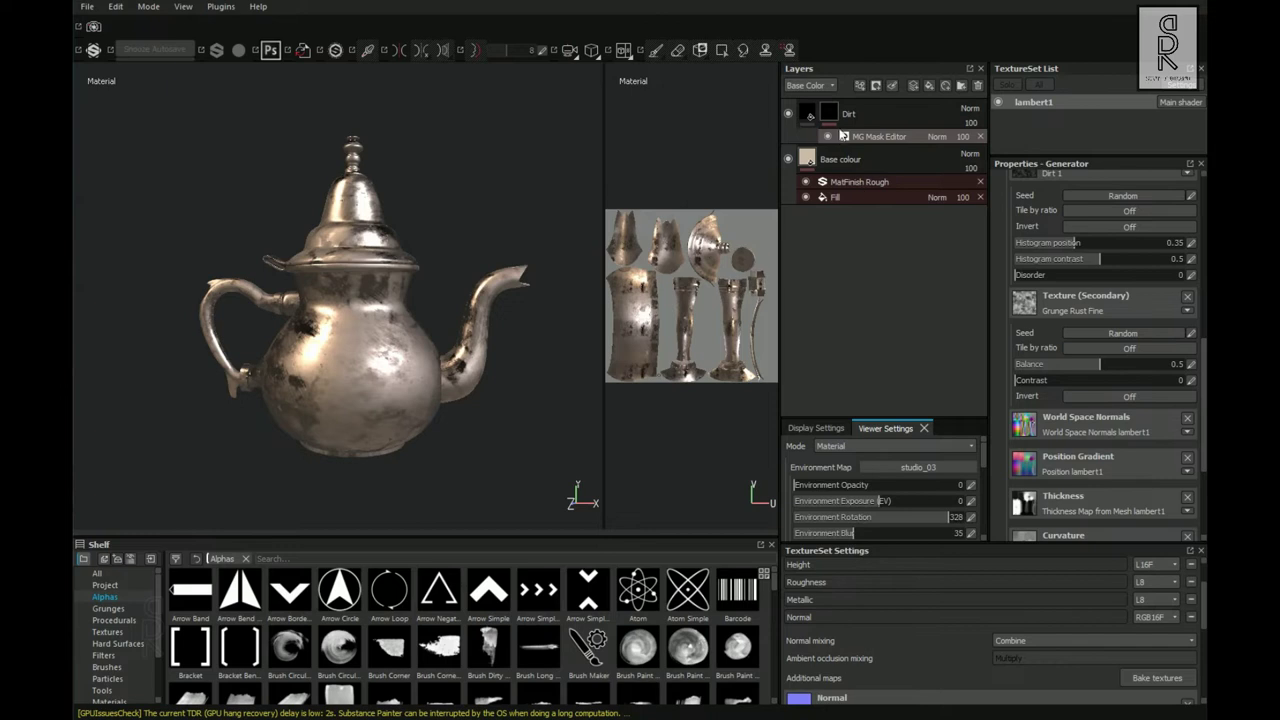
Add a new fill layer above the Dirt layer and name it Details.
left_click(829, 113)
left_click(929, 86)
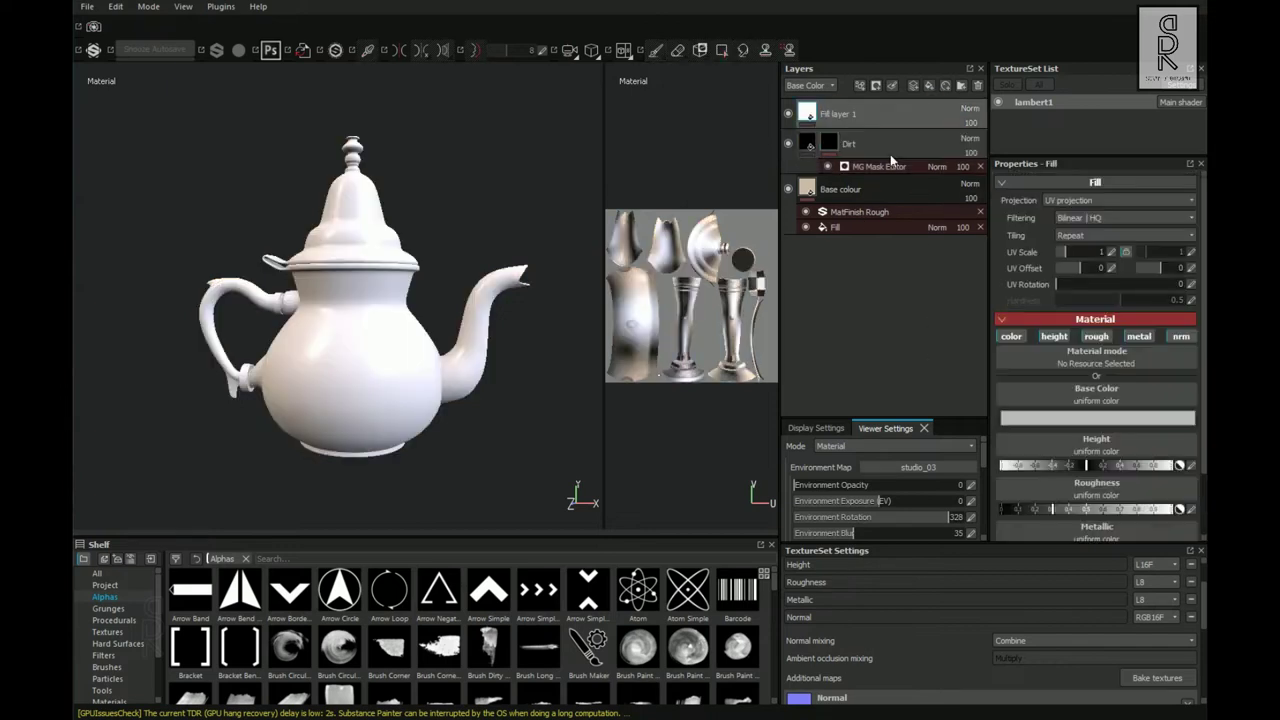
double_click(861, 115)
type("Details")
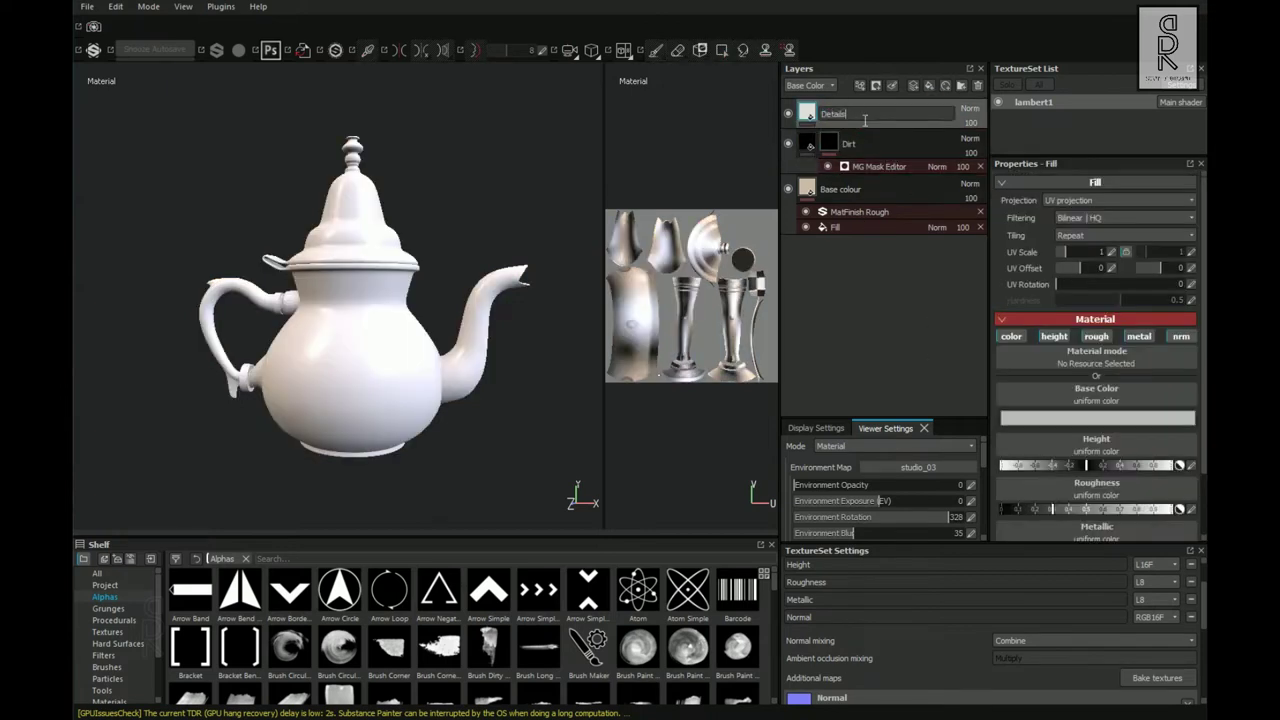
key("Return")
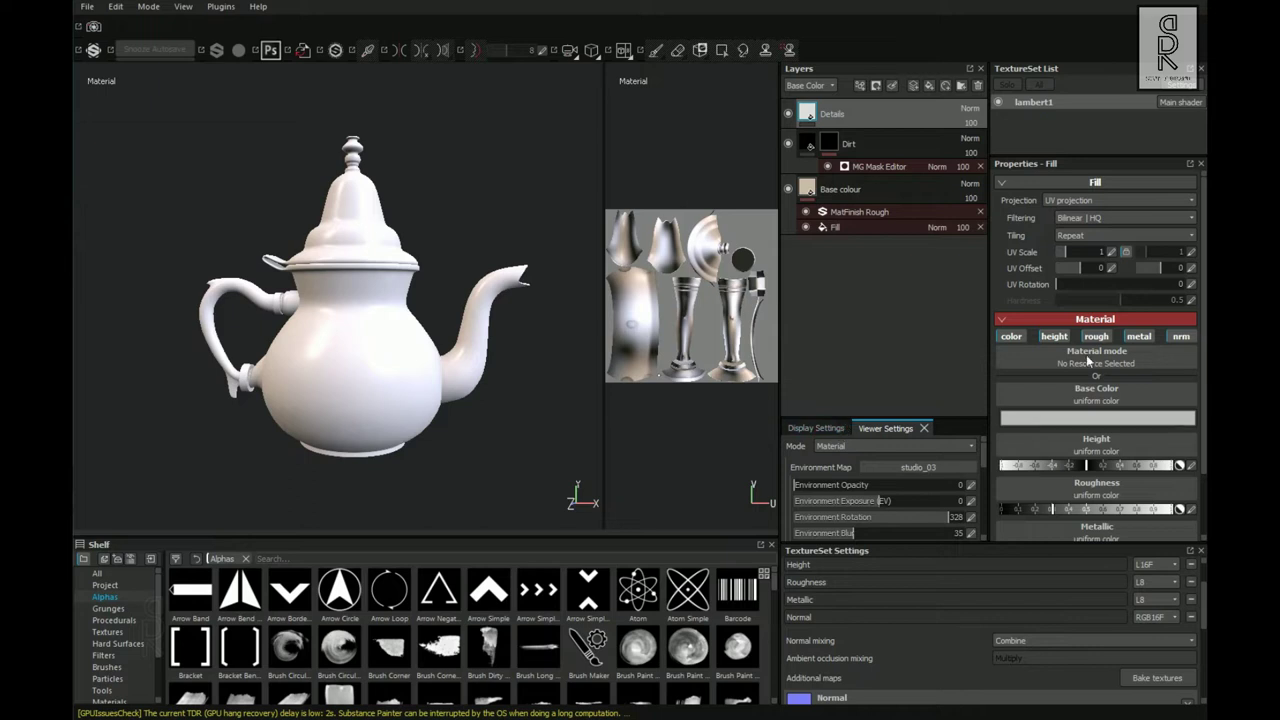
Keep only the height and roughness channels active on the Details layer and set its roughness to 0.6.
left_click(1145, 338)
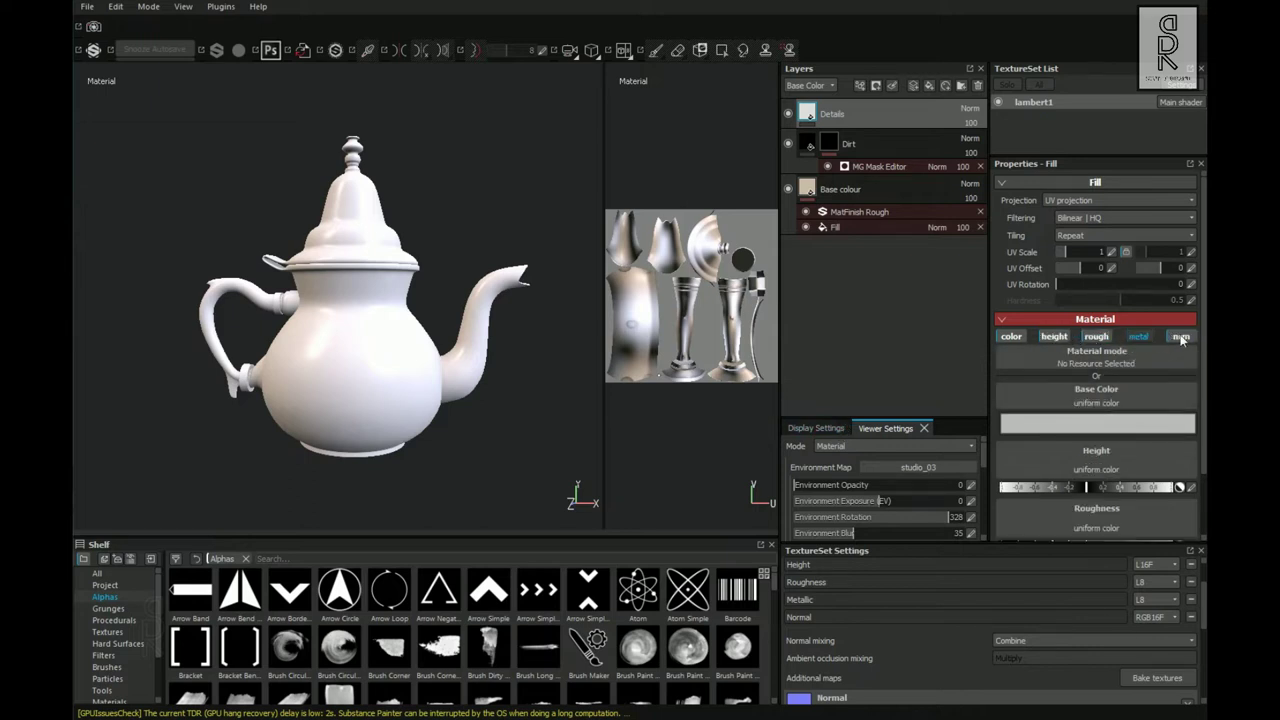
left_click(1012, 337)
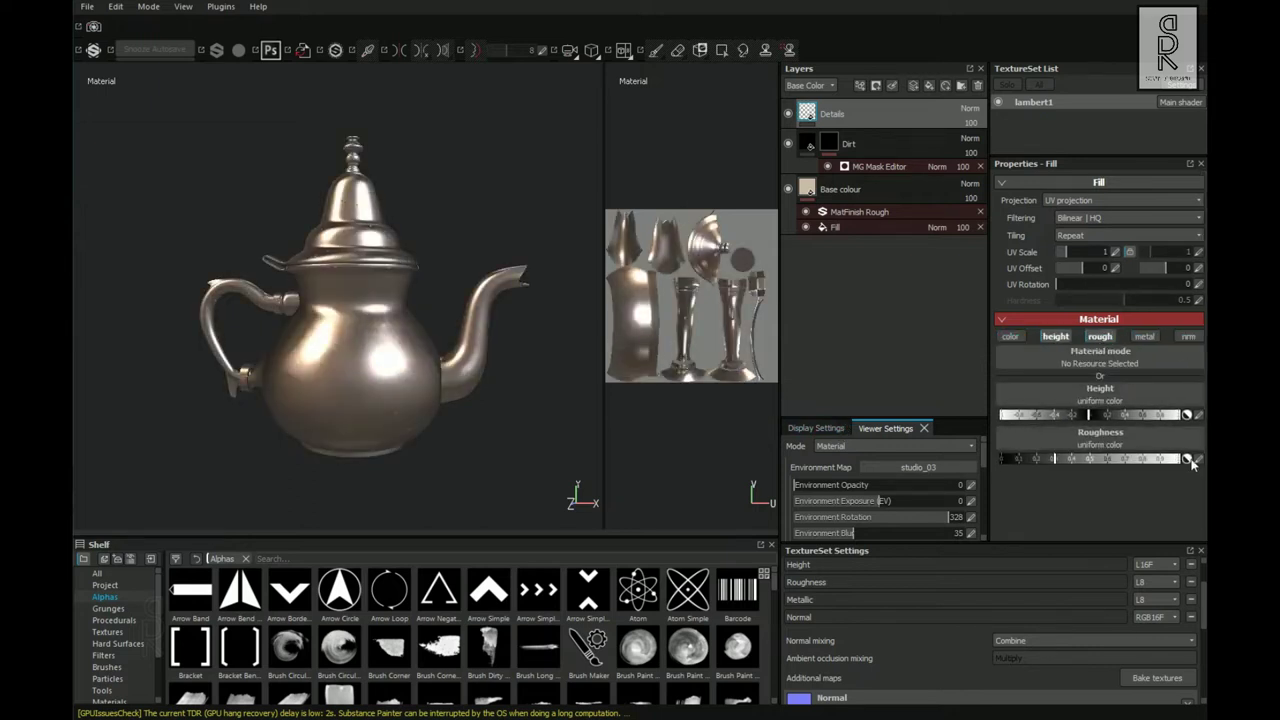
left_click(1199, 458)
type("0.6")
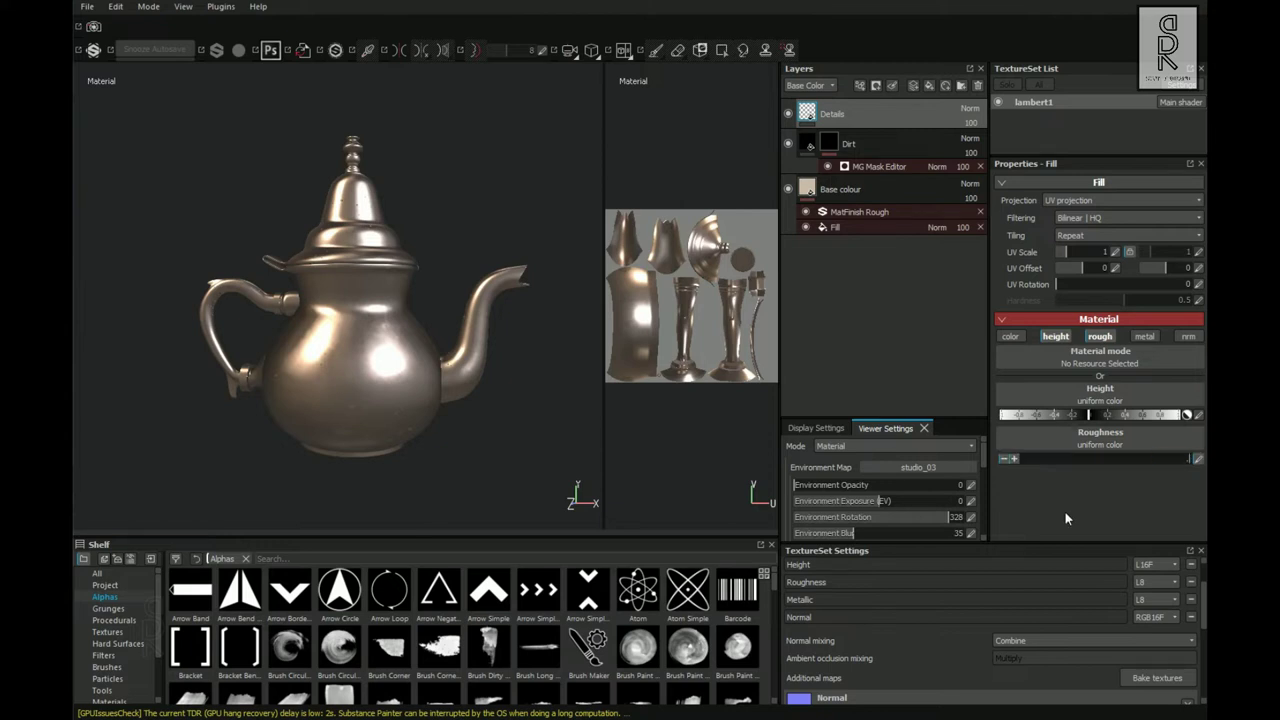
key("Return")
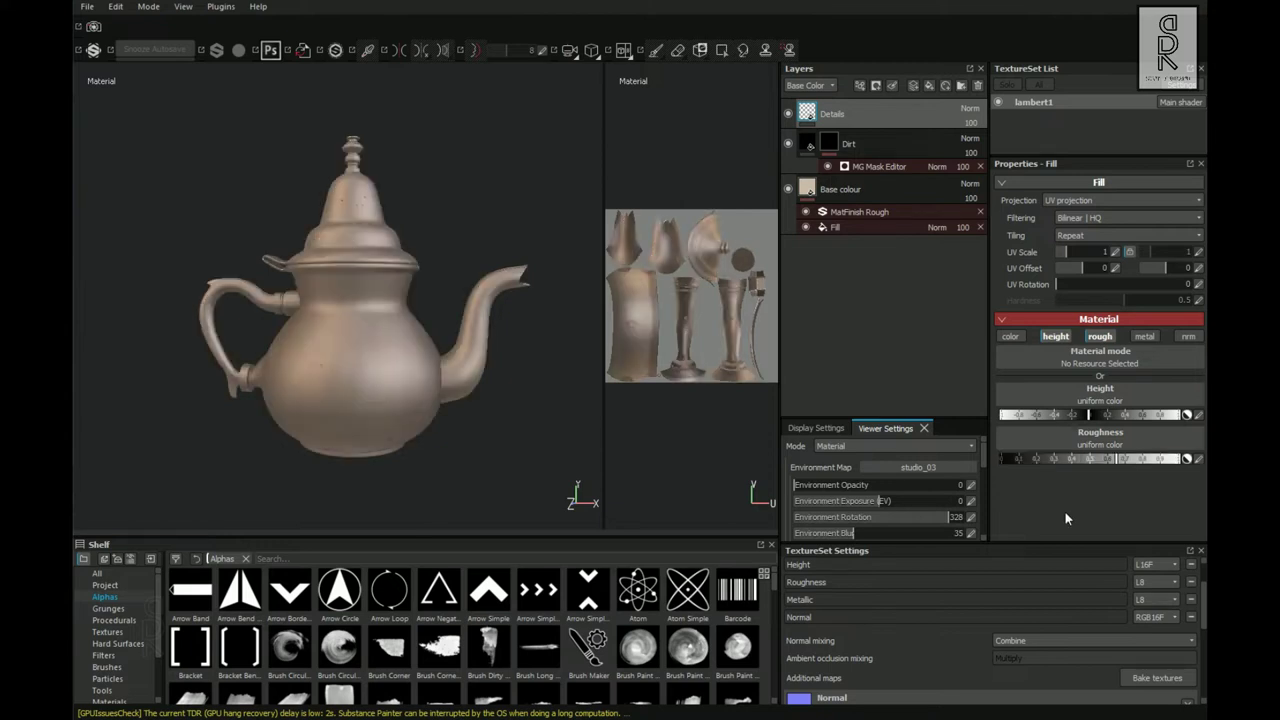
Add a black mask to the Details layer and drive it with an MG Mask Editor generator.
right_click(830, 114)
left_click(879, 138)
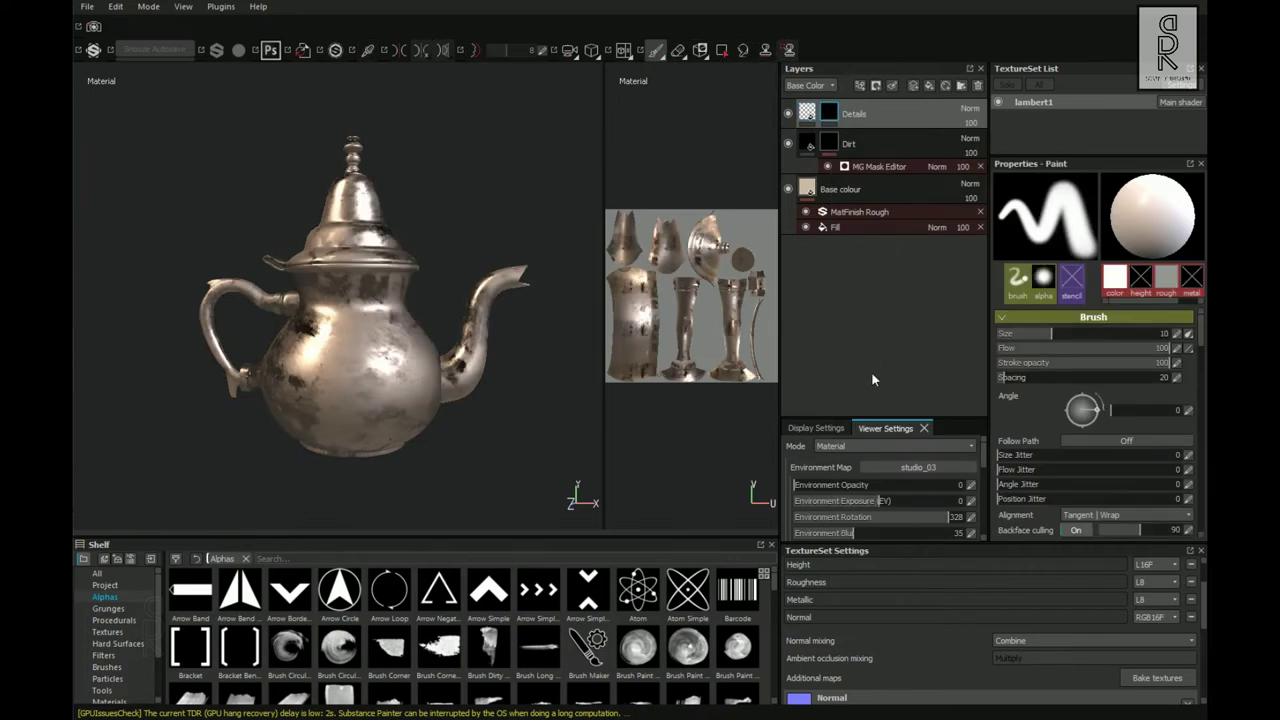
right_click(836, 112)
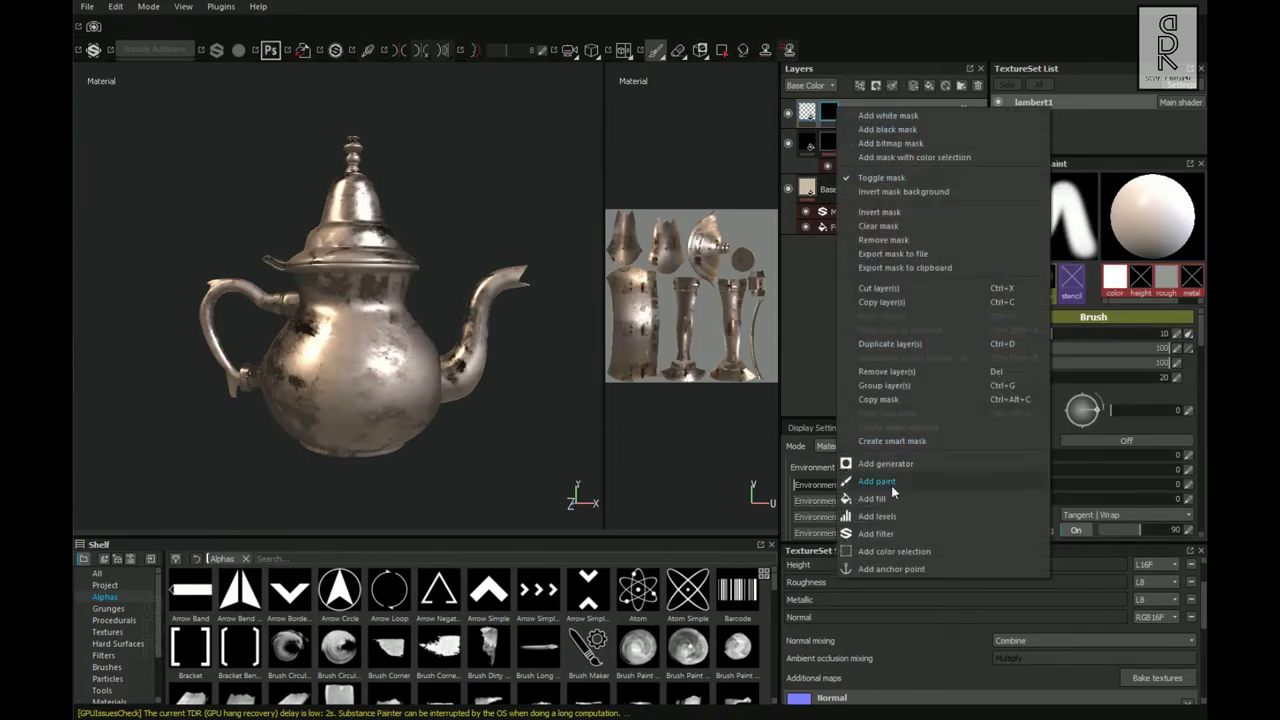
left_click(870, 463)
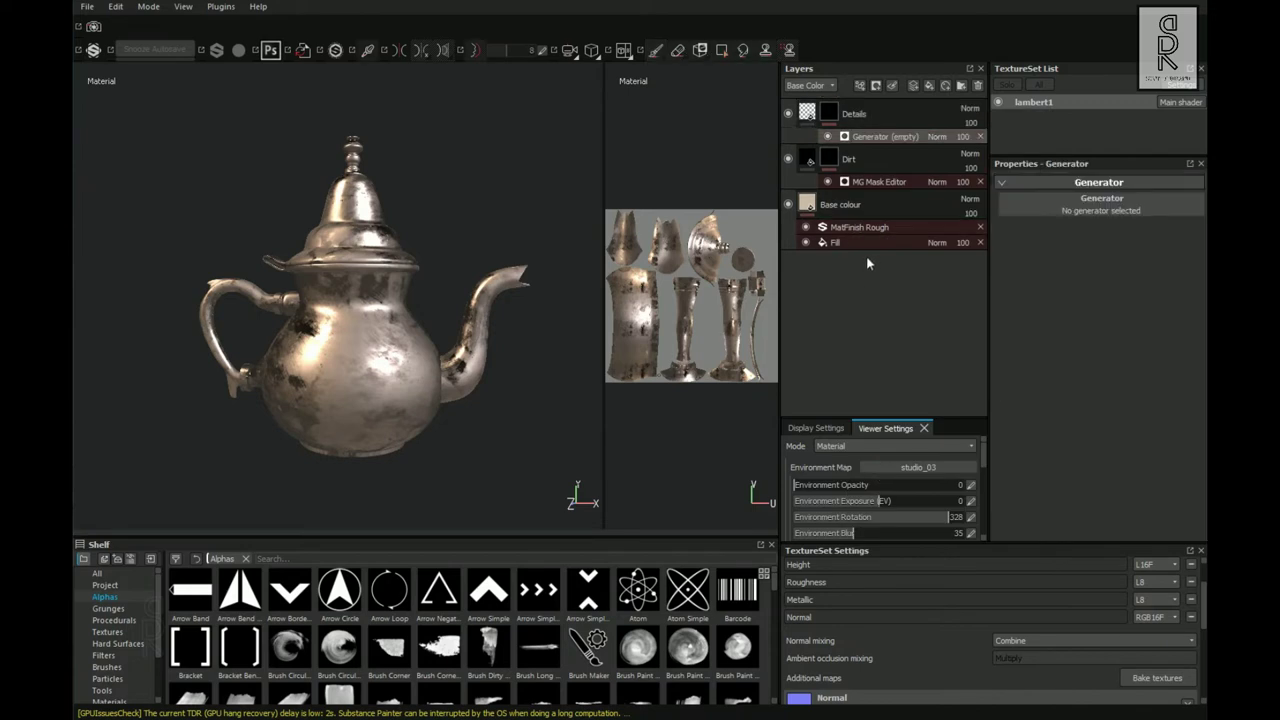
left_click(1006, 208)
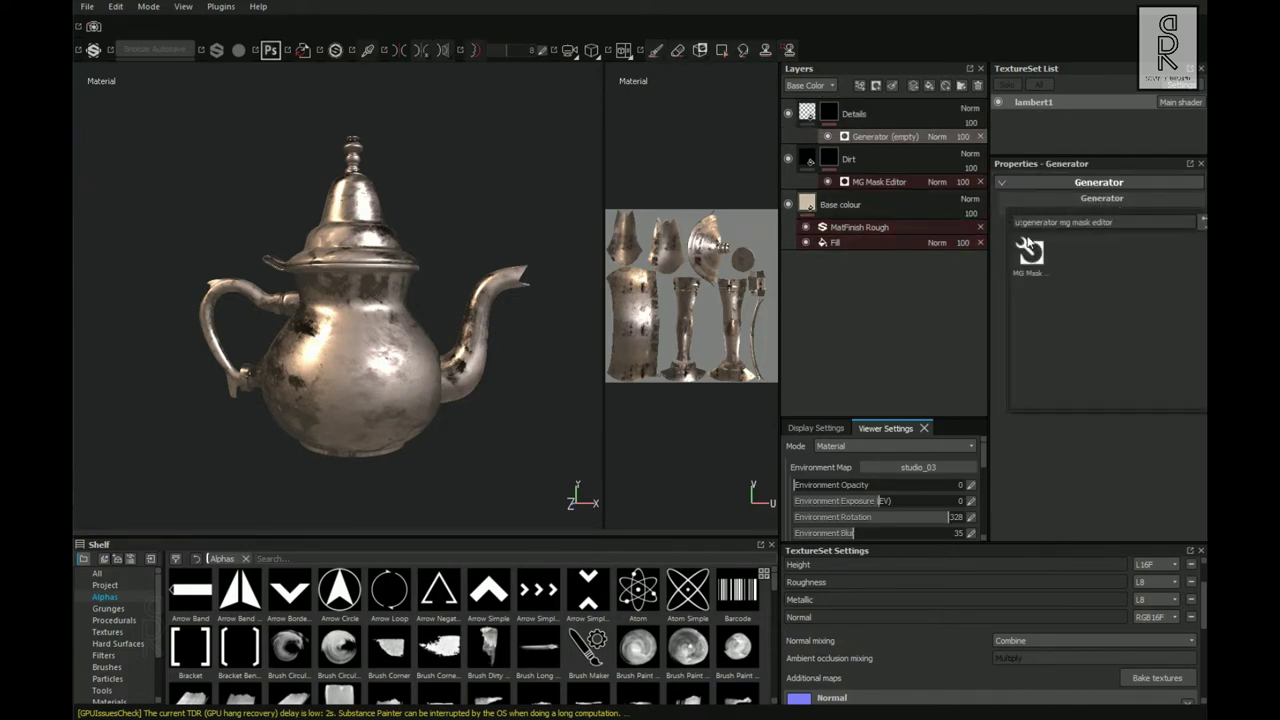
left_click(1033, 271)
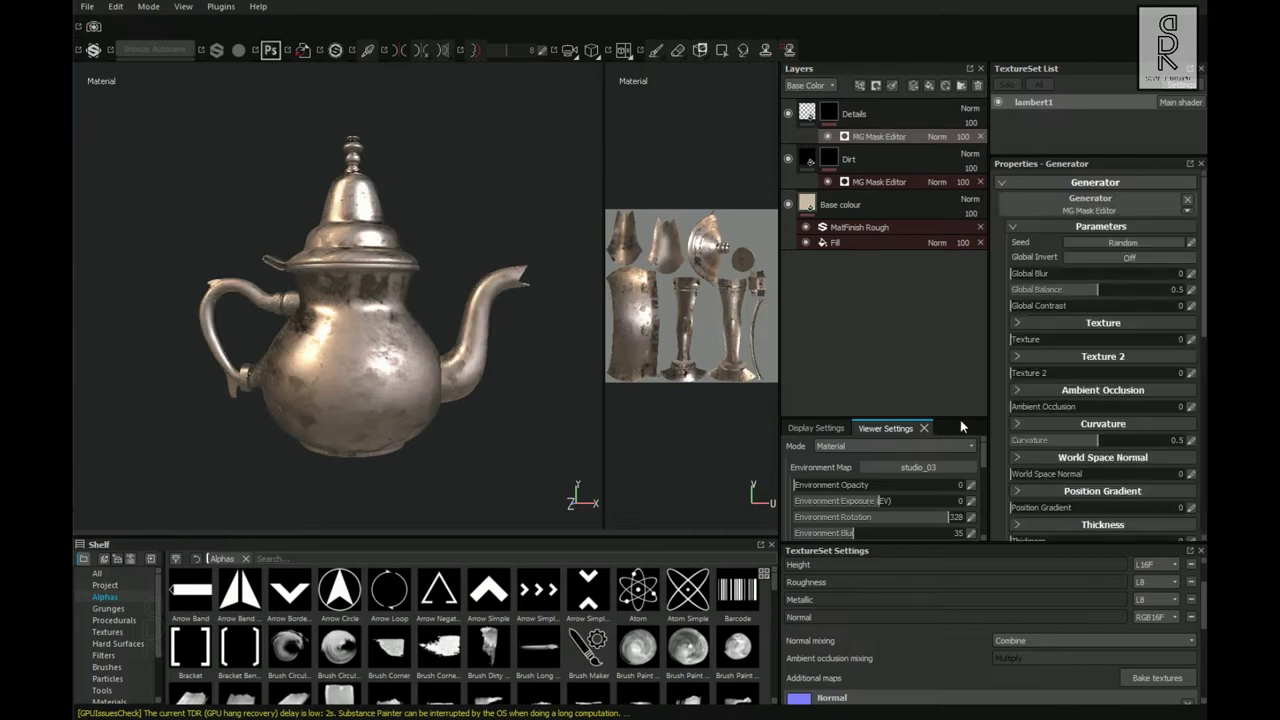
Set the Details mask generator's global contrast to 0.07, Texture to 0.16, Texture 2 to 0.4 and Curvature to 0.
left_click(1192, 305)
type("0.07")
key("Return")
left_click(1194, 339)
left_click(1193, 372)
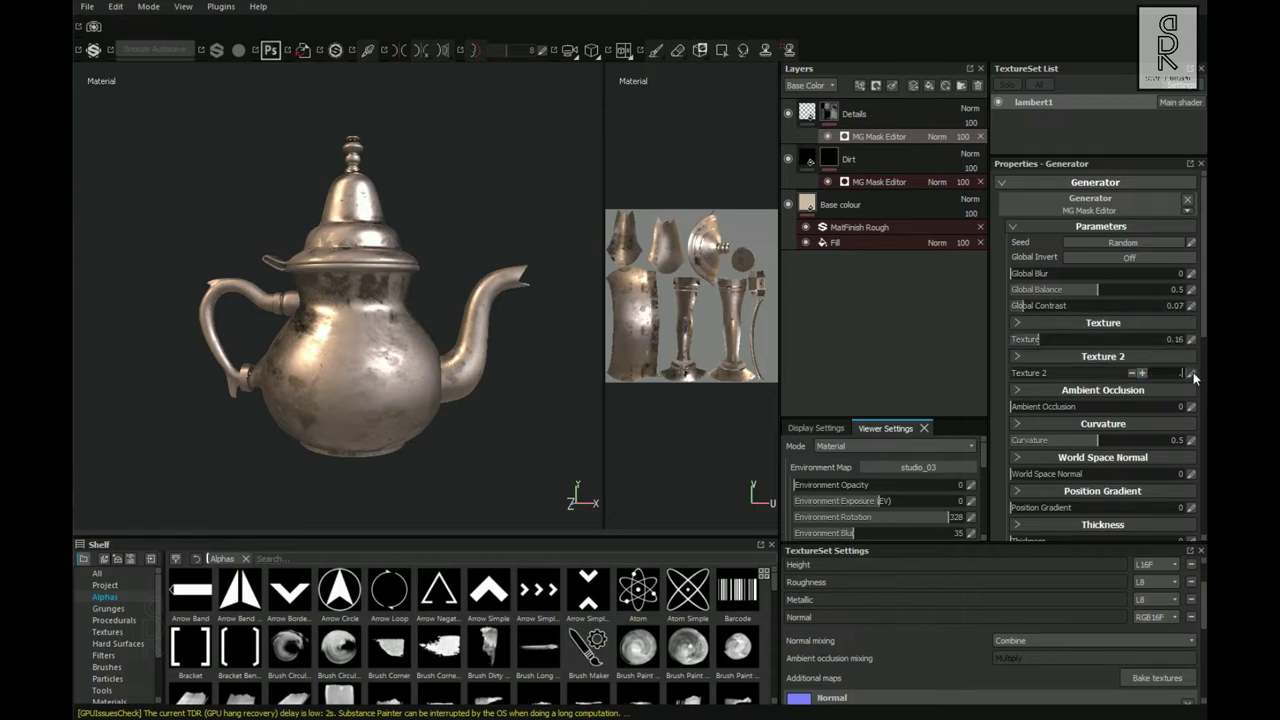
left_click(1192, 440)
Assign Grunge Map 012 as the Details generator's main texture, inverted and with contrast 0.26.
scroll(1159, 482, "down", 4)
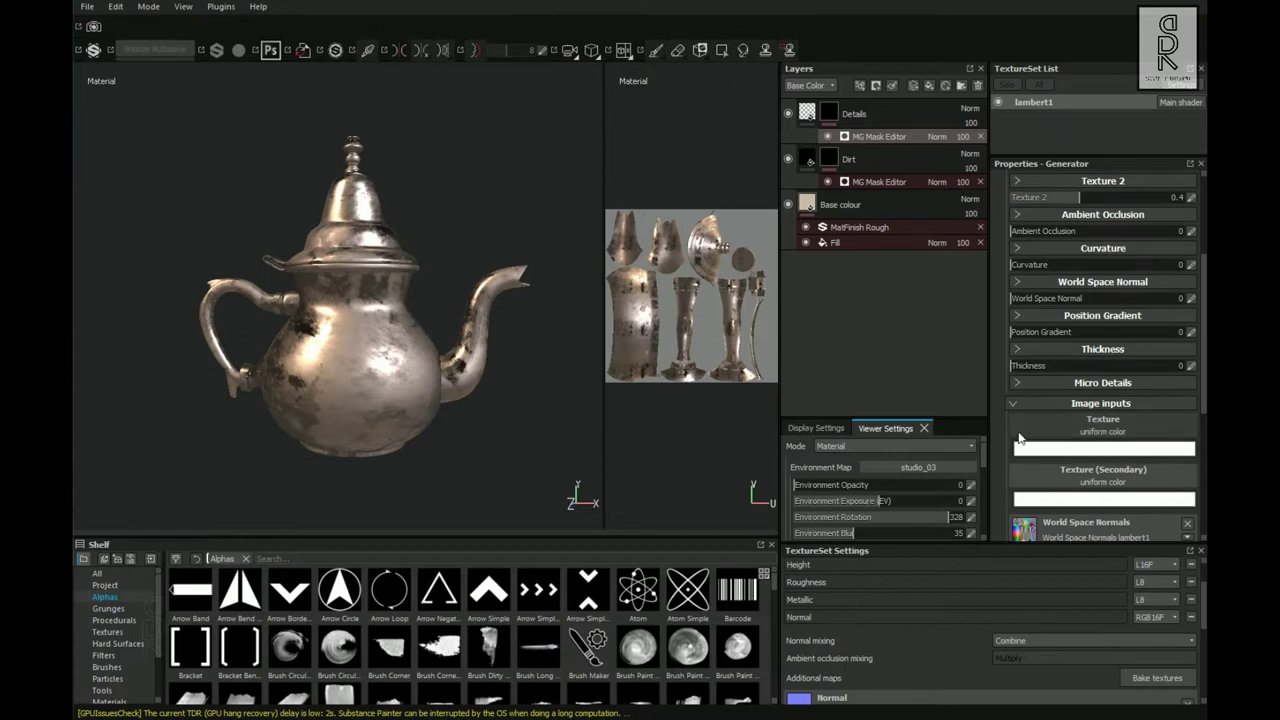
left_click(1021, 447)
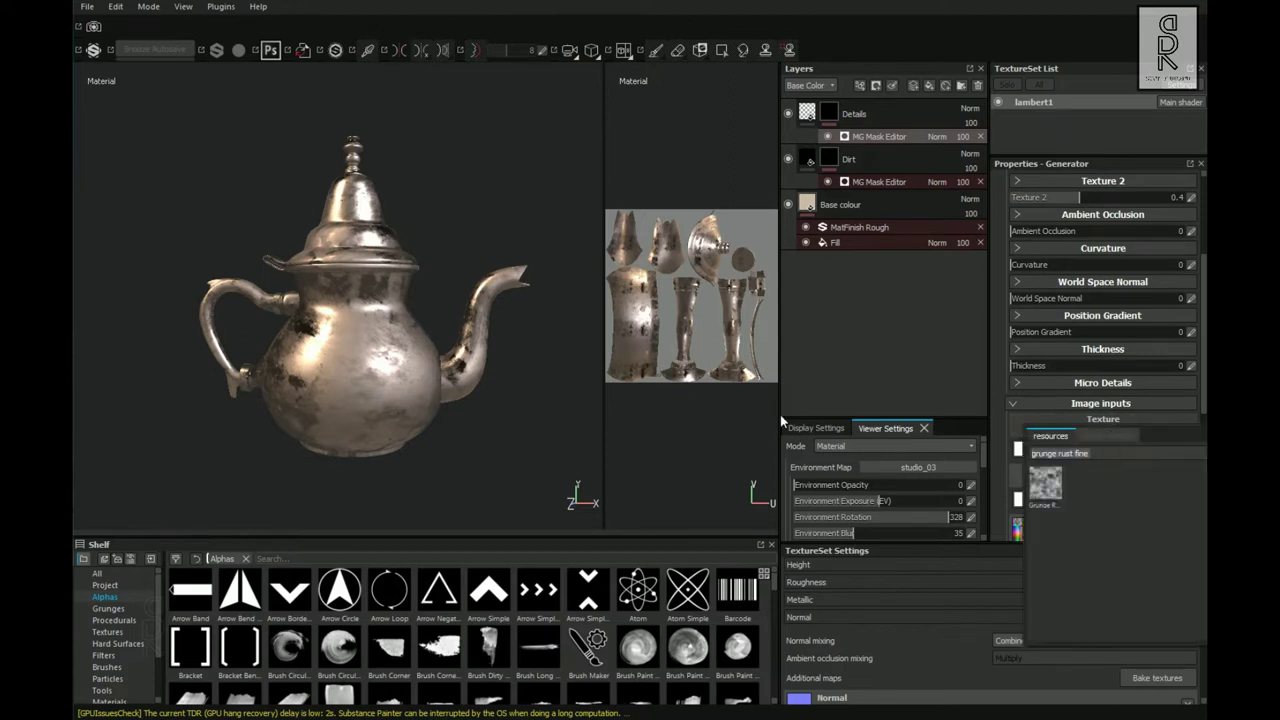
type("grunge 012")
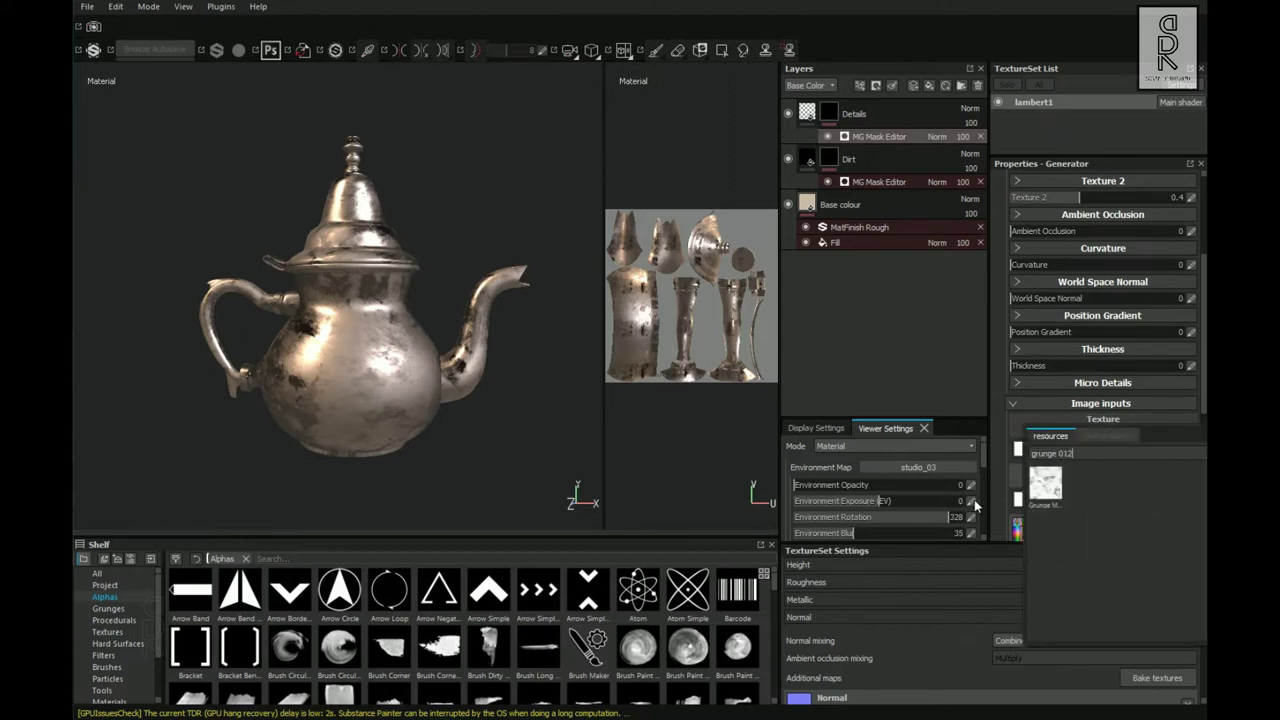
left_click(1042, 483)
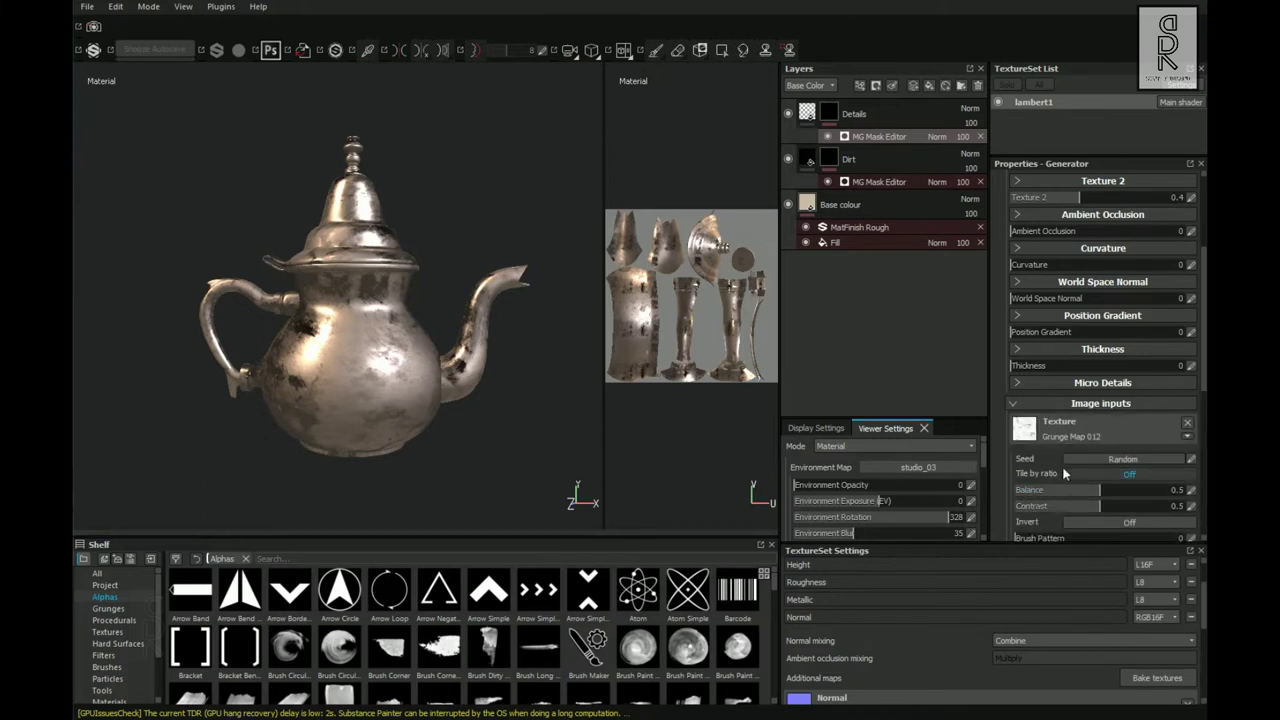
scroll(1070, 440, "down", 3)
left_click(1191, 332)
type("0.26")
key("Return")
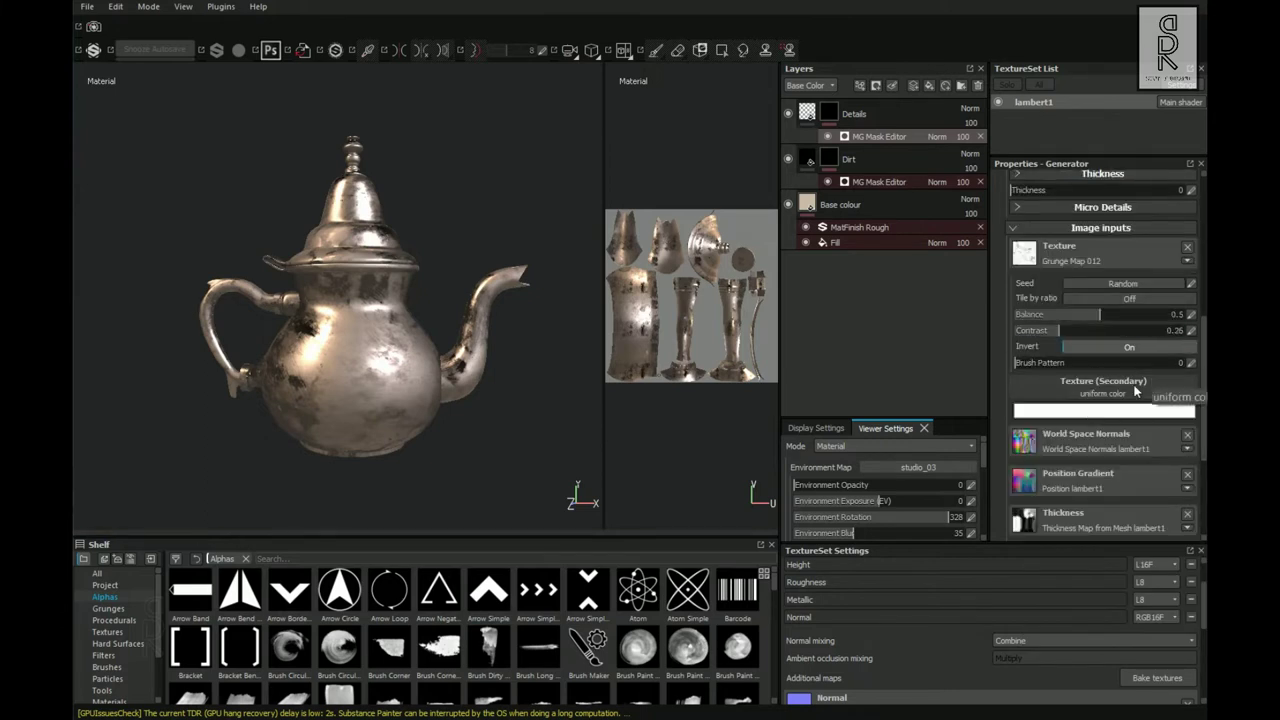
Assign Dirt Spots Dense Small as the Details generator's secondary texture with Shape 0, and check the teapot under rotated lighting.
left_click(1024, 389)
key("ctrl+a")
type("gaussian")
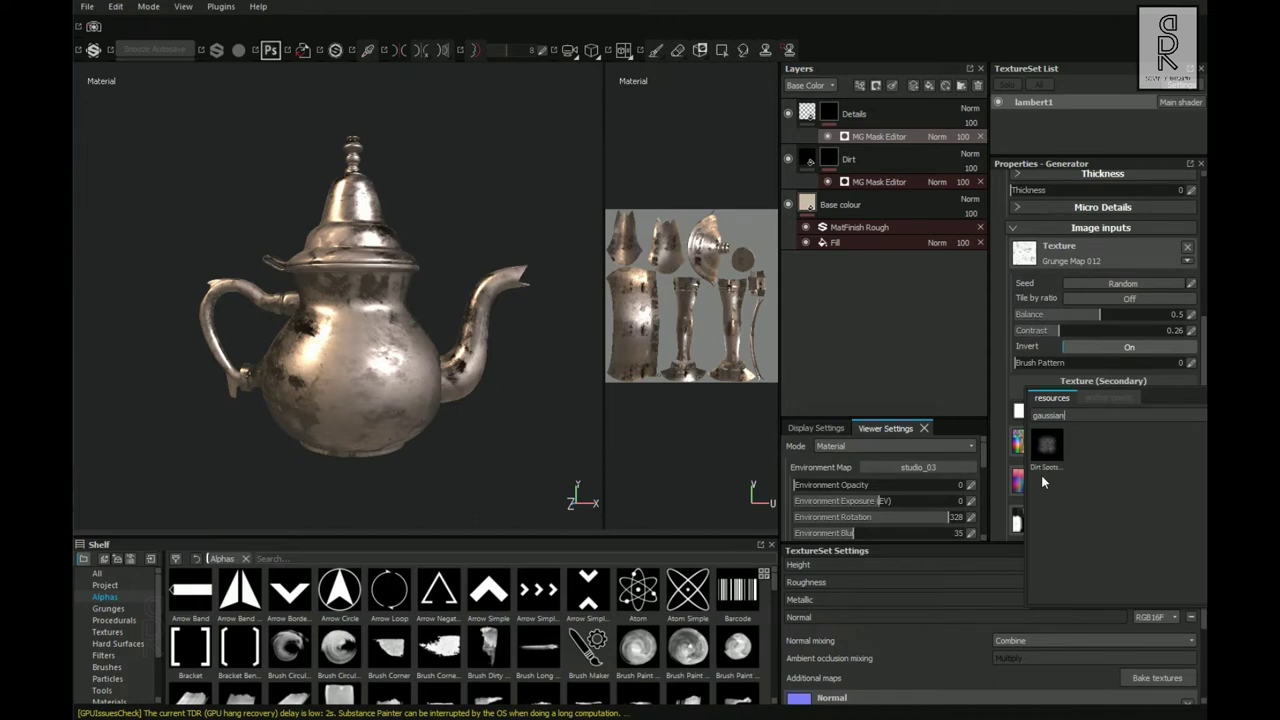
type(" spots")
left_click(1066, 440)
scroll(1103, 449, "down", 3)
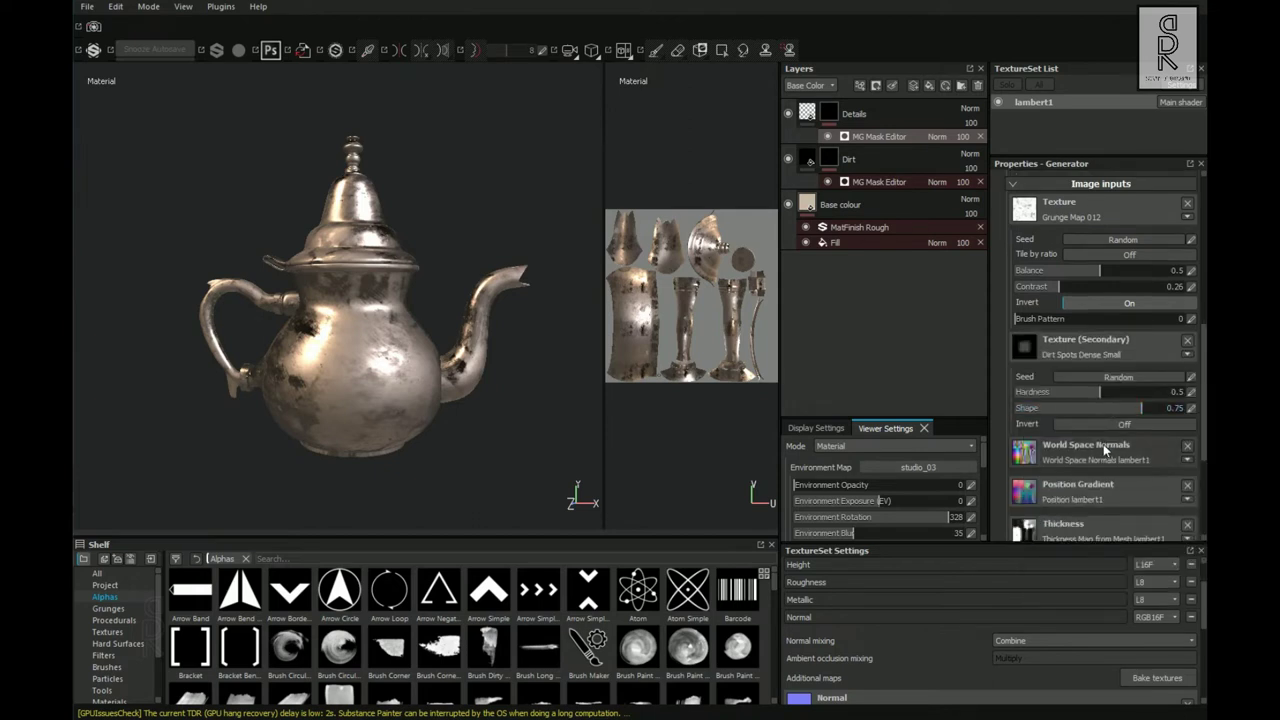
left_click_drag(1090, 320, 1016, 320)
left_click_drag(520, 346, 550, 342, "alt")
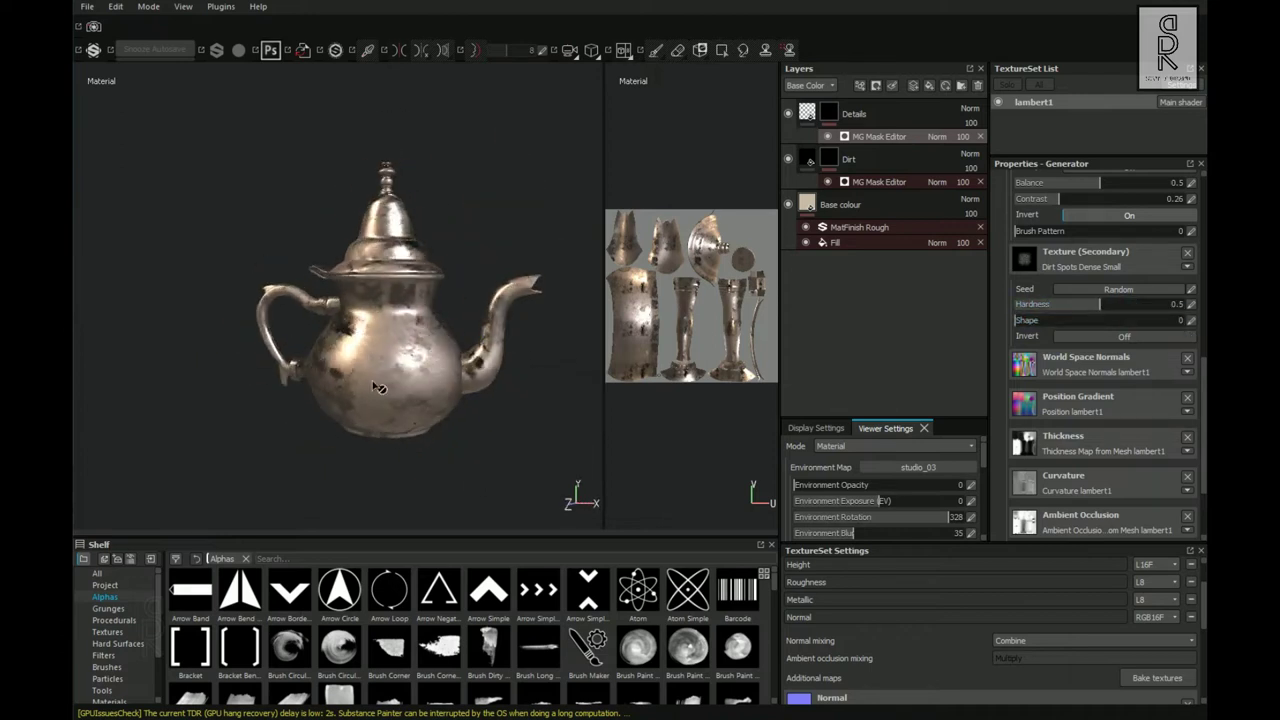
right_click_drag(550, 342, 470, 342, "shift")
left_click_drag(470, 342, 445, 338, "alt")
Add a fill layer named damages above Details, with UV scale 3 and its normal channel disabled.
left_click(888, 111)
key("1")
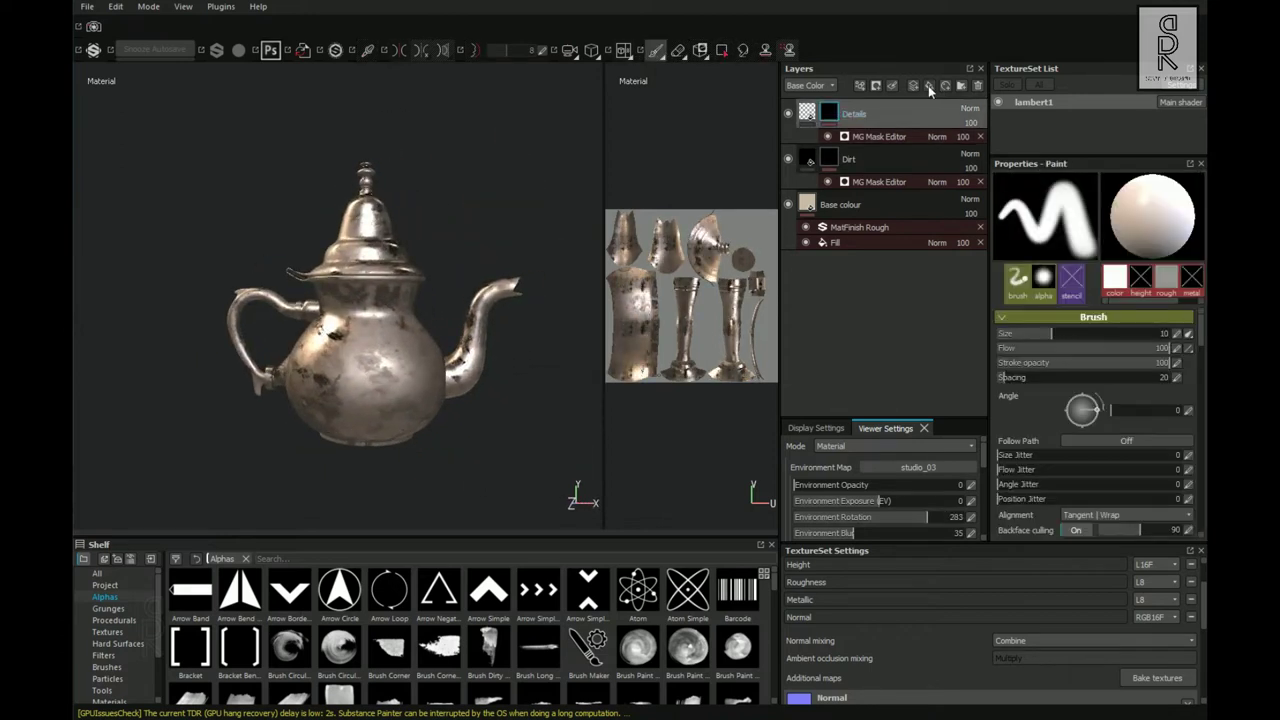
left_click(904, 279)
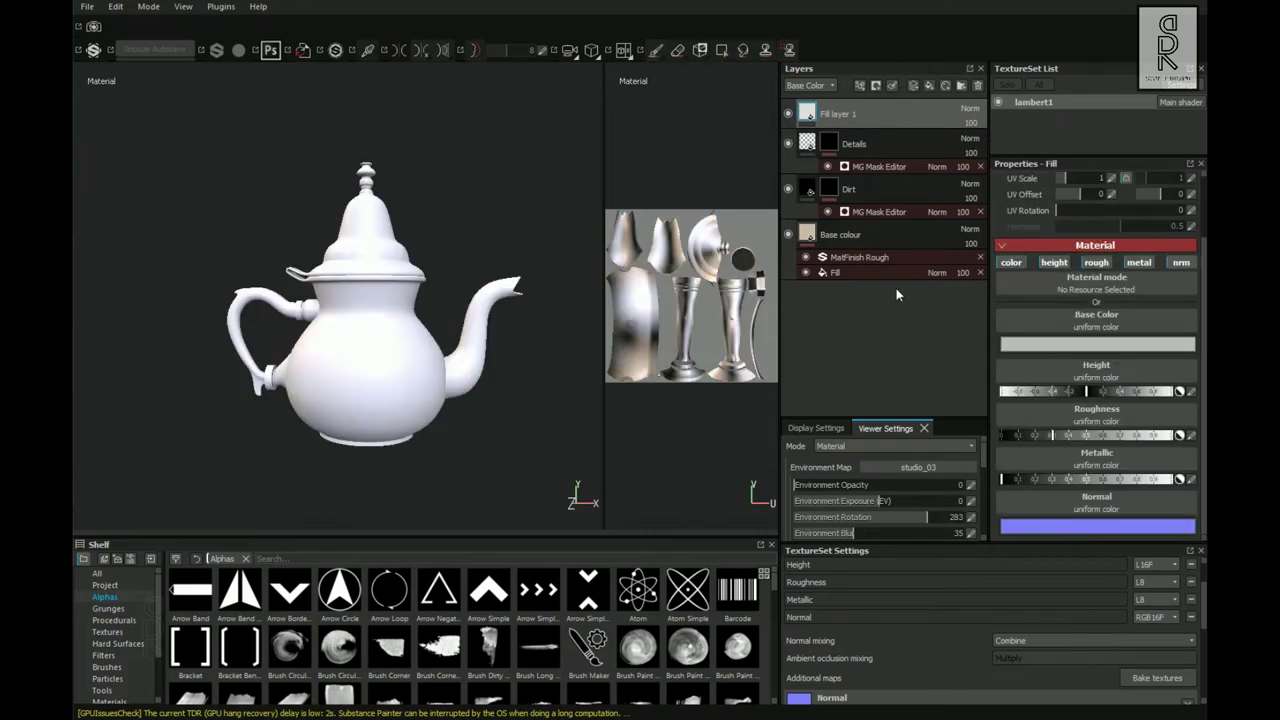
double_click(865, 114)
type("damages")
key("Return")
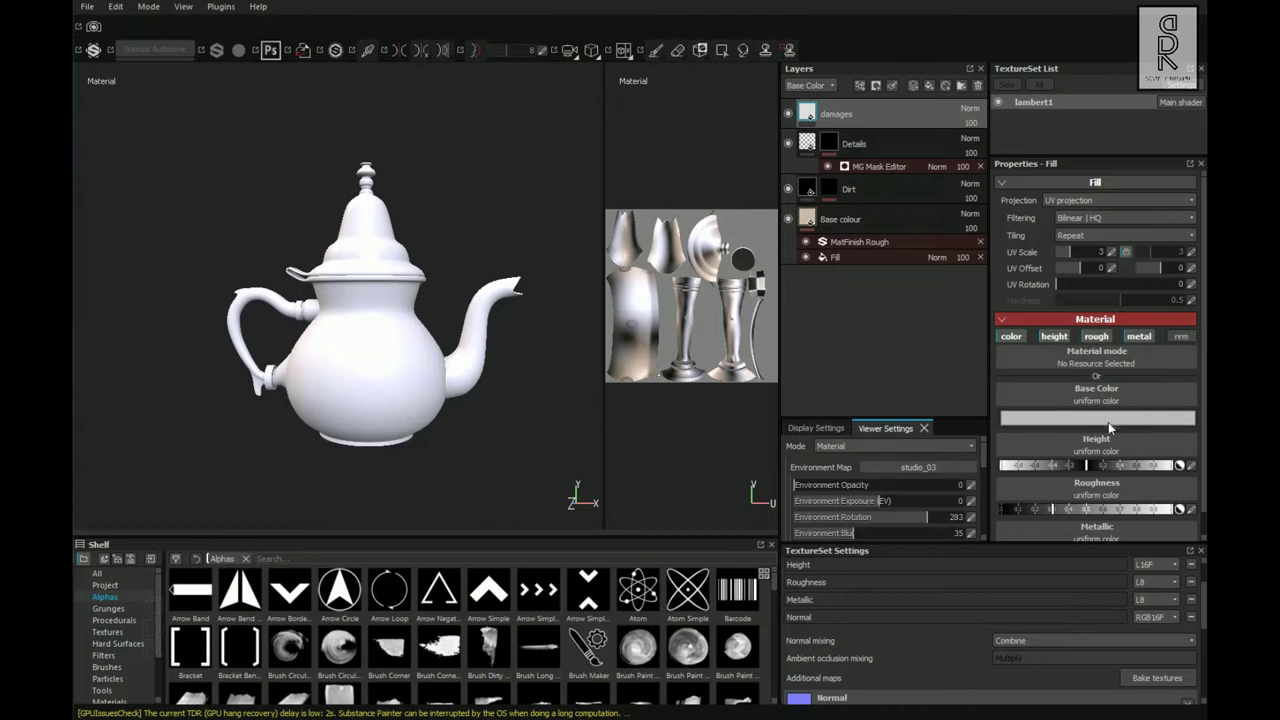
Set the damages layer's base color to RGB 0.319, 0.209, 0.117.
left_click(1013, 417)
type("0.319")
key("Tab")
type("0.209")
key("Tab")
type("0.122")
key("Return")
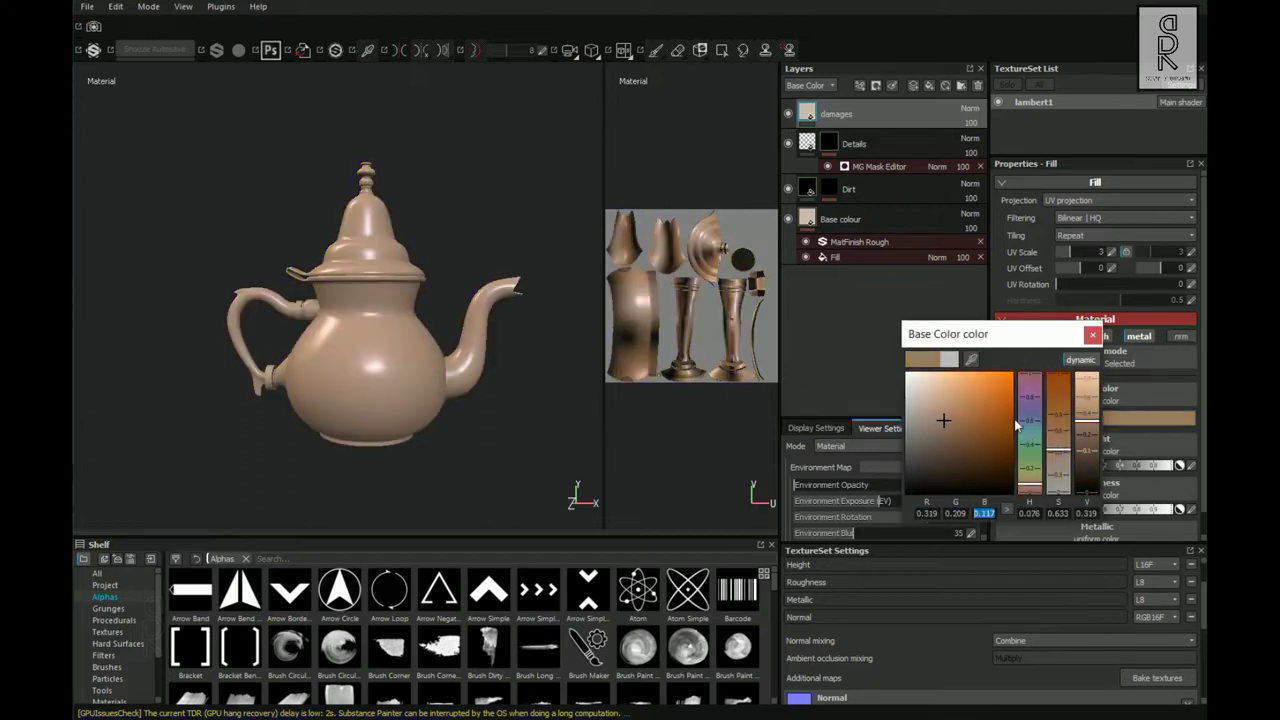
left_click(1093, 337)
Lower the damages layer's height slightly, set its roughness to about 0.2 and its metallic value to 1.
left_click(1169, 467)
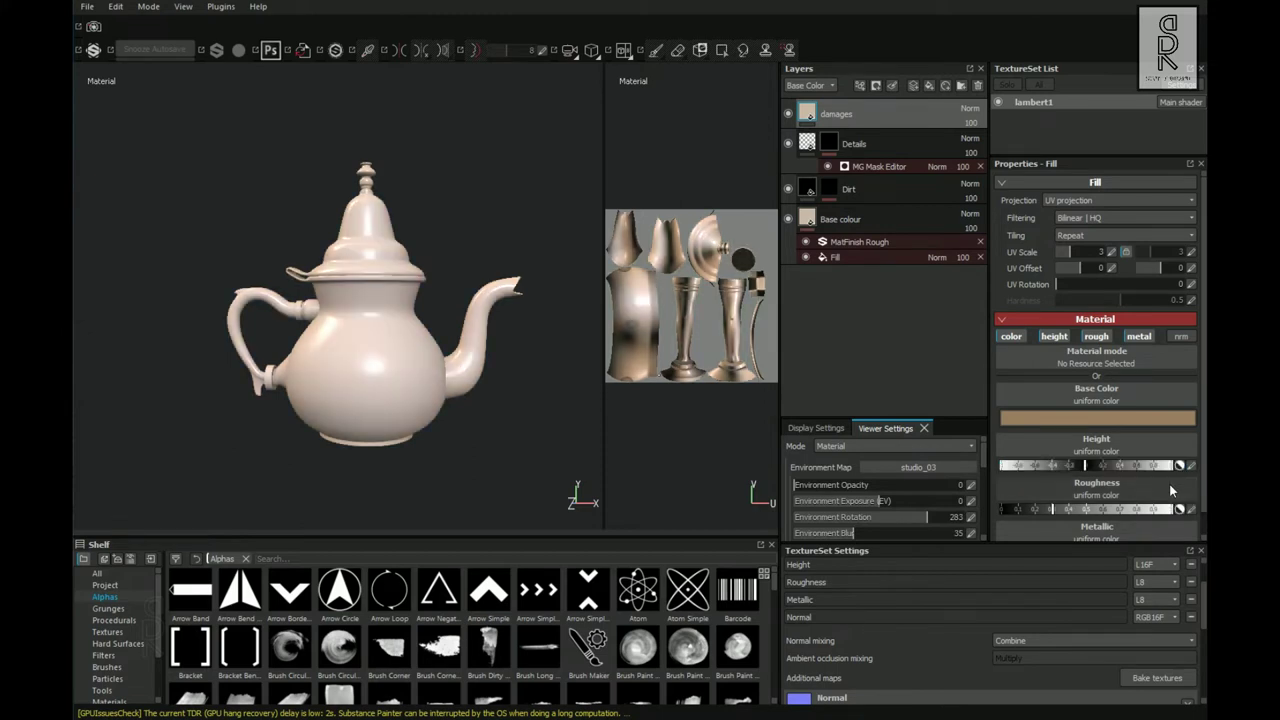
left_click(1191, 509)
left_click(1193, 510)
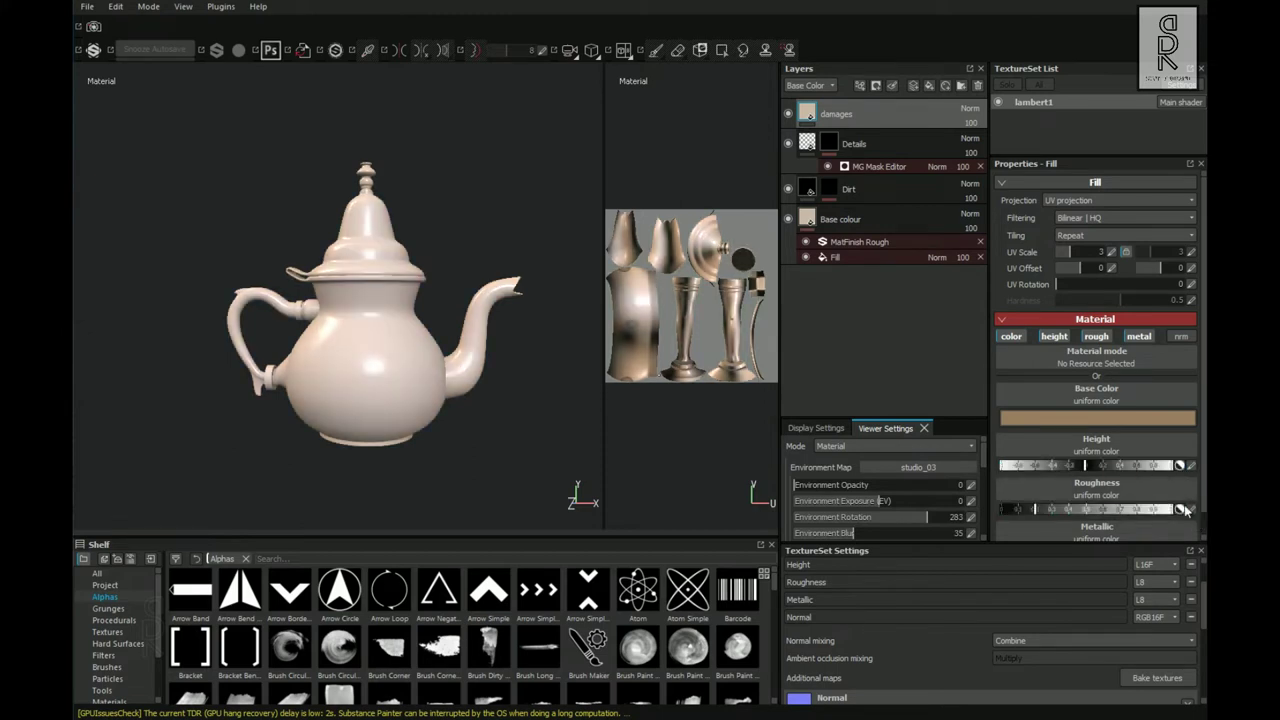
scroll(1190, 518, "down", 1)
left_click(1191, 531)
type("1")
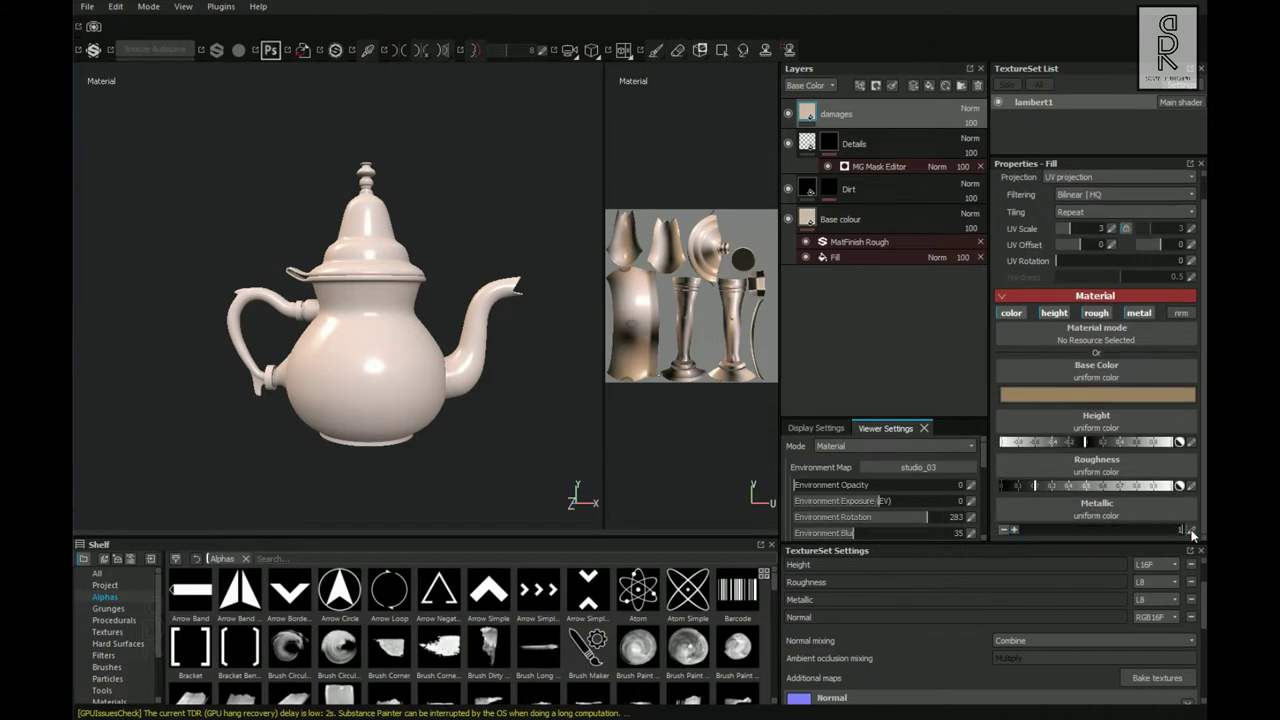
left_click(1191, 531)
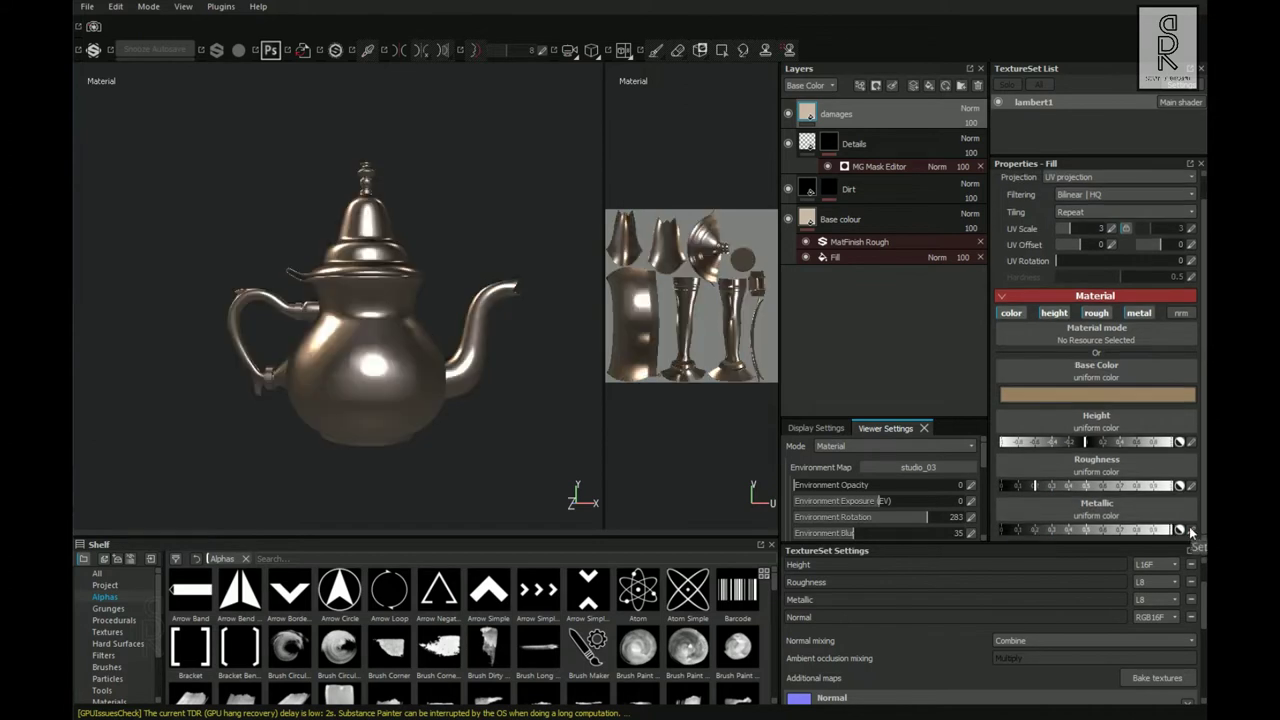
Add a black mask to the damages layer and drive it with an MG Mask Editor generator.
right_click(838, 113)
left_click(895, 130)
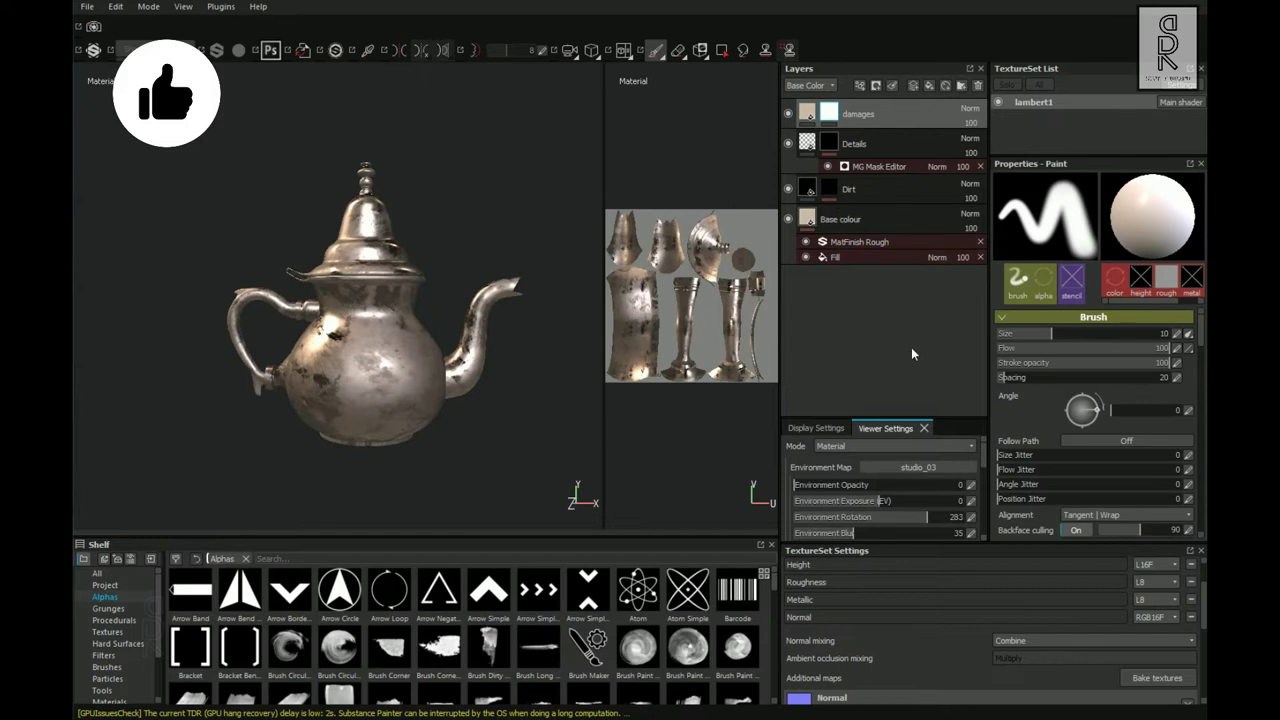
right_click(837, 122)
left_click(876, 463)
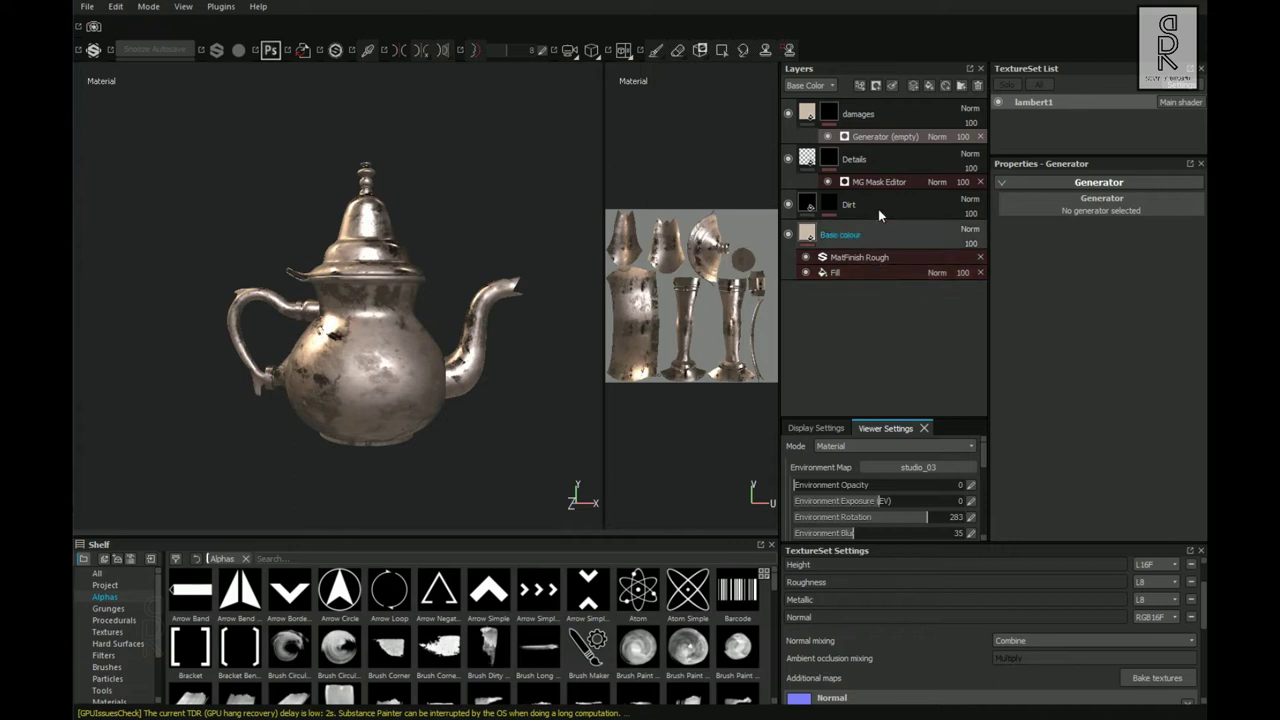
left_click(1011, 212)
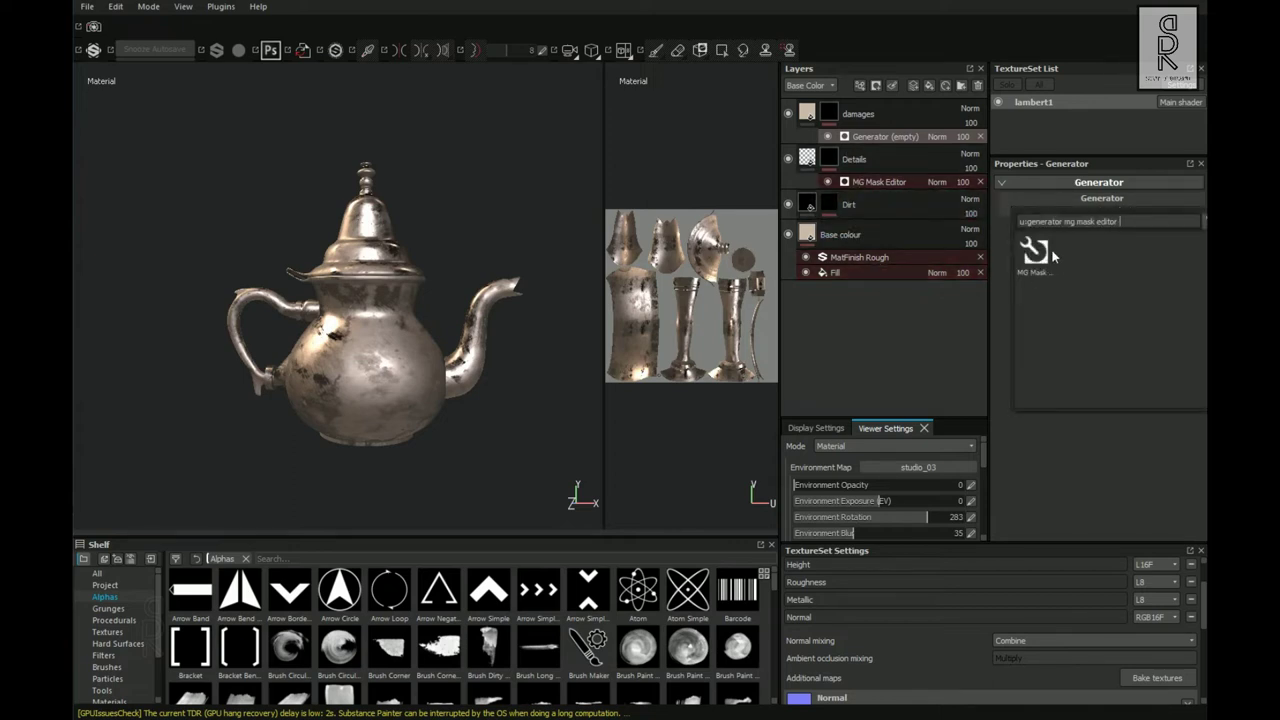
left_click(1033, 250)
Set the damages mask generator's global balance to 0.63, global contrast to 0.5 and Texture 2 to 1.
left_click(1191, 307)
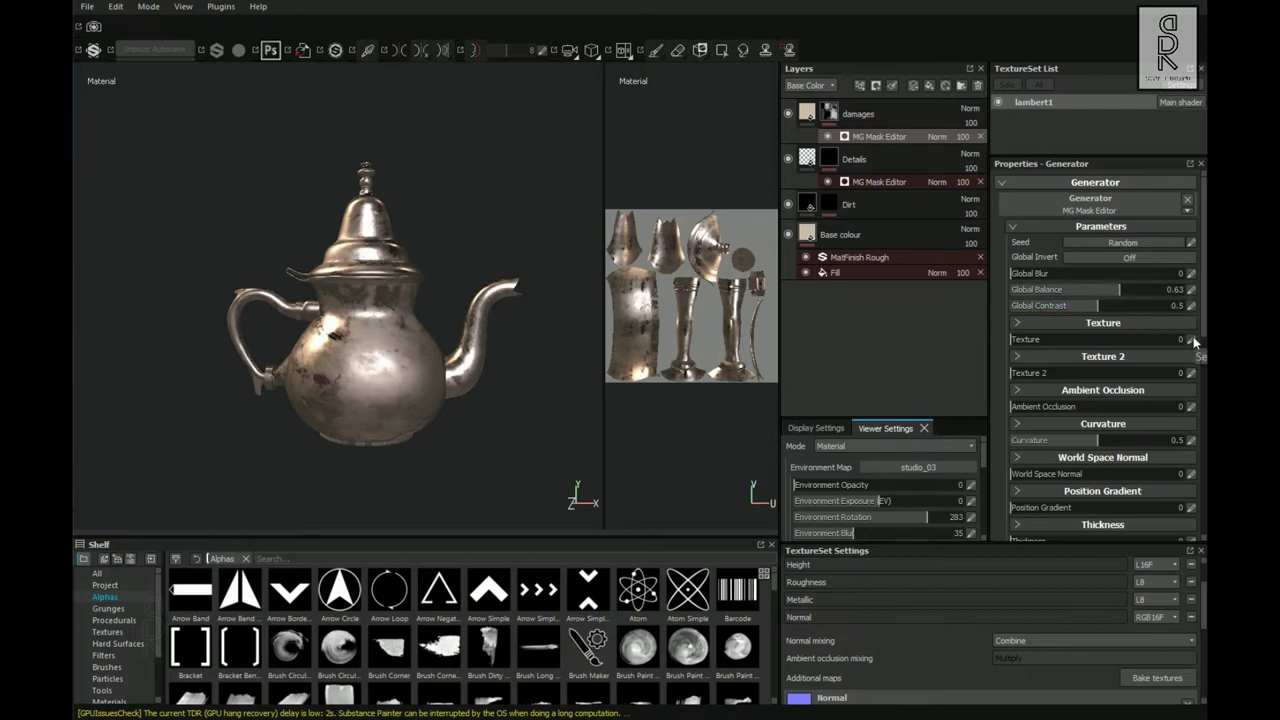
left_click(1190, 374)
scroll(1194, 449, "down", 4)
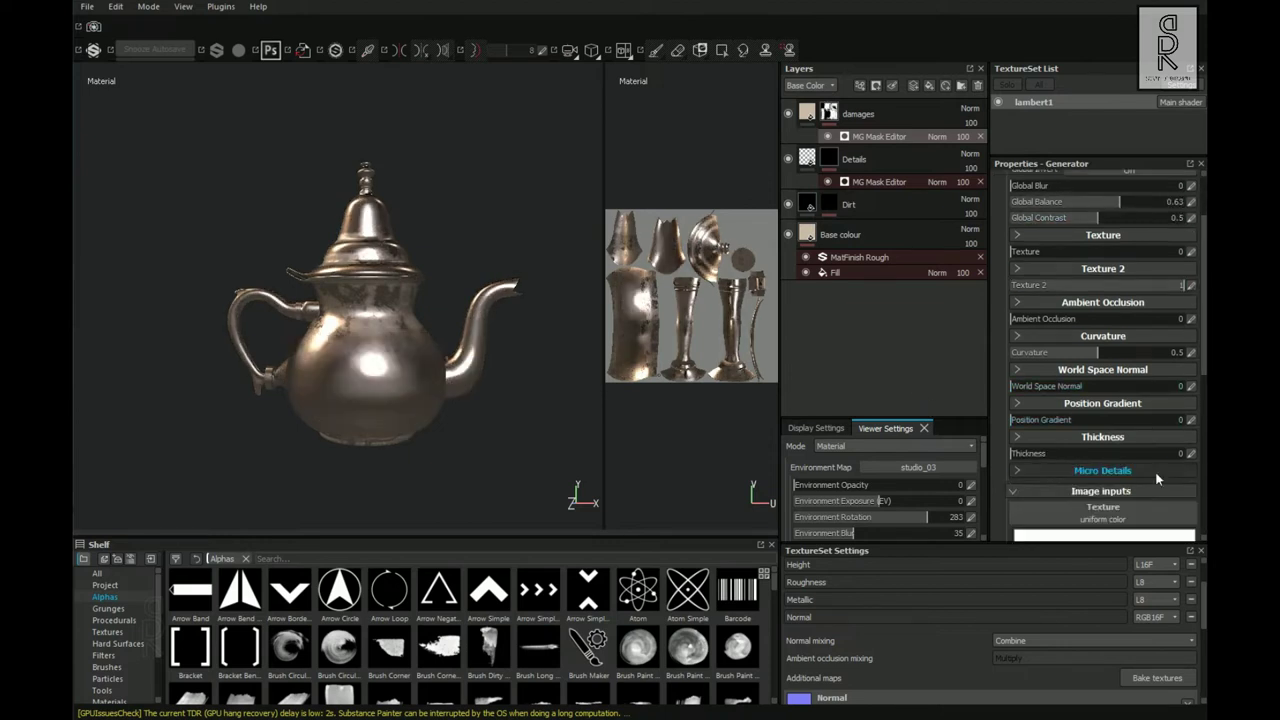
Assign Grunge Map 009 as the secondary texture of the damages mask generator.
left_click(1018, 485)
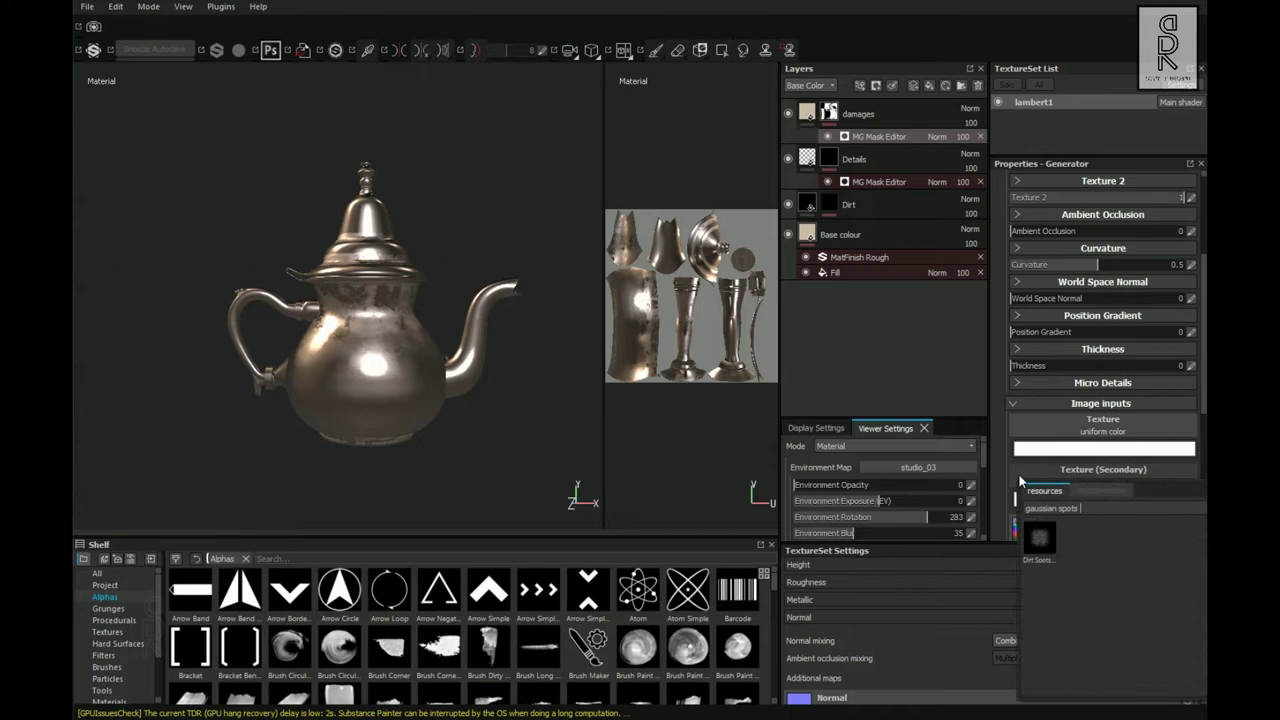
type("grunge 009")
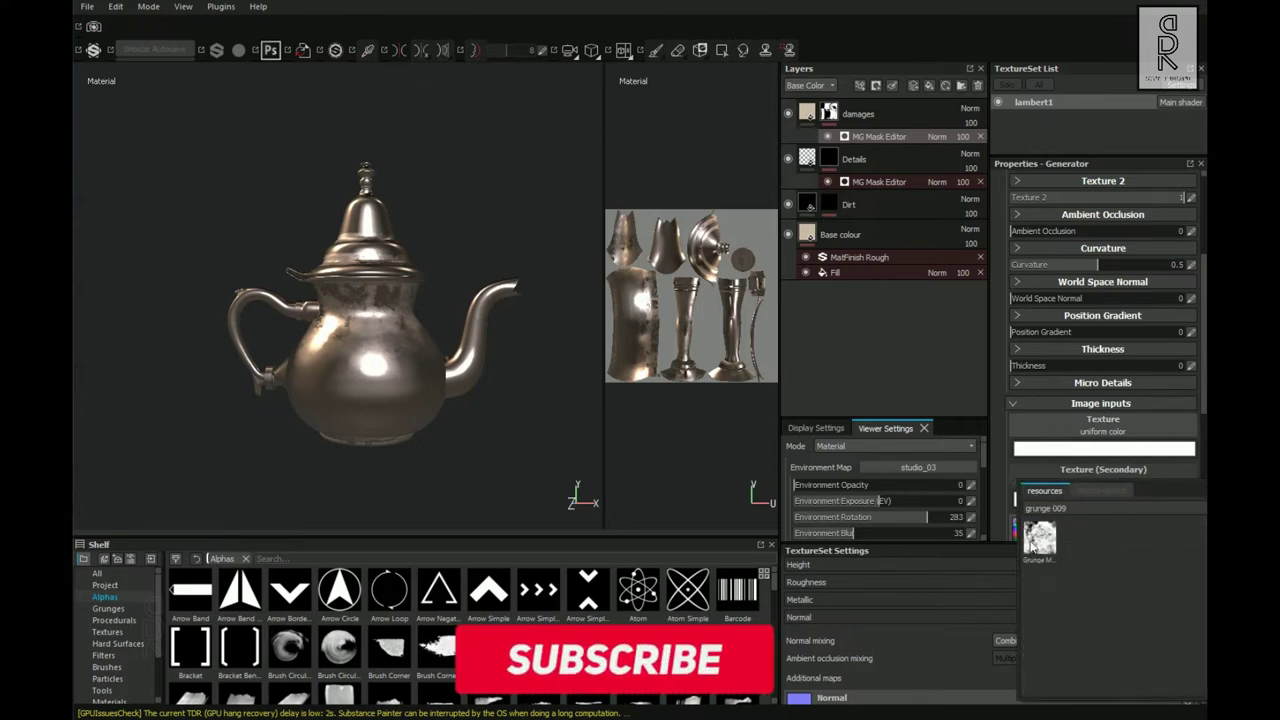
left_click(1039, 540)
Invert the Grunge Map 009 texture and set its balance to 0.6 and contrast to 1.
scroll(1078, 475, "down", 1)
scroll(1078, 475, "down", 2)
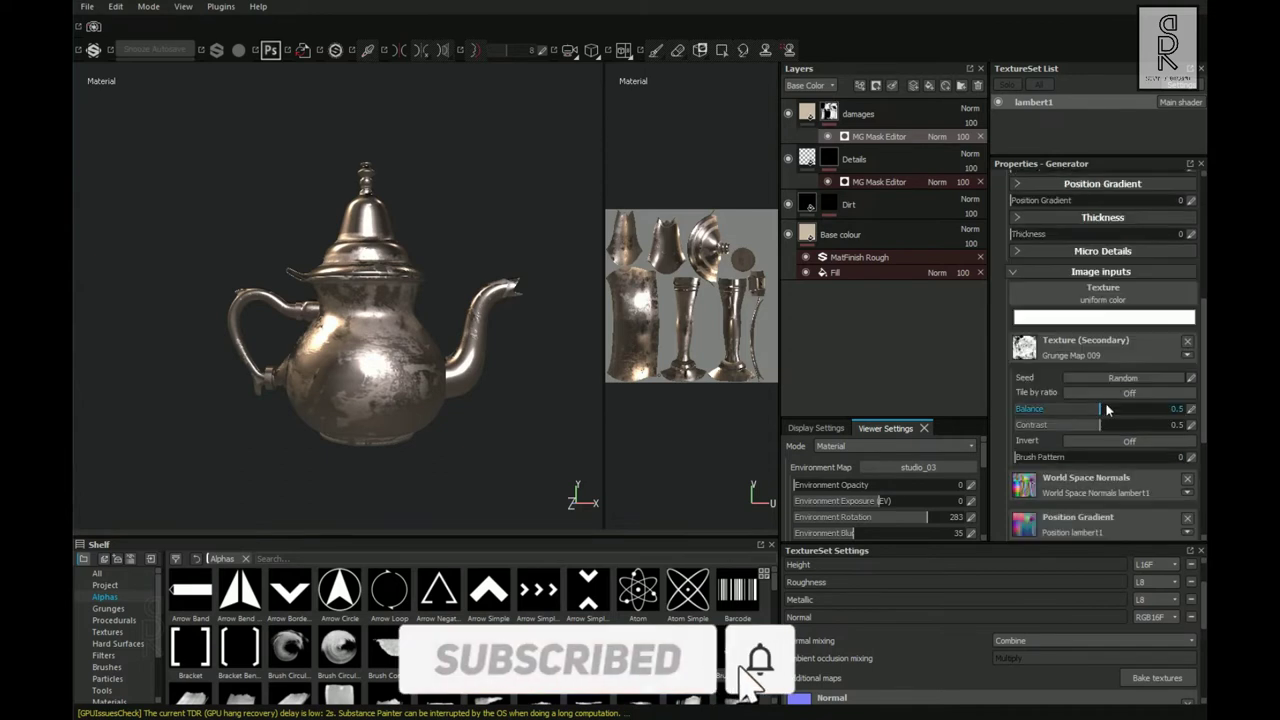
left_click(1129, 441)
left_click(1191, 410)
type("0.6")
key("Return")
left_click(1191, 426)
type("1")
key("Return")
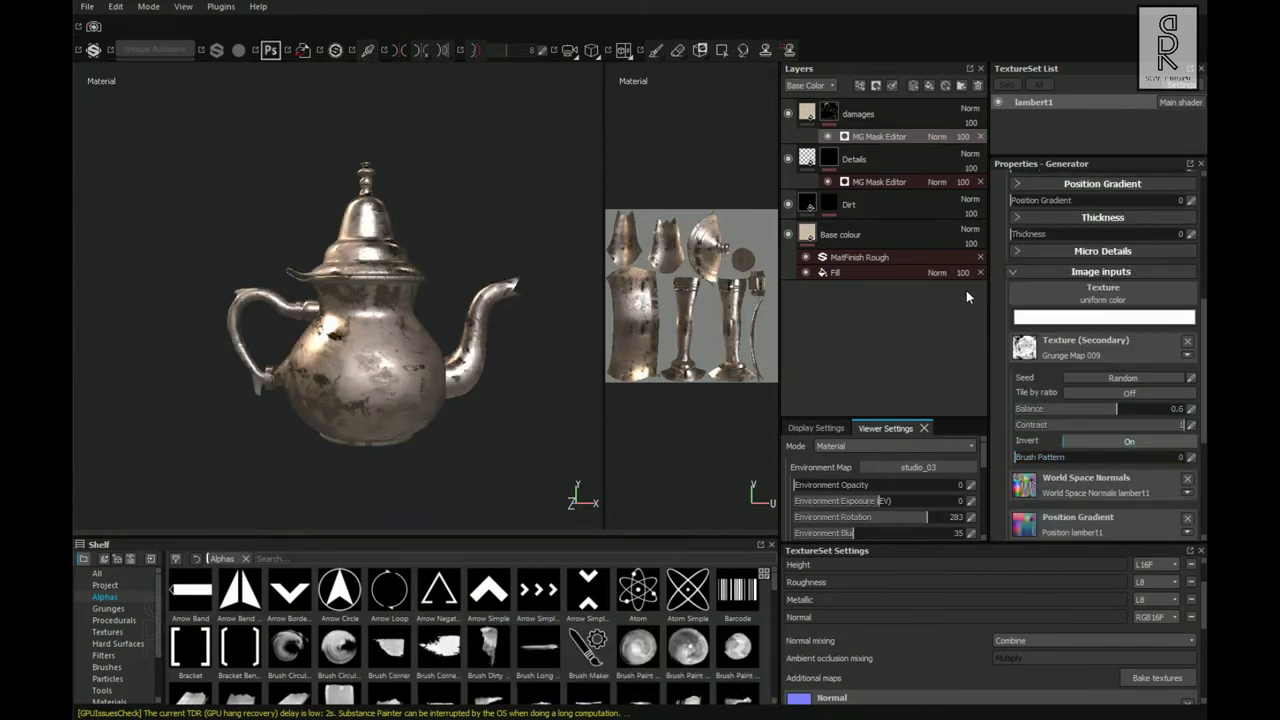
Change the damages mask generator's blend mode to Linear dodge (Add) and inspect the teapot from another angle.
left_click(943, 161)
left_click(942, 138)
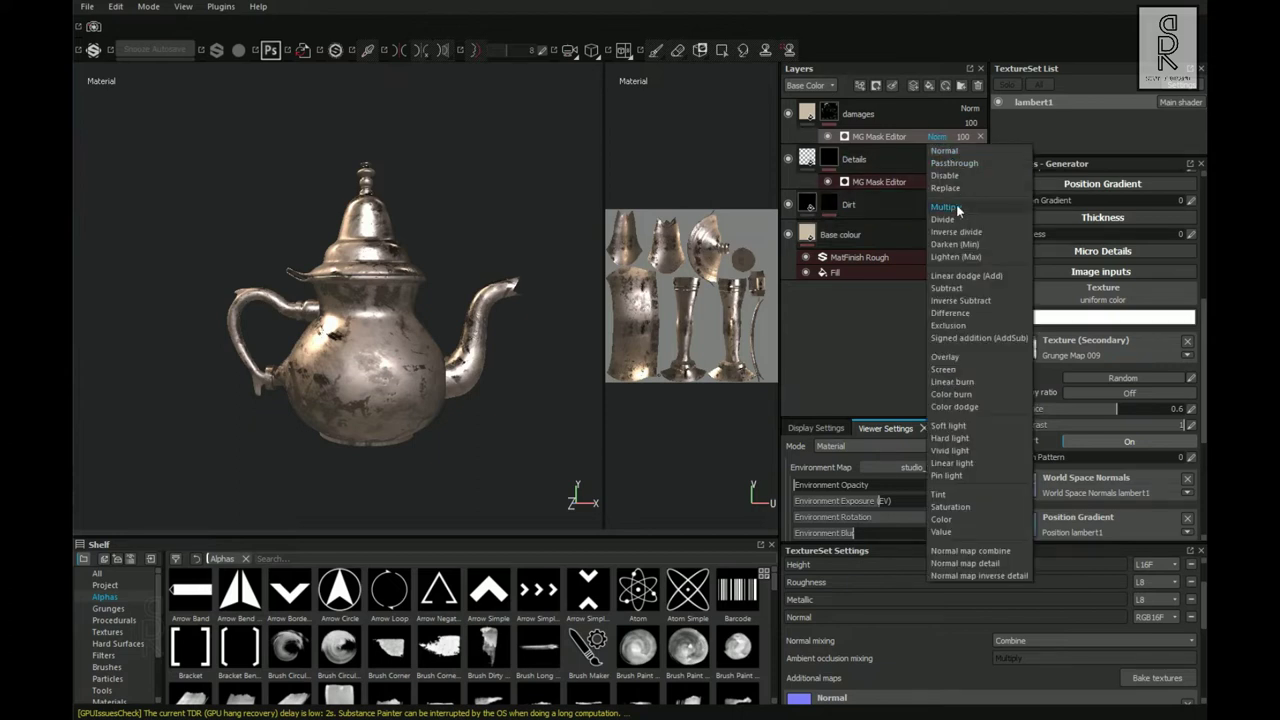
left_click(973, 277)
left_click_drag(500, 440, 430, 452, "alt")
Add a new paint layer above the damages layer and name it Sharpen.
left_click(952, 122)
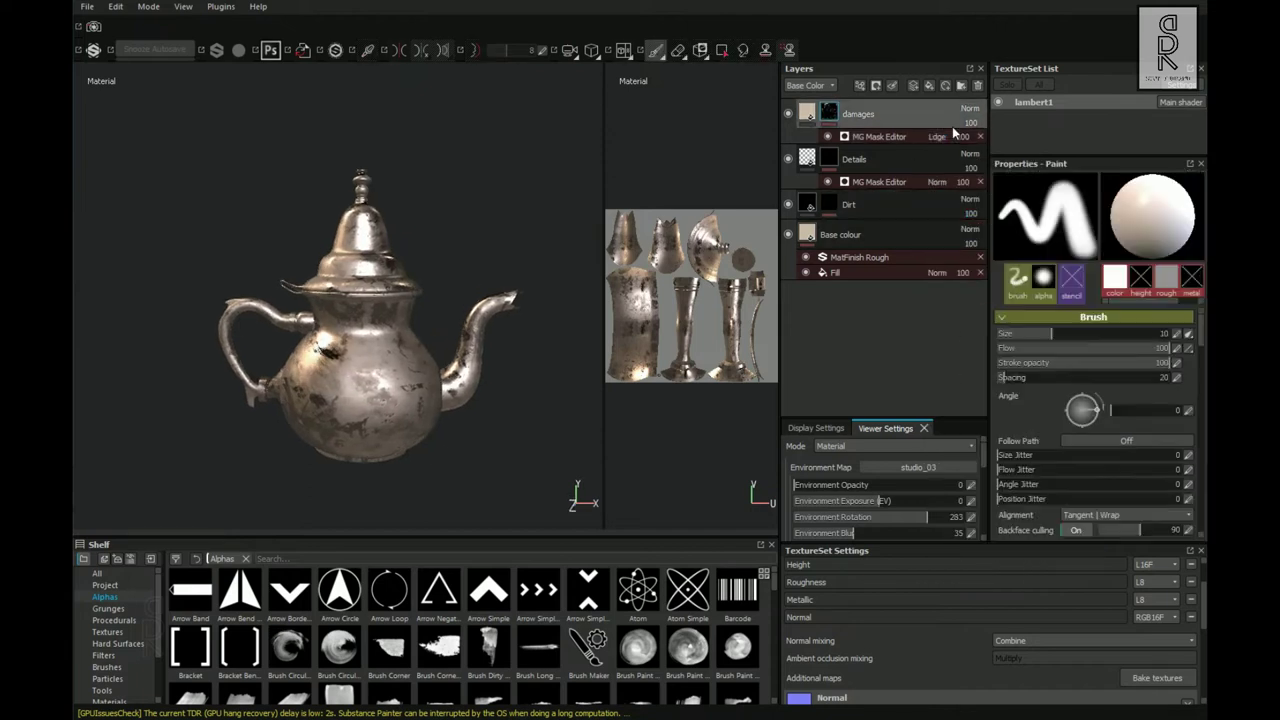
left_click(911, 84)
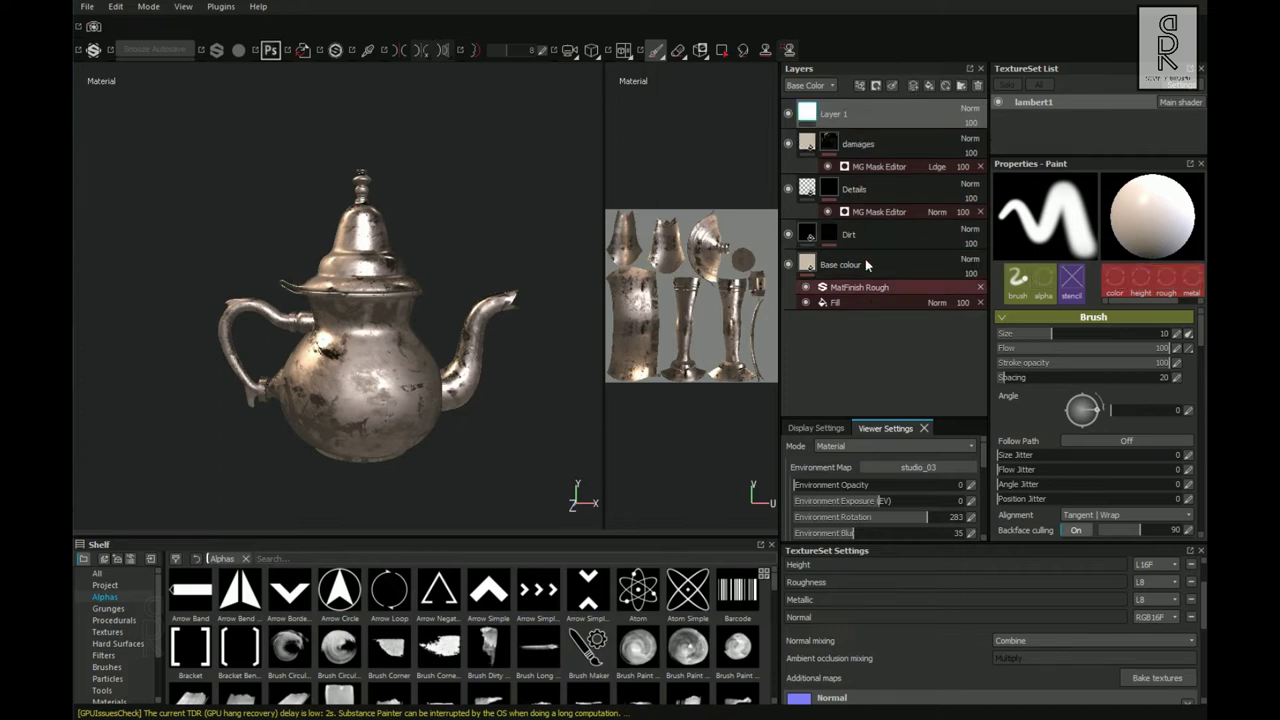
double_click(838, 112)
type("Sharp")
key("Return")
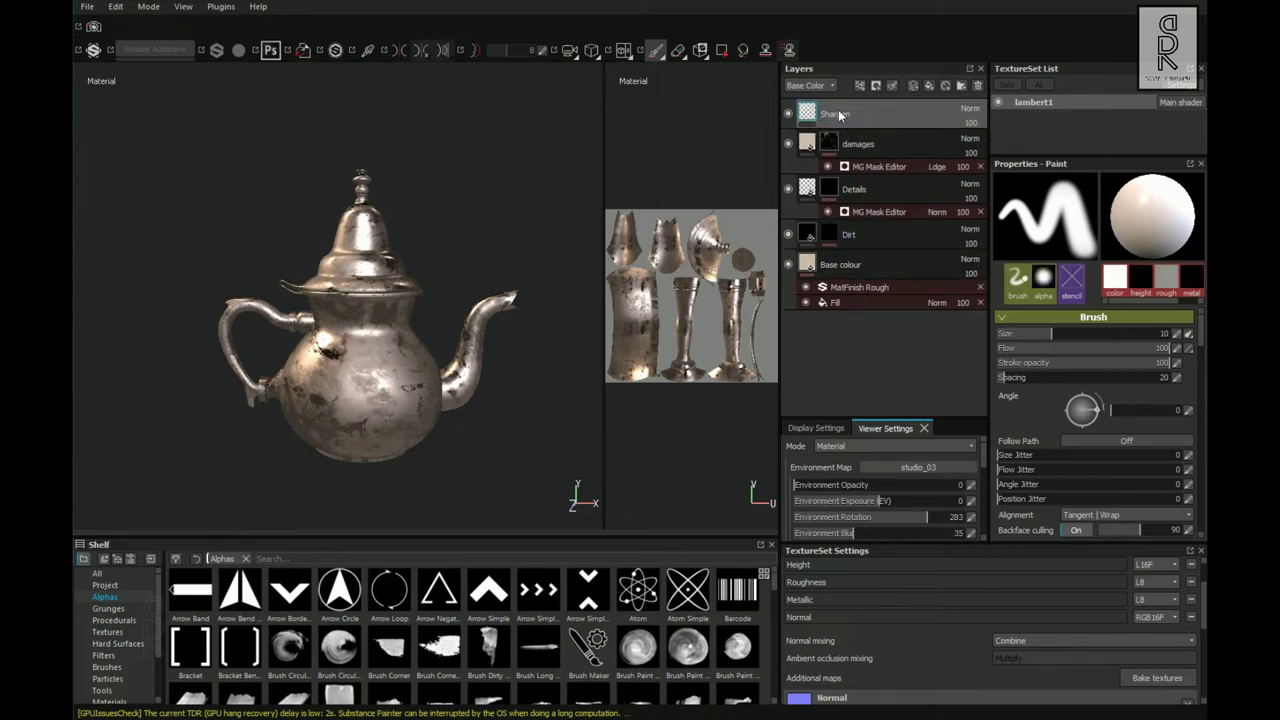
Add a Sharpen filter to the Sharpen layer and set its sharpen intensity to 0.5.
right_click(838, 114)
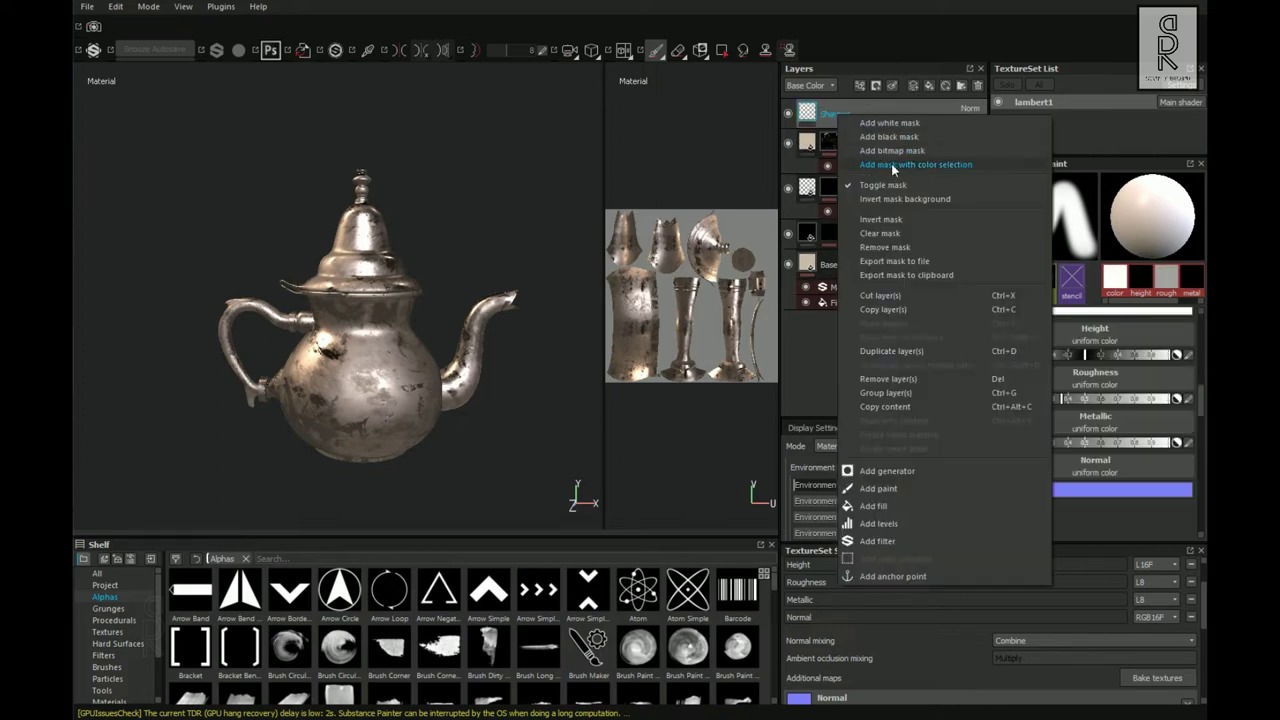
left_click(880, 540)
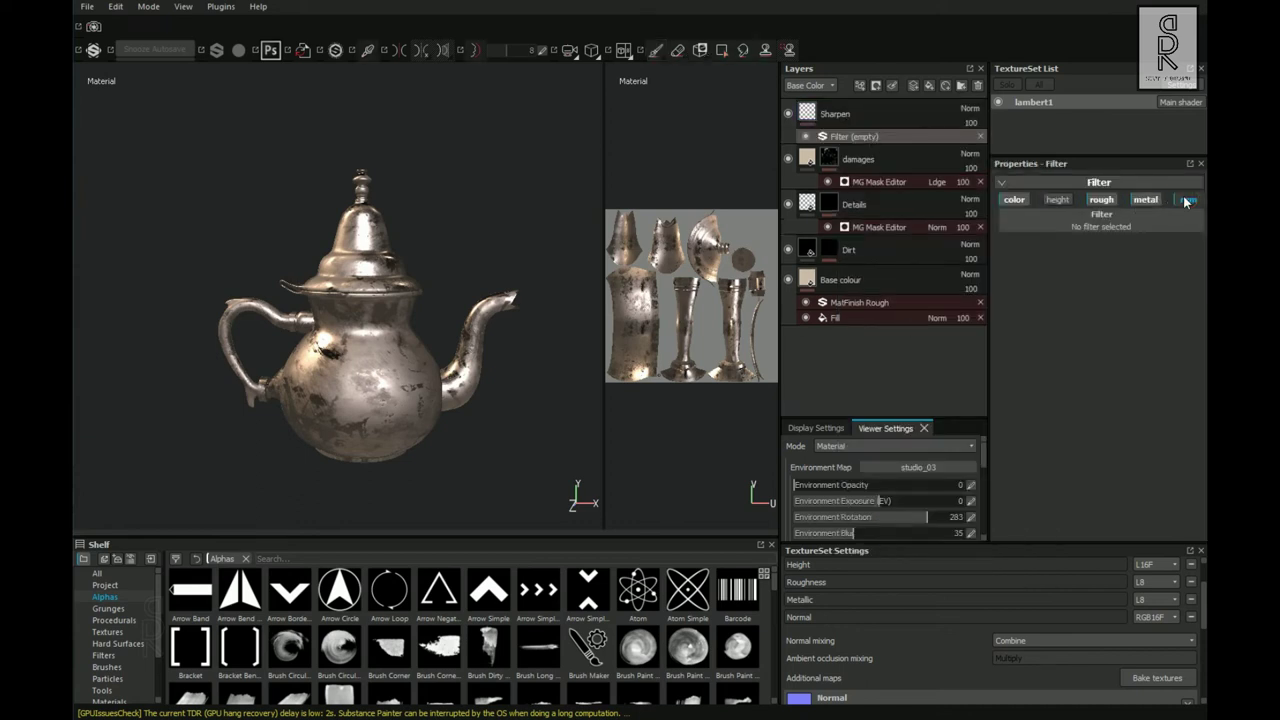
left_click(1008, 226)
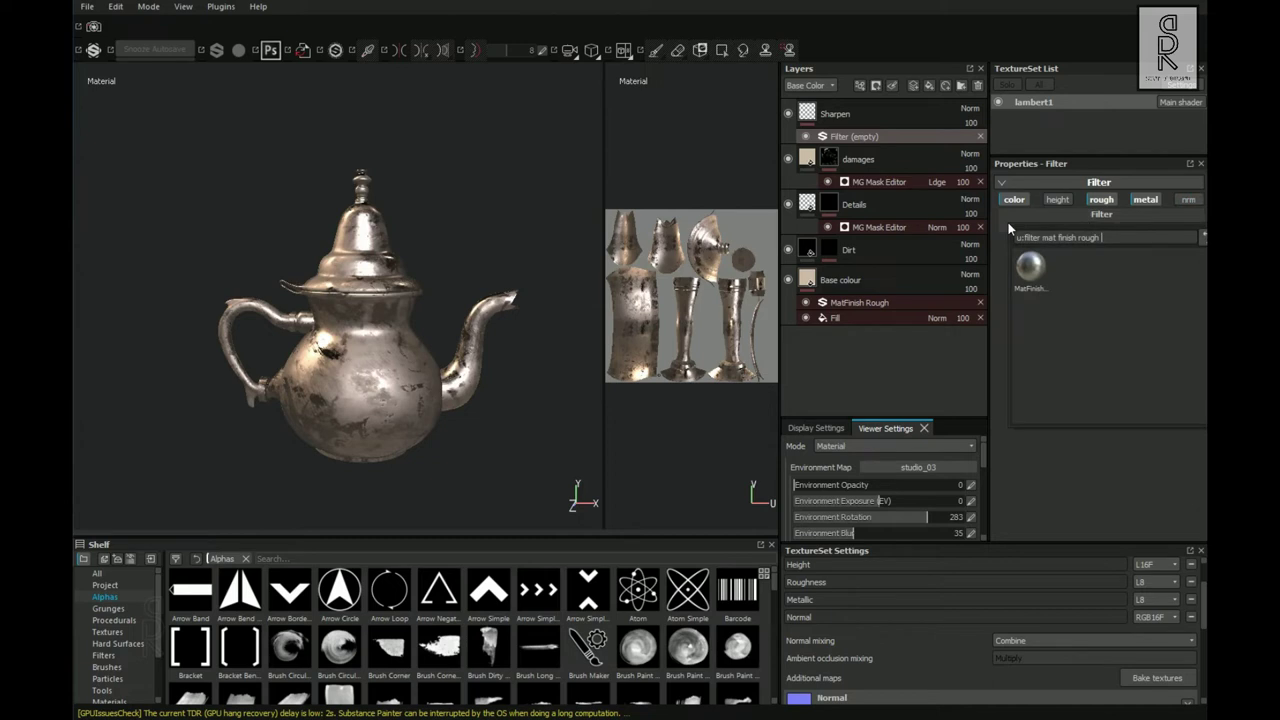
key("ctrl+a")
type("sharpen")
left_click(1030, 266)
left_click(1197, 259)
type("0.5")
key("Return")
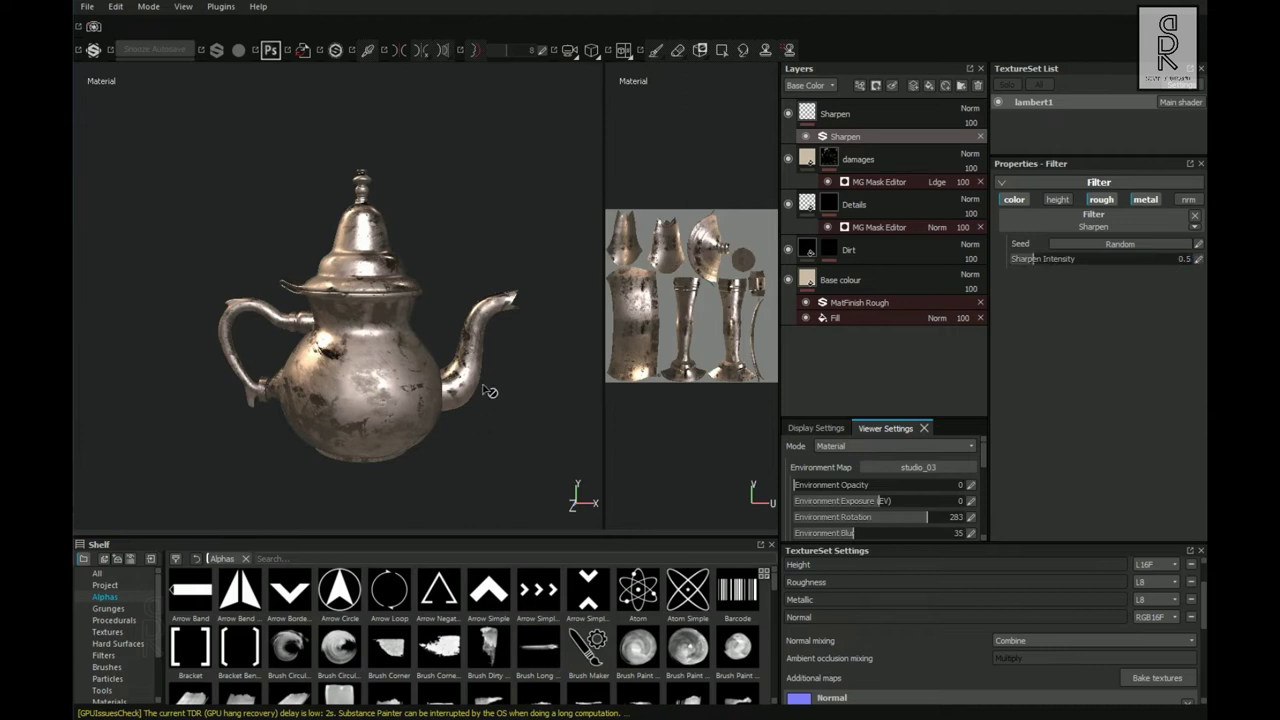
Change the Sharpen layer's blend mode to Passthrough.
left_click_drag(371, 292, 342, 294, "alt")
scroll(371, 292, "up", 1)
right_click_drag(342, 380, 375, 388, "shift")
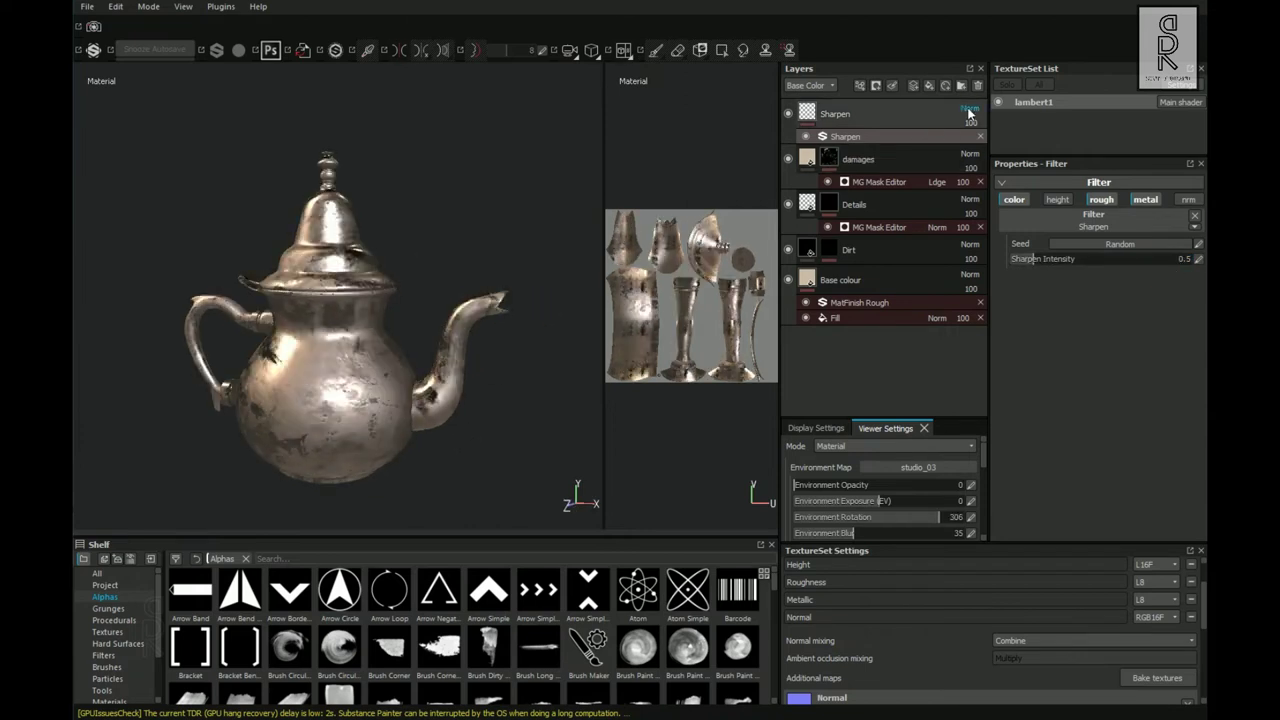
left_click(969, 109)
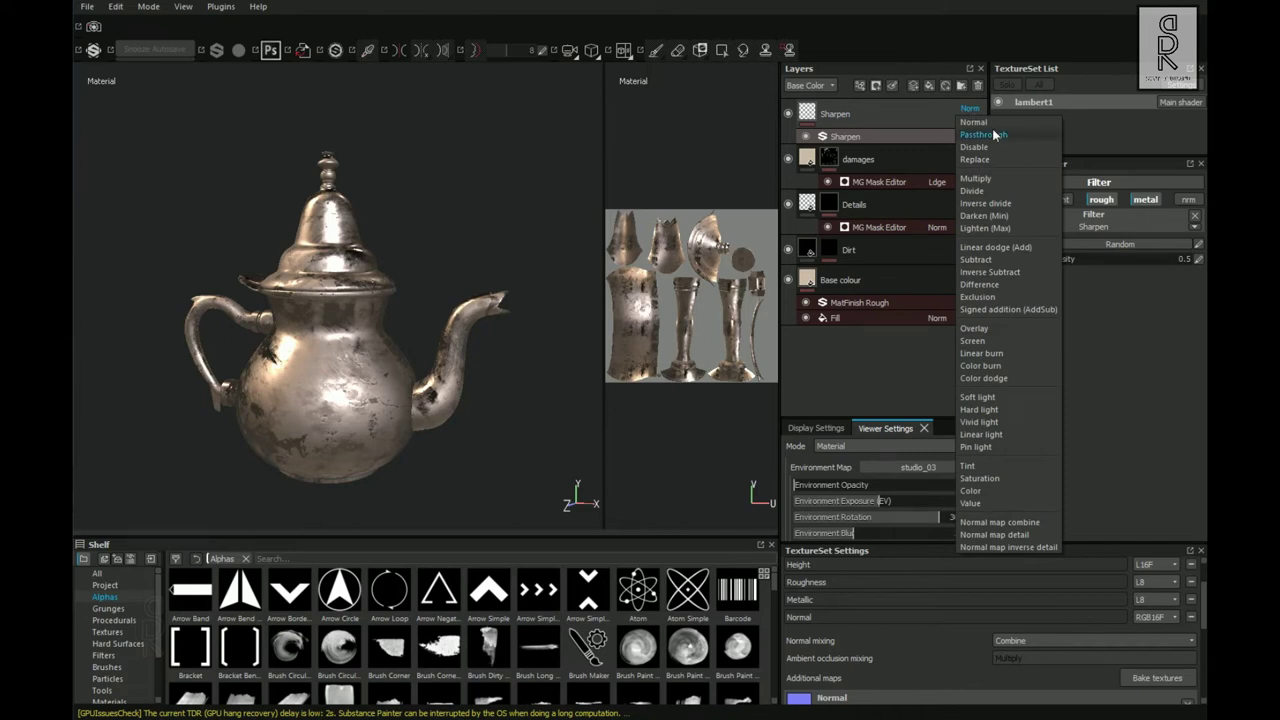
left_click(984, 134)
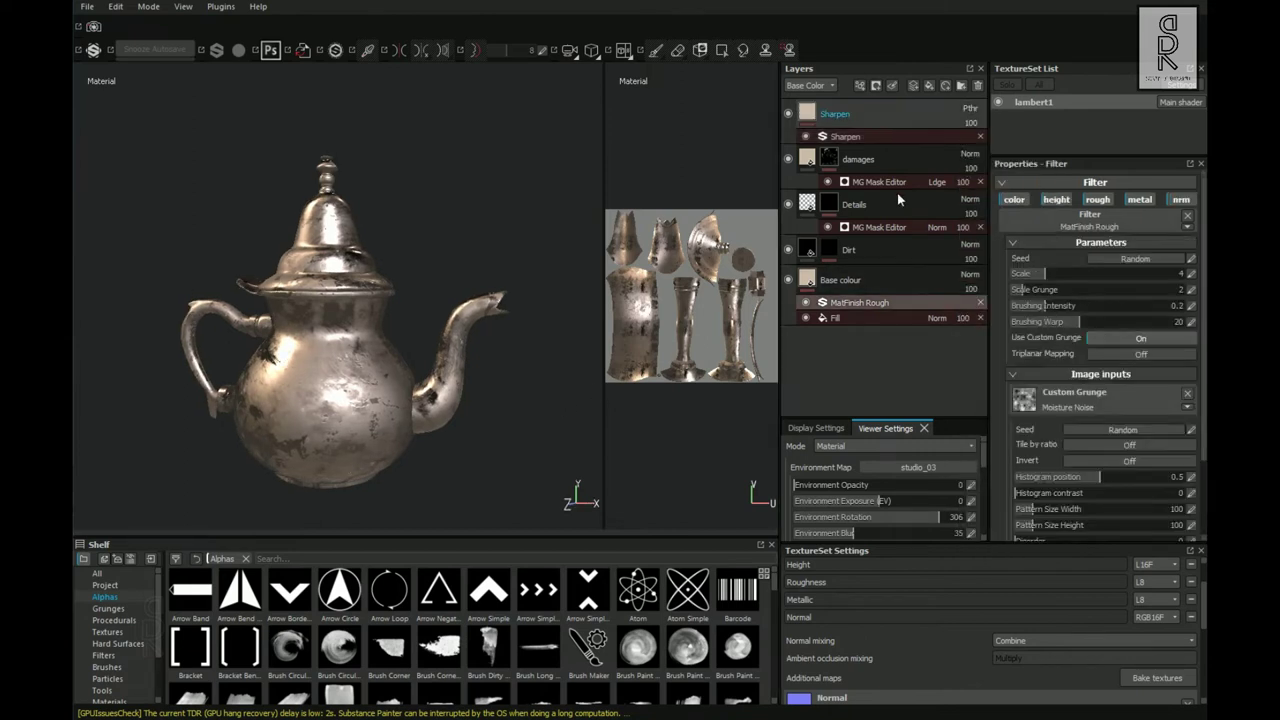
key("1")
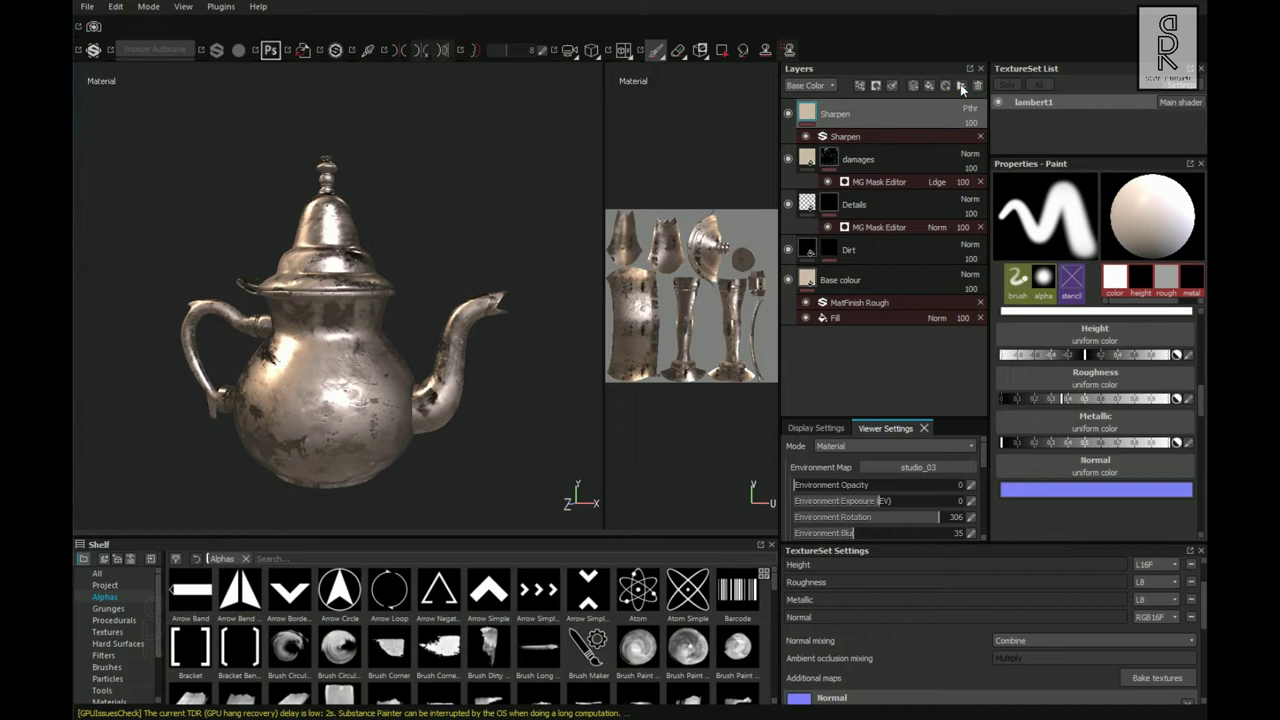
Move all layers from Sharpen to Base colour into a new folder and name it Main material.
left_click(962, 88)
left_click(860, 150)
left_click(880, 310, "shift")
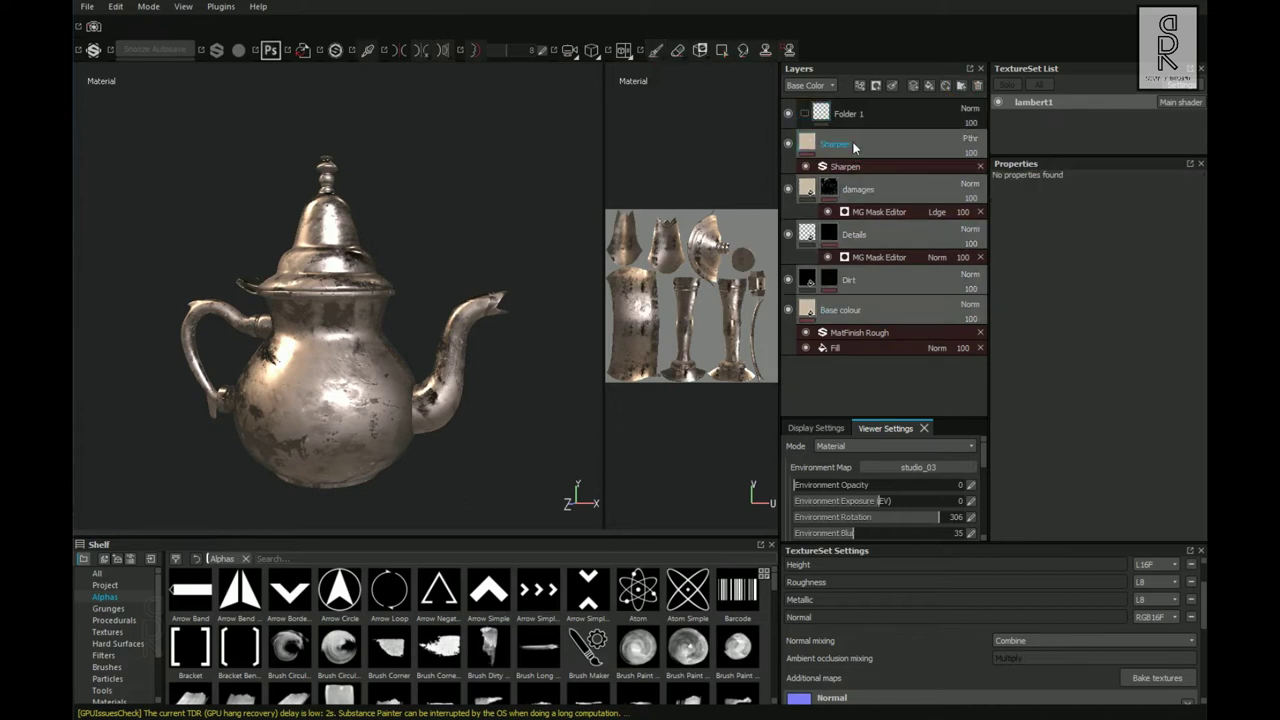
left_click_drag(853, 132, 852, 114)
left_click(804, 113)
double_click(845, 113)
type("Main material")
key("Return")
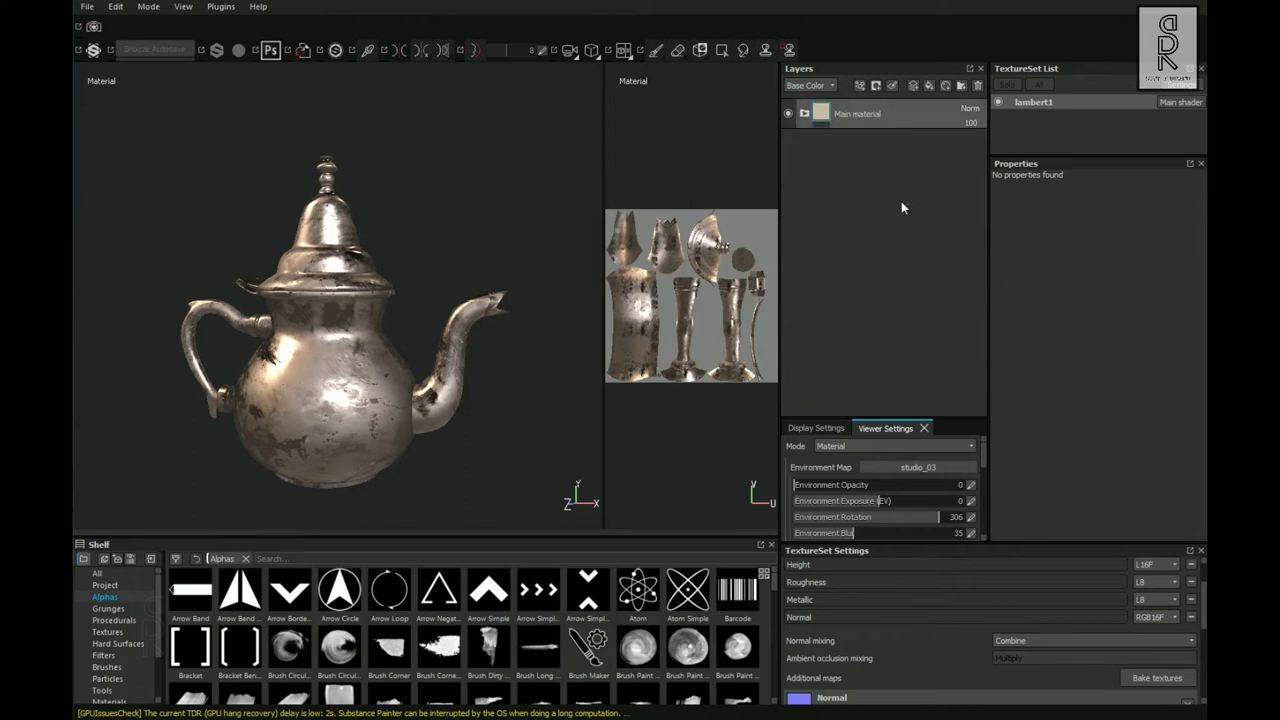
Inspect the layers inside the Main material folder, switching the base colour's Fill effect off and back on.
left_click(804, 113)
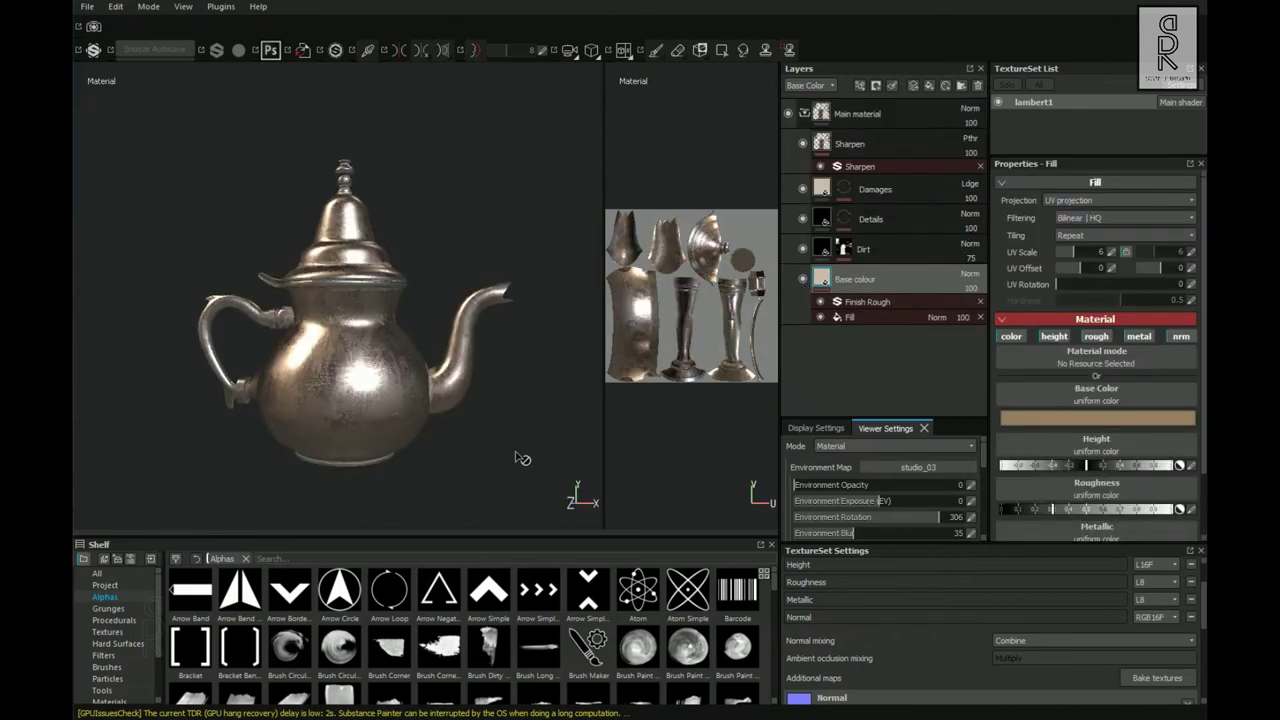
left_click(820, 317)
left_click(820, 317)
left_click_drag(480, 378, 433, 423, "alt")
Duplicate the Main material folder and rename the copy Main material Body.
left_click(804, 113)
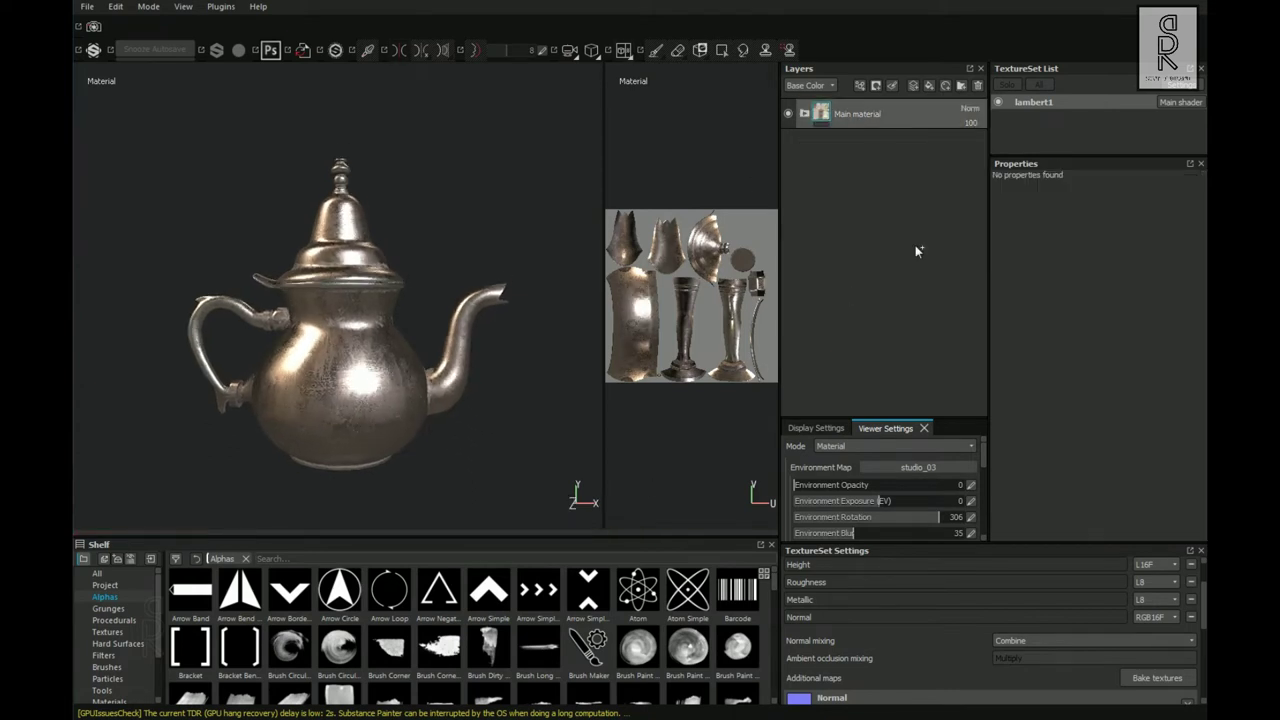
key("ctrl+d")
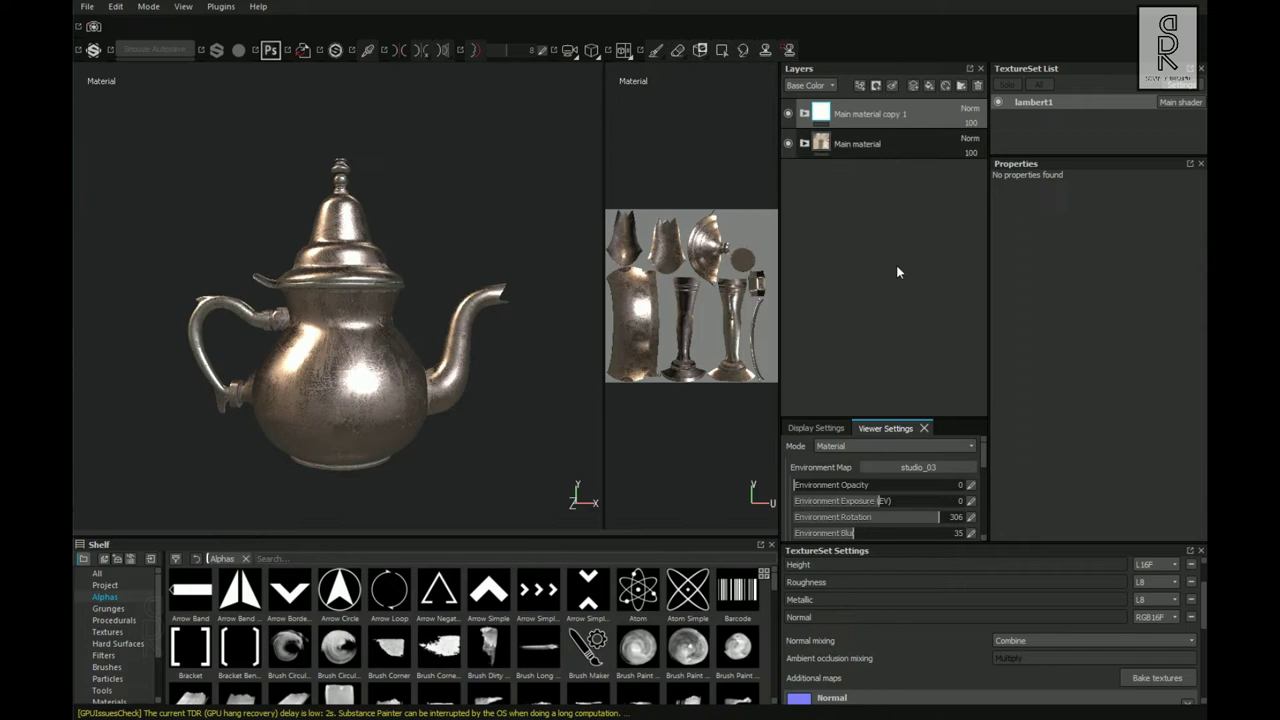
double_click(915, 115)
left_click(921, 122)
key("Return")
type("Body")
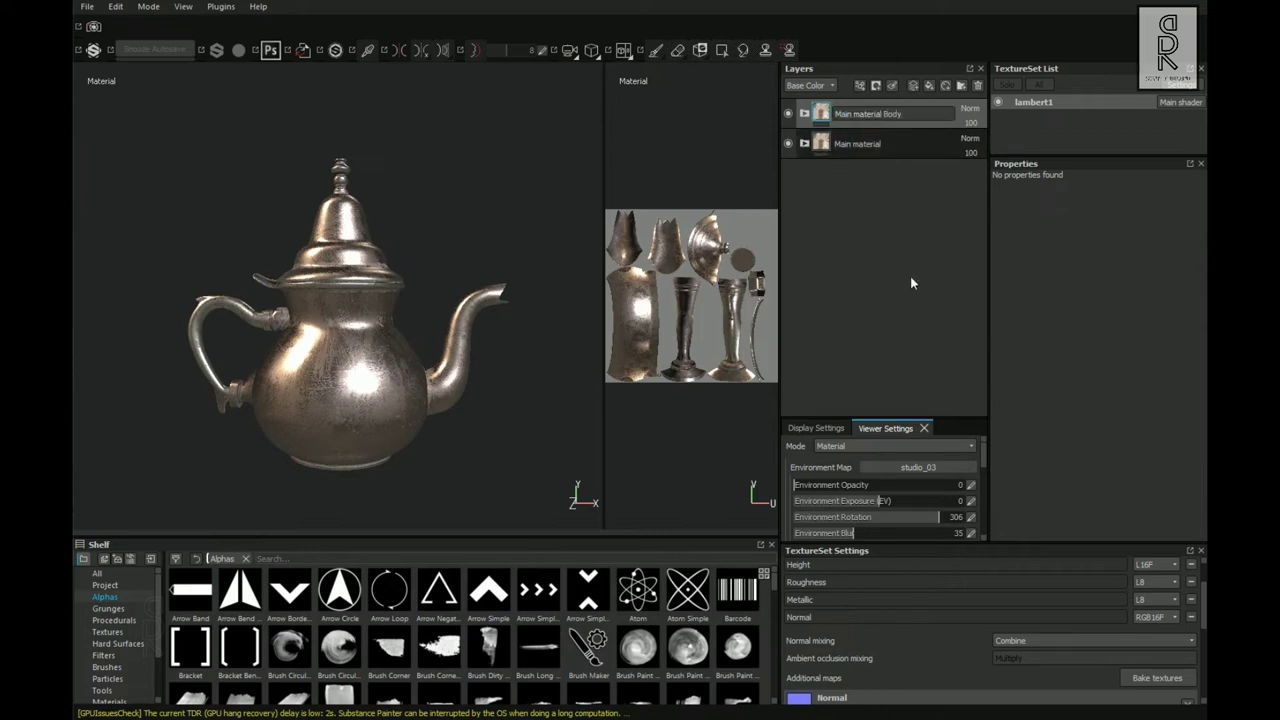
key("Return")
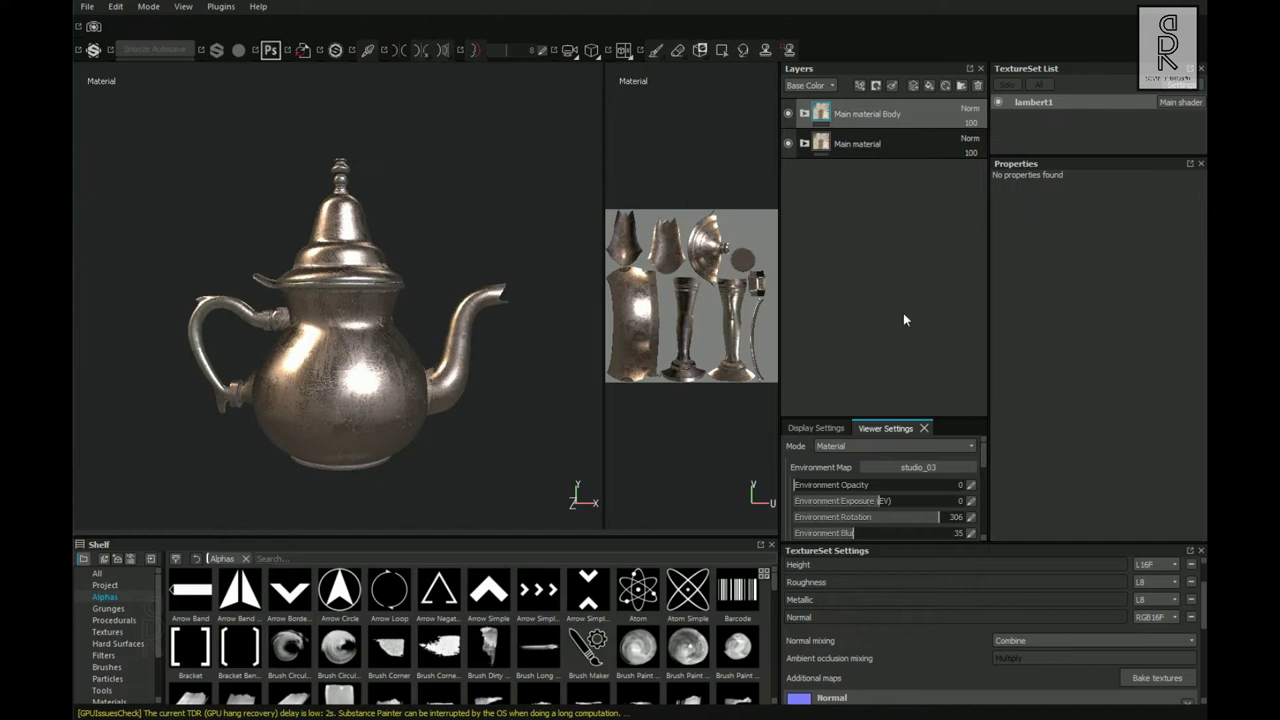
Place the Main material Body folder inside a new folder named Body.
left_click(961, 87)
mouse_move(876, 143)
left_mouse_down()
mouse_move(890, 127)
mouse_move(881, 133)
left_mouse_up()
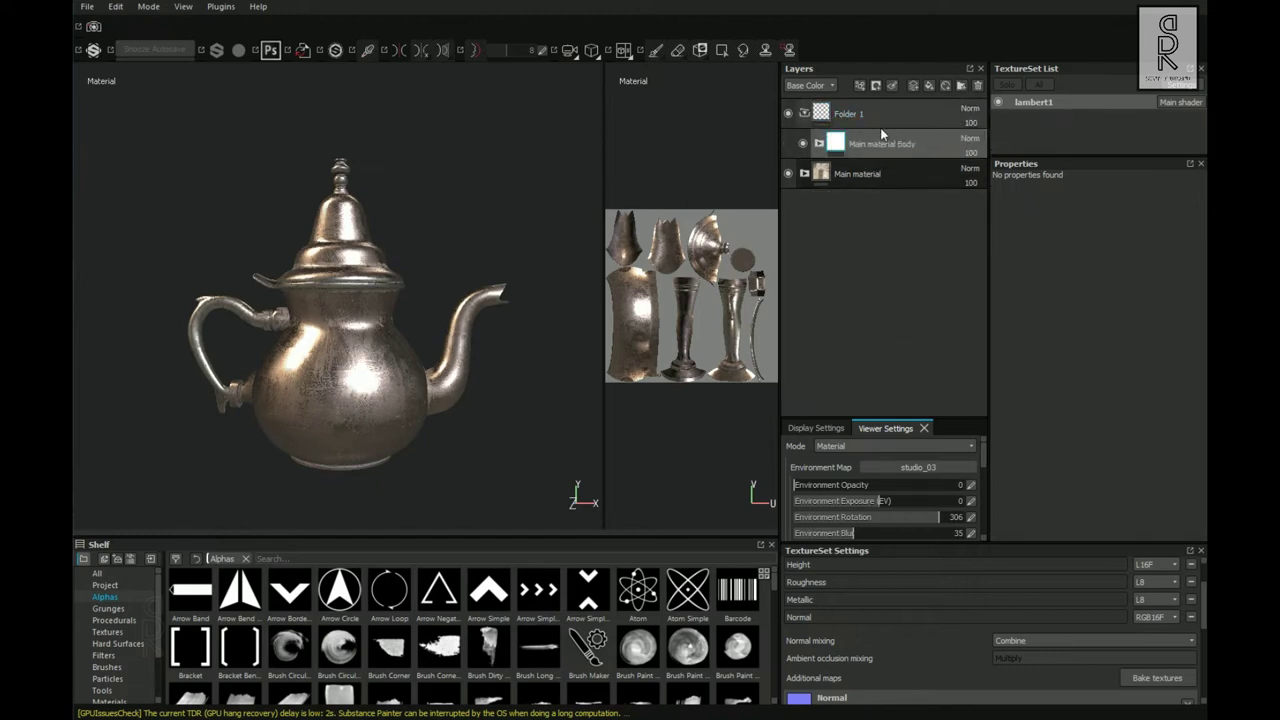
double_click(869, 113)
type("Bod")
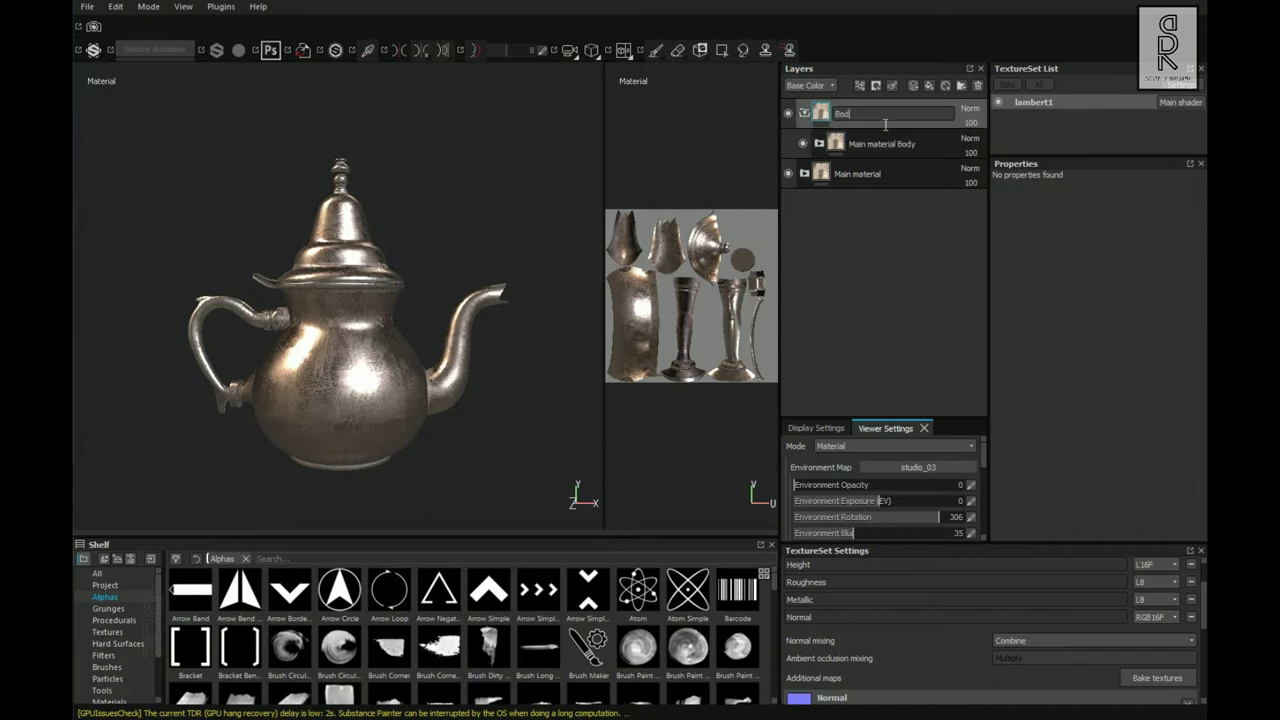
type("y")
key("Return")
Add a black mask to the Body folder and reveal only the teapot's body using Polygon Fill in UV chunk mode.
right_click(827, 112)
left_click(873, 134)
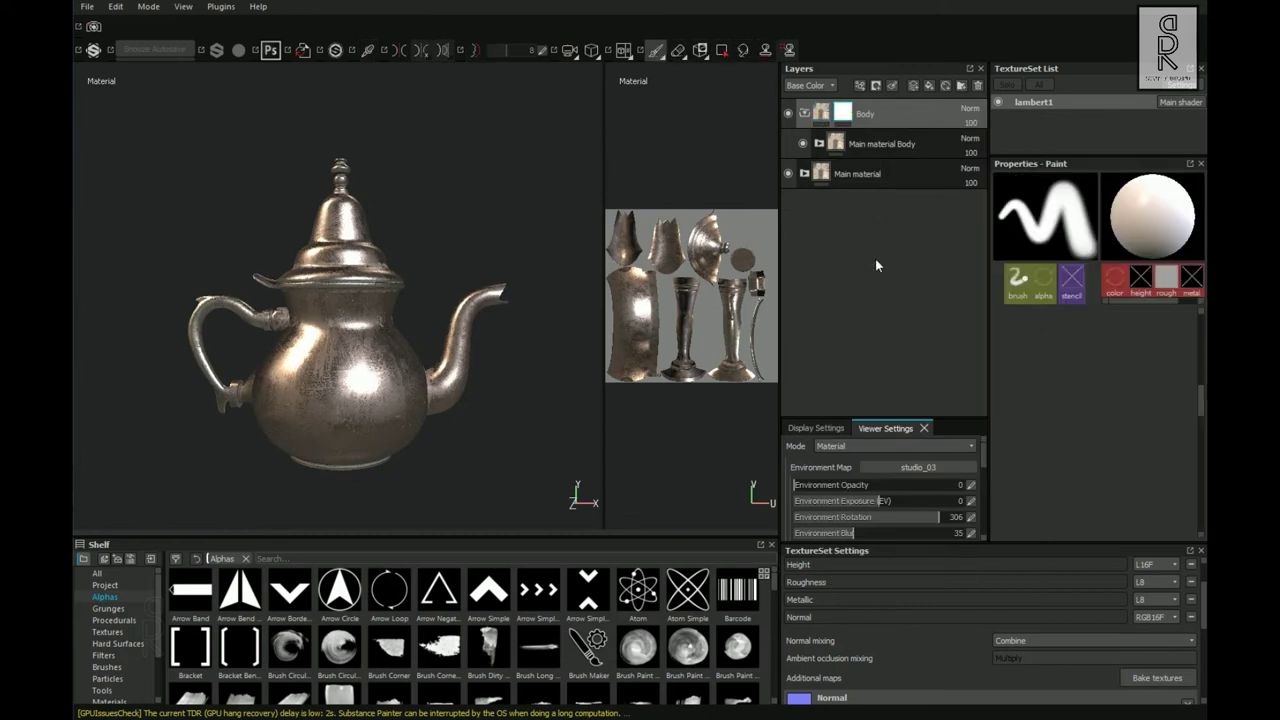
left_click(723, 51)
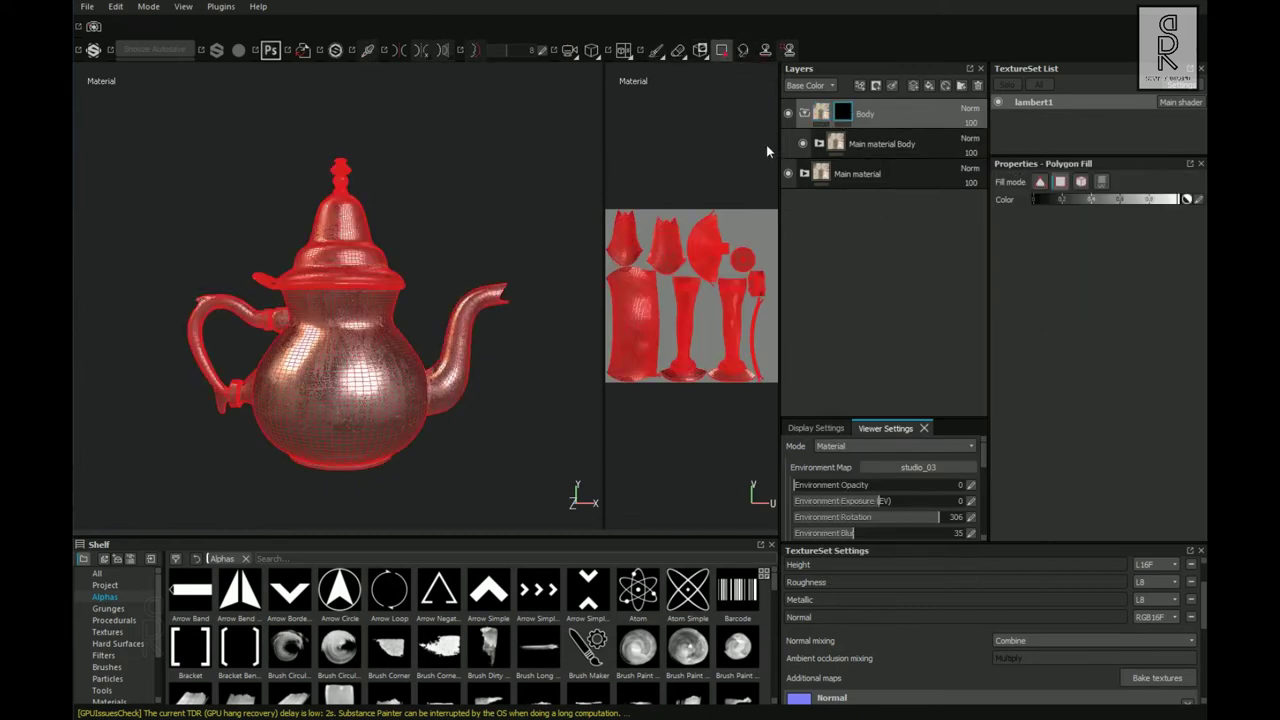
left_click(1100, 183)
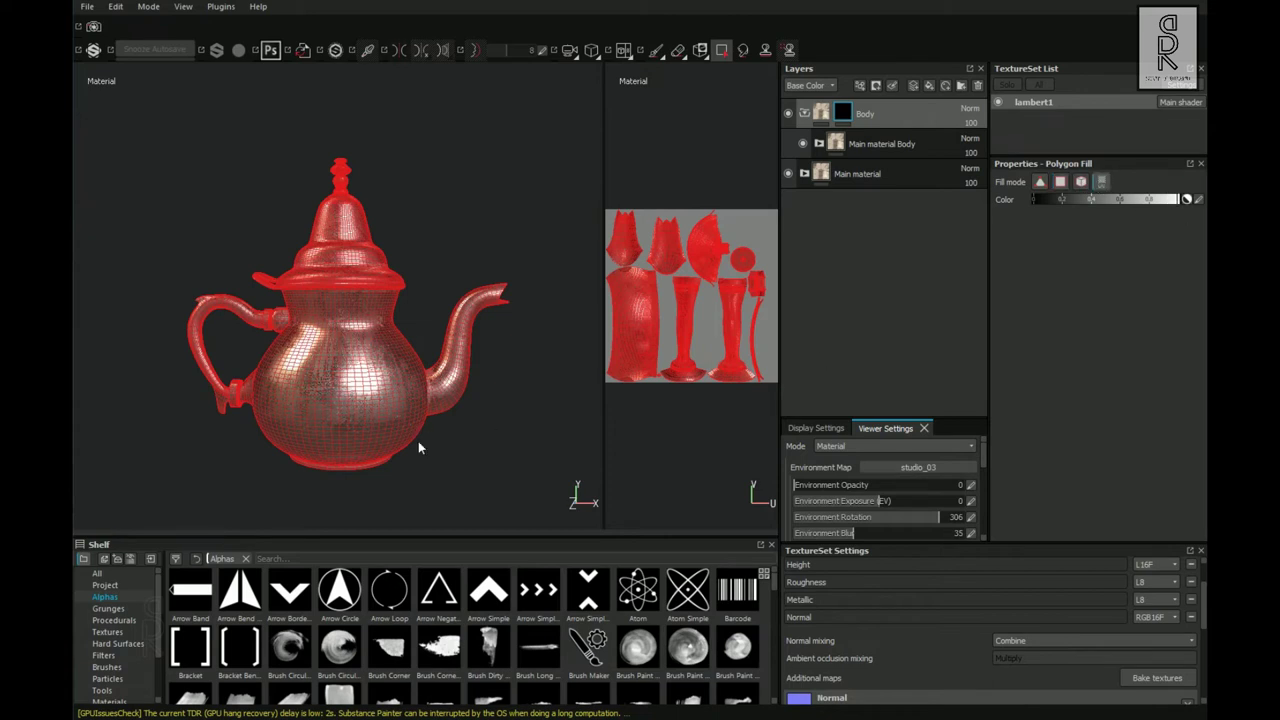
left_click_drag(341, 410, 347, 409, "alt")
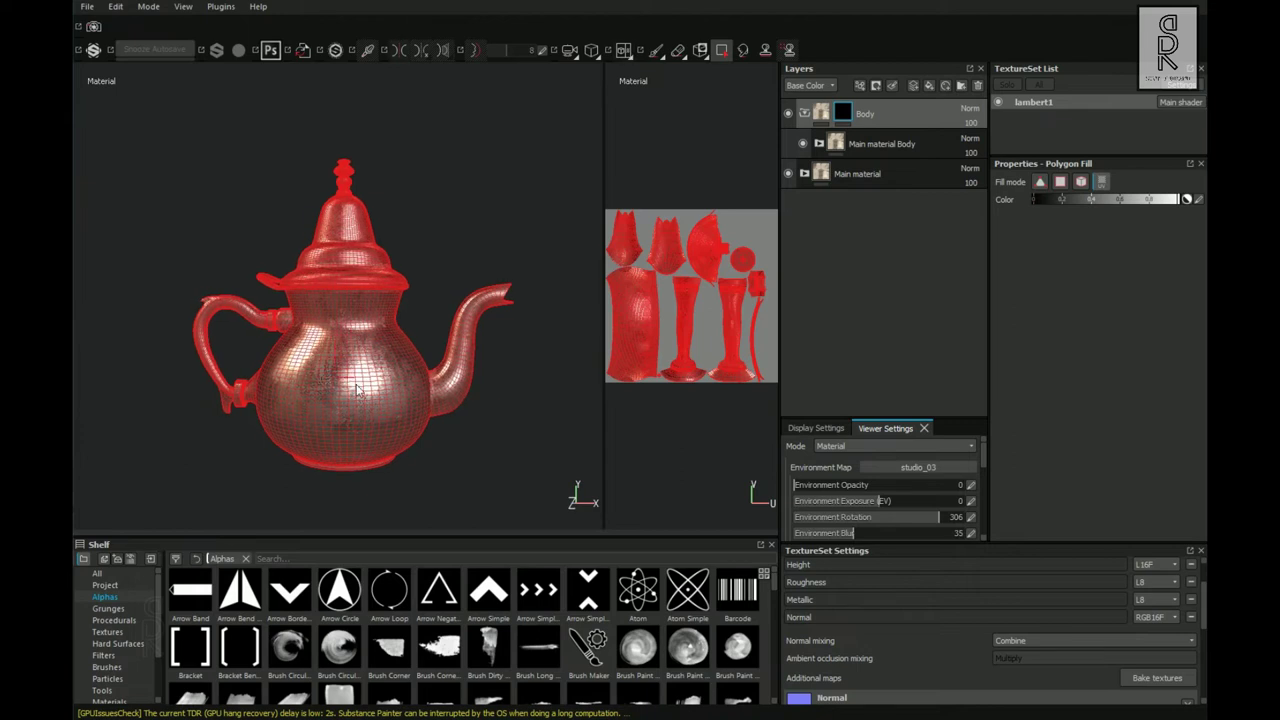
key("1")
Add a fill layer above Main material Body, keep only its height channel active and set the height to 0.5.
left_click(885, 145)
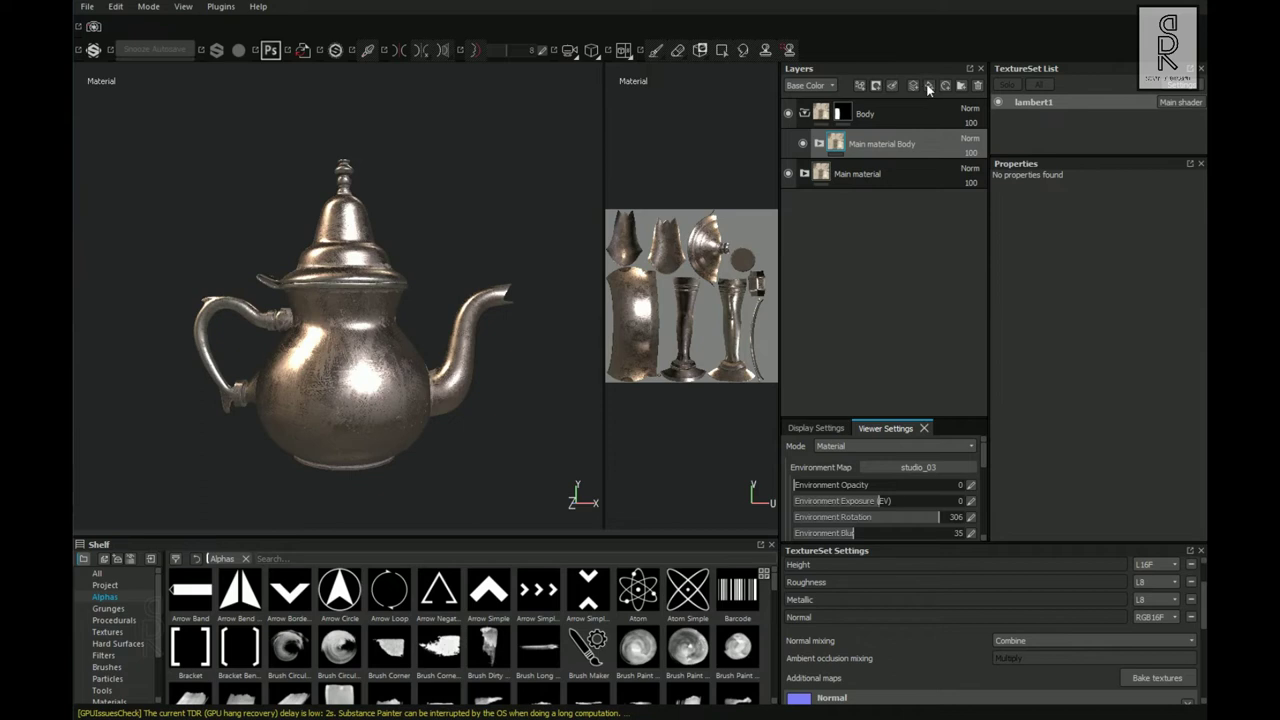
left_click(875, 85)
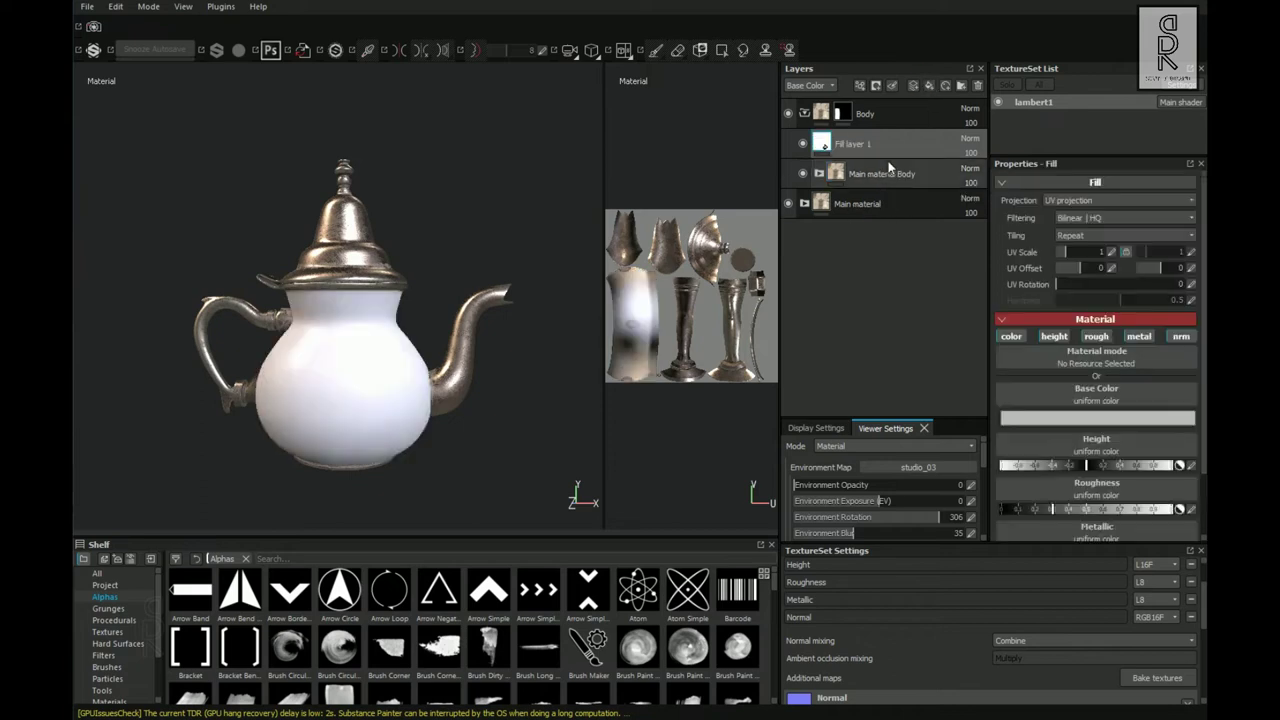
left_click_drag(1181, 338, 1013, 338)
left_click(1065, 339)
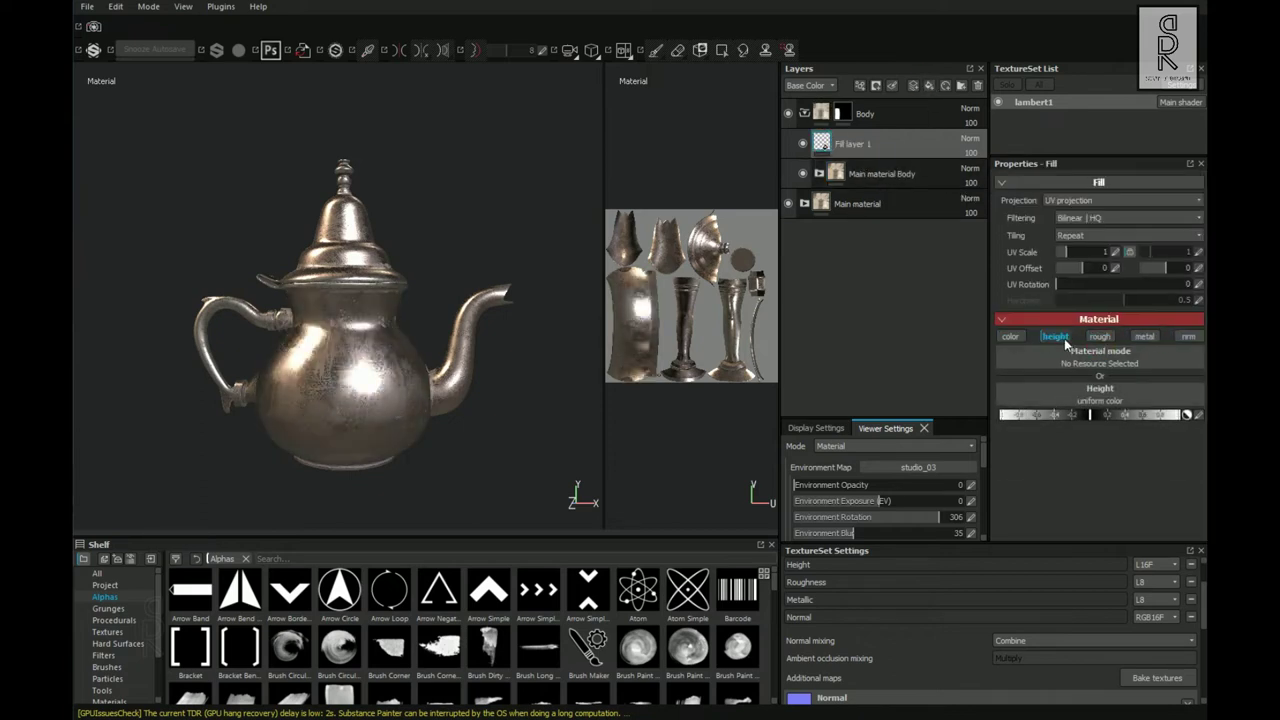
left_click(1199, 415)
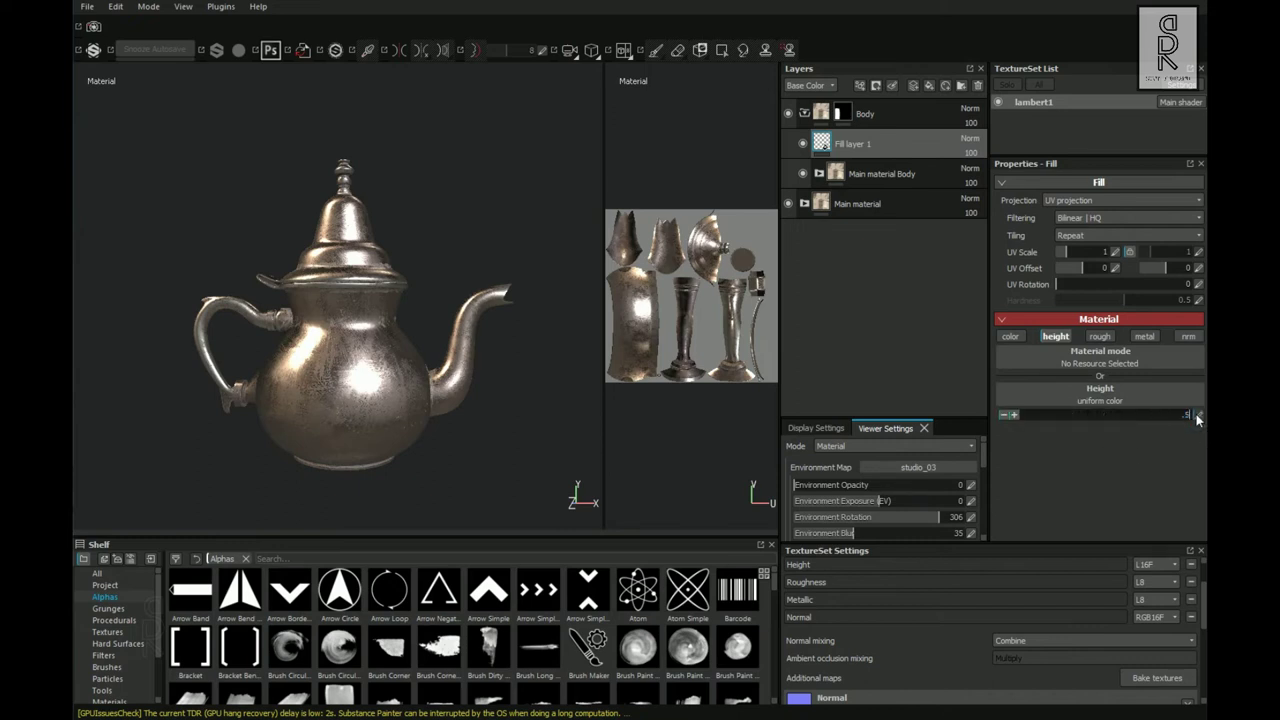
left_click(1197, 415)
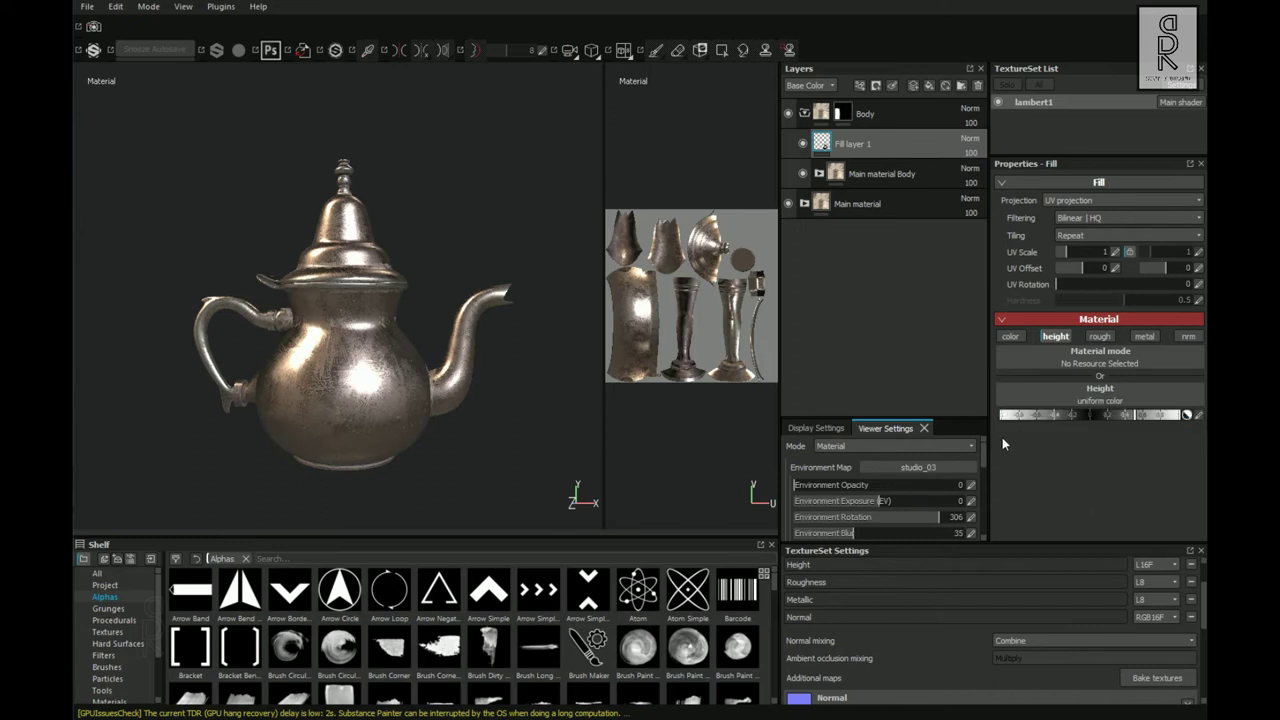
Add a black mask with a fill effect to the new height fill layer and assign Gradient Linear 2 as its grayscale.
right_click(848, 148)
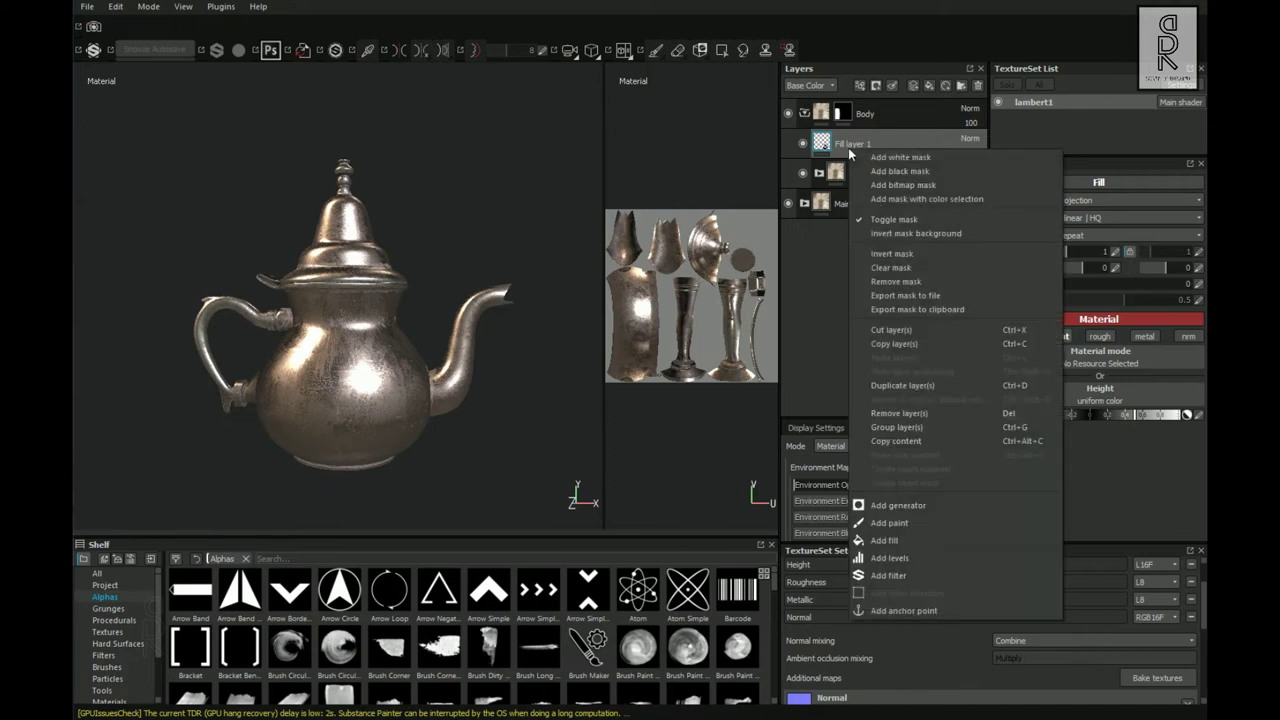
left_click(911, 172)
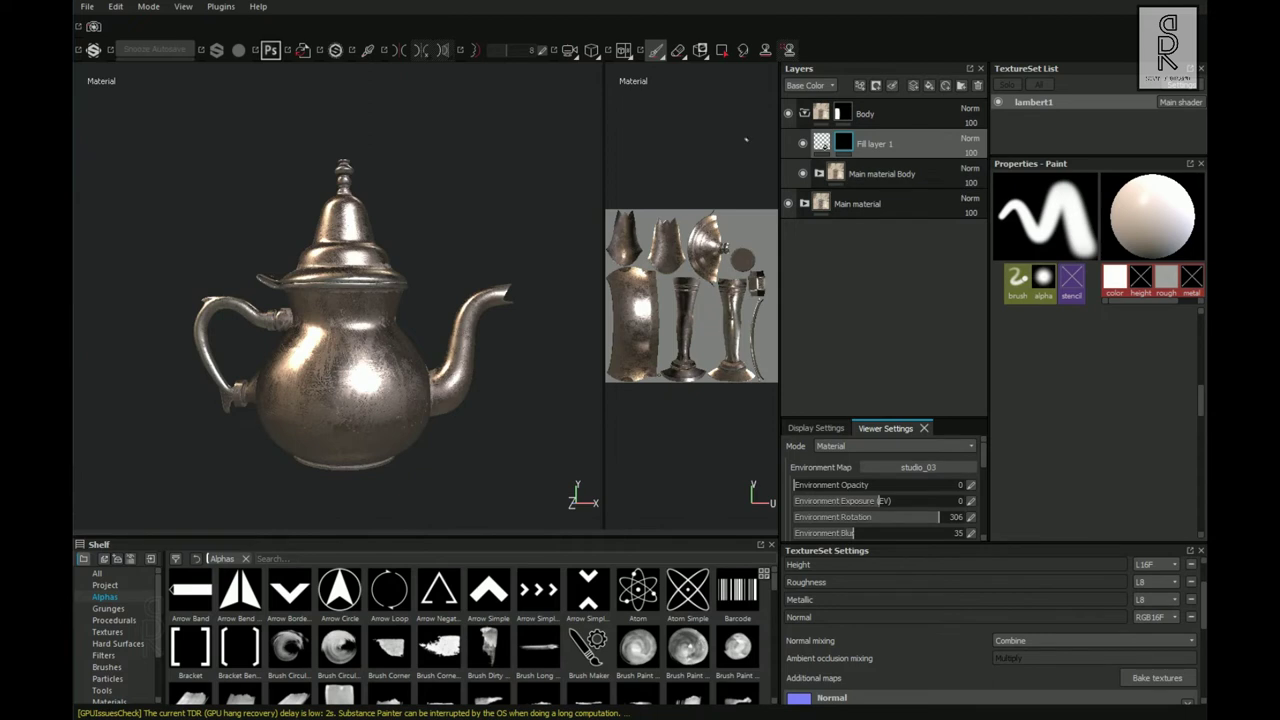
right_click(846, 144)
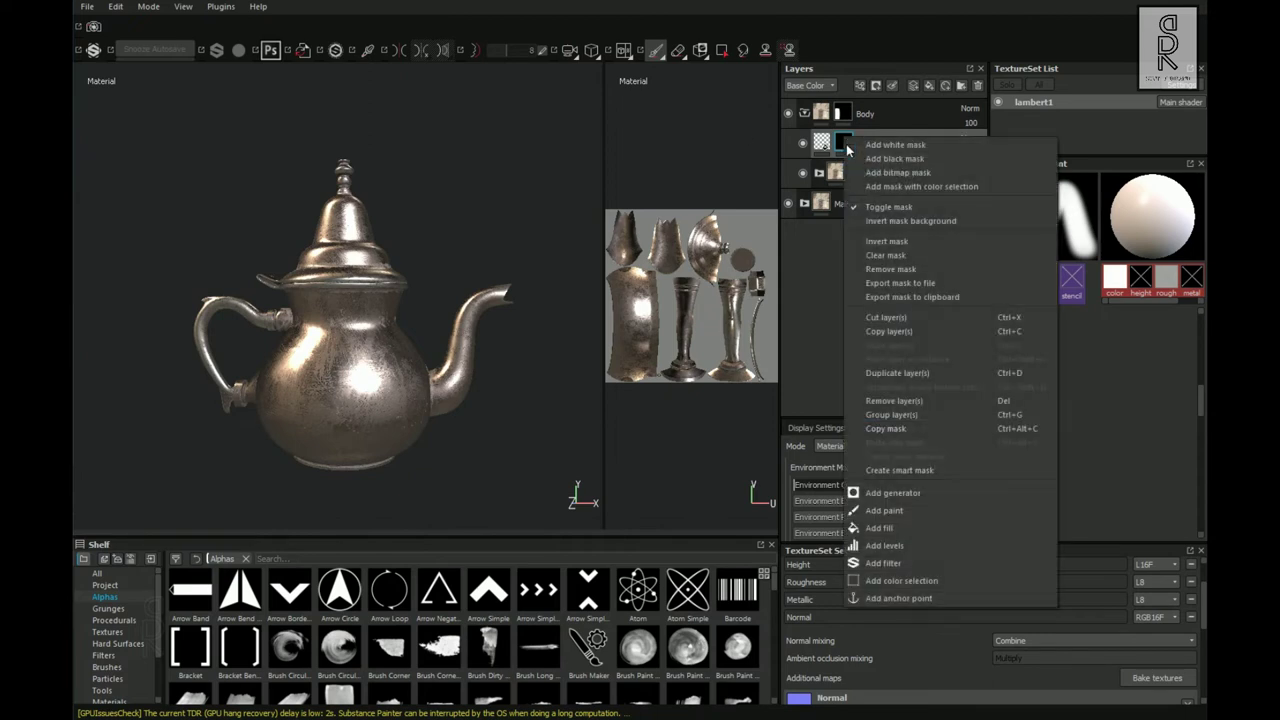
left_click(880, 528)
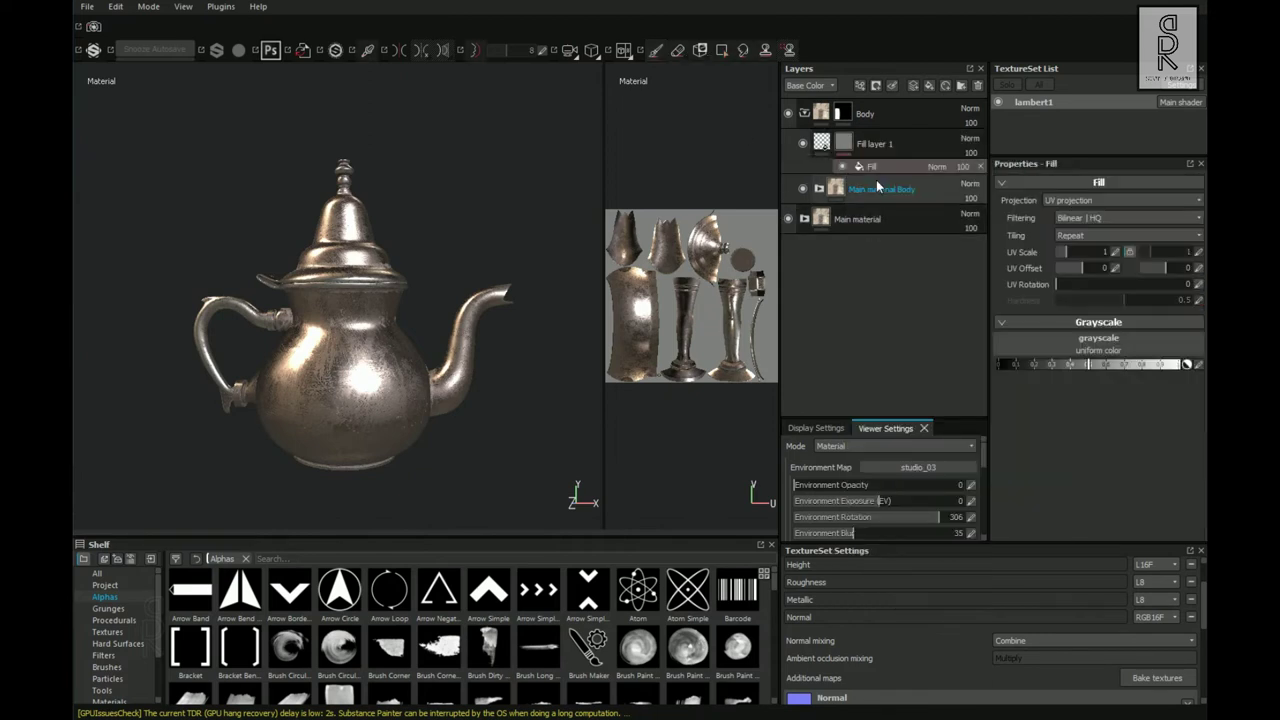
left_click(1001, 345)
type("gradient linear 2")
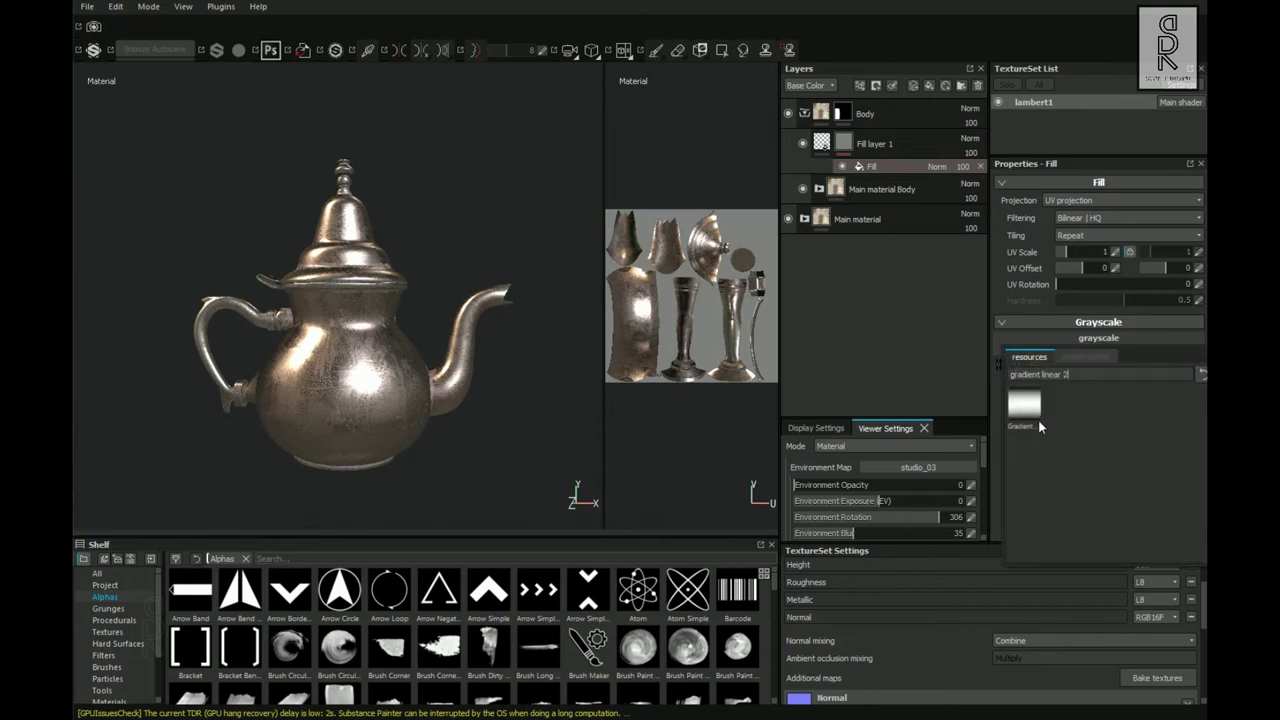
left_click(1034, 414)
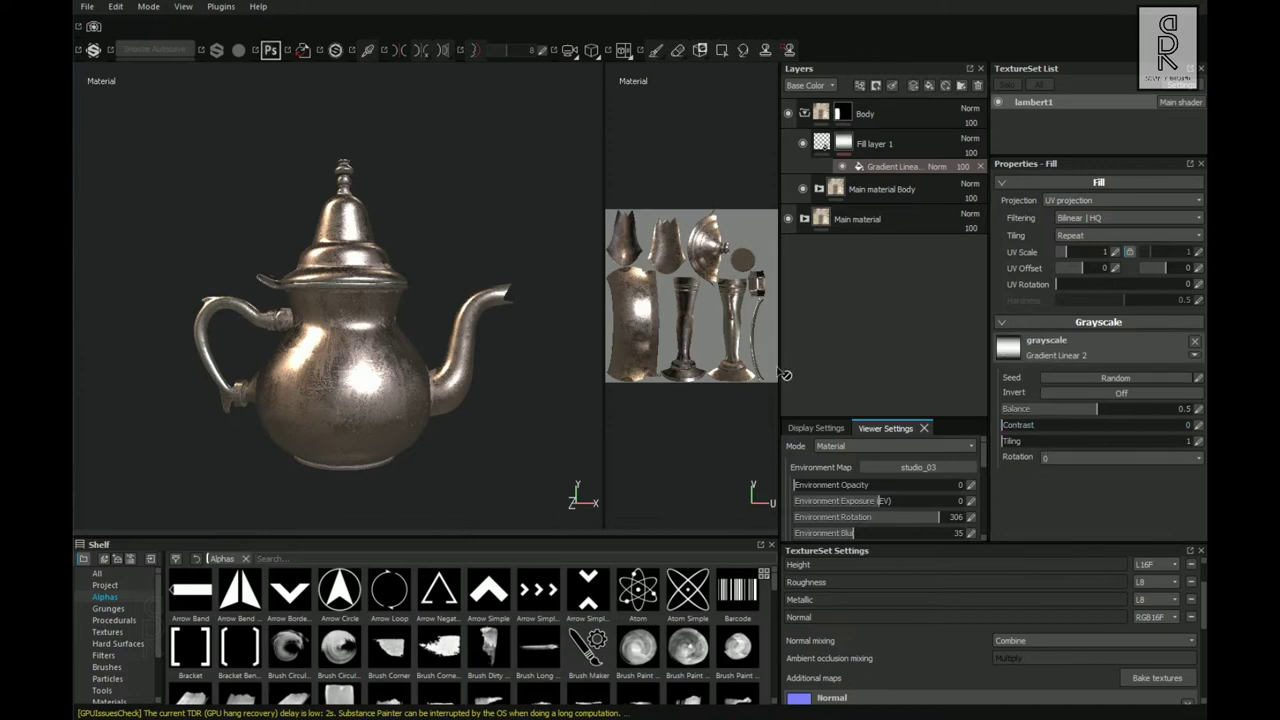
Set the gradient fill's UV scale to 30 and UV rotation to 185, inspect the fluted body, and collapse the Body folder.
double_click(1112, 252)
type("30")
right_click_drag(443, 443, 562, 440, "shift")
left_click(1201, 285)
type("185")
key("Return")
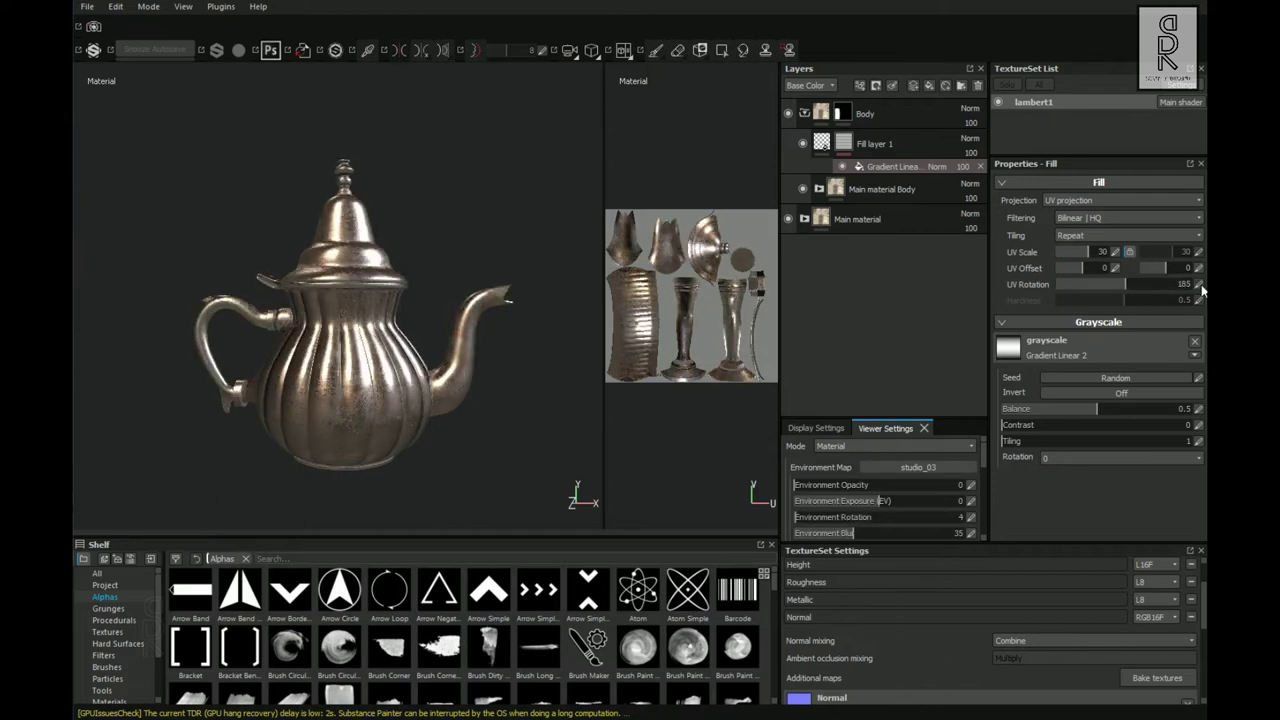
left_click_drag(480, 420, 510, 440, "alt")
right_click_drag(515, 445, 397, 460, "shift")
left_click_drag(397, 460, 370, 450, "alt")
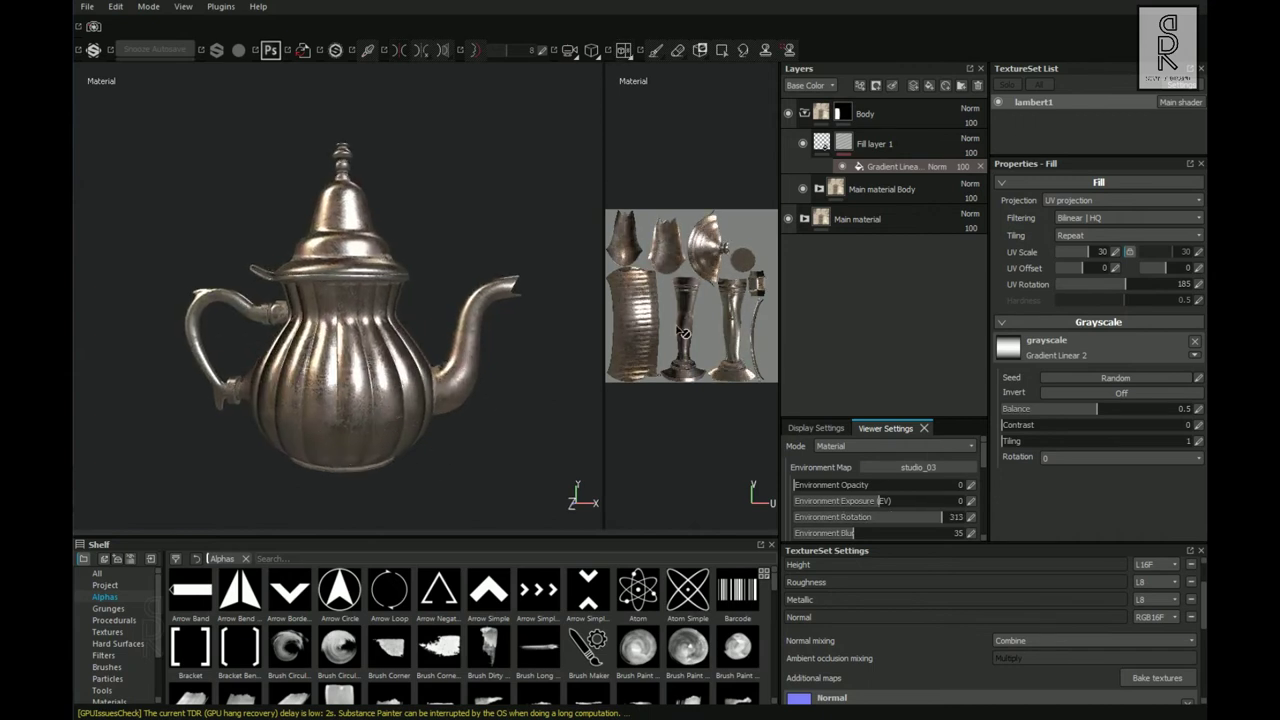
left_click(804, 113)
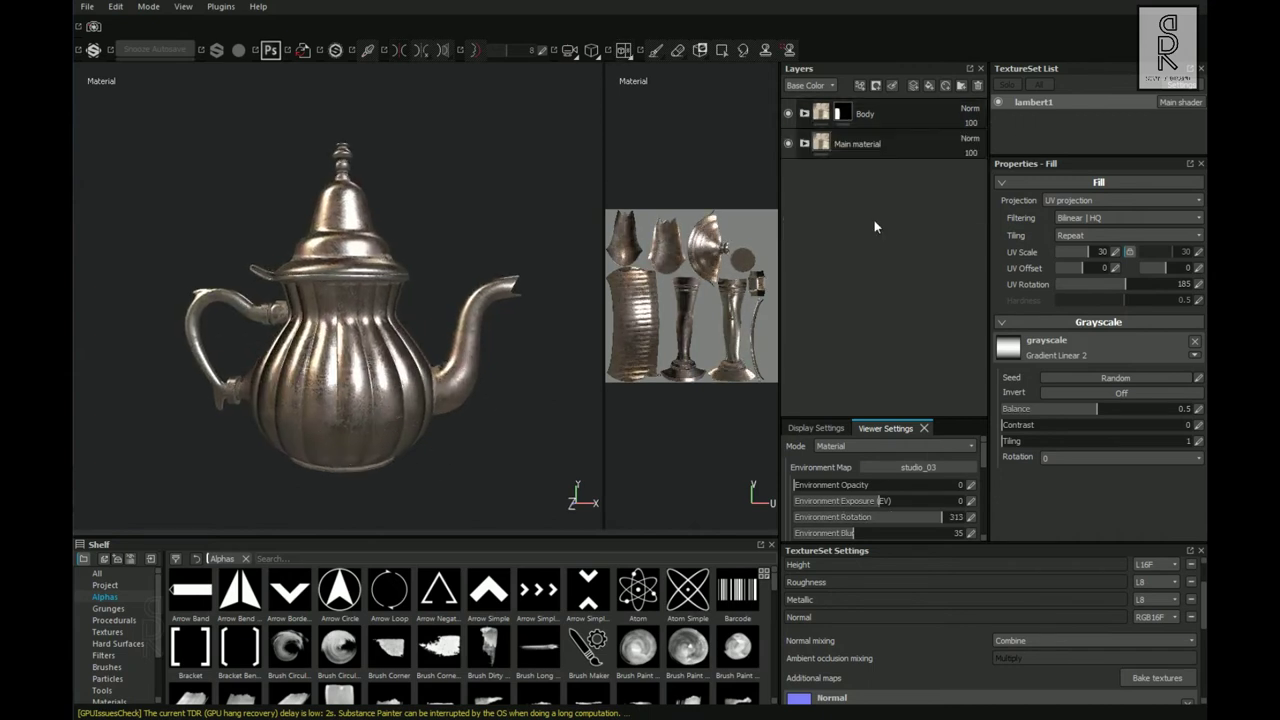
Duplicate the Main material folder and rename the copy Main material cap.
left_click(875, 144)
key("ctrl+d")
double_click(907, 142)
left_click_drag(909, 141, 884, 143)
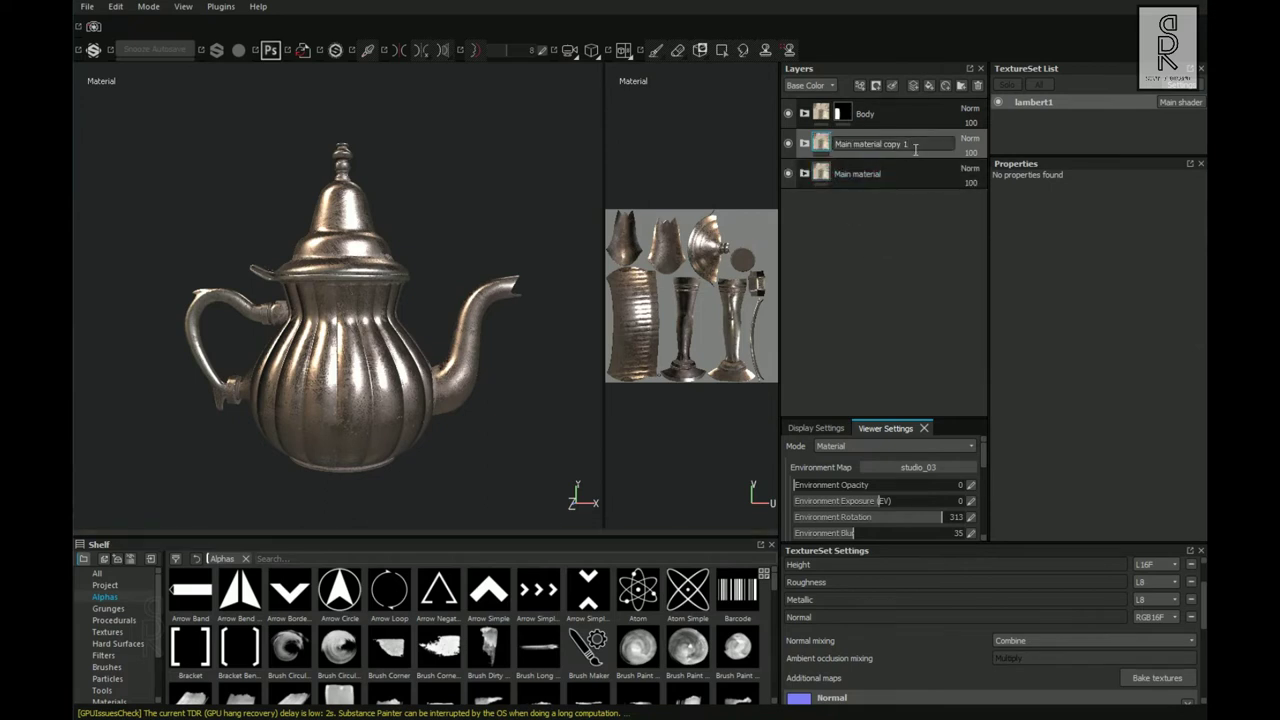
type("cap")
key("Return")
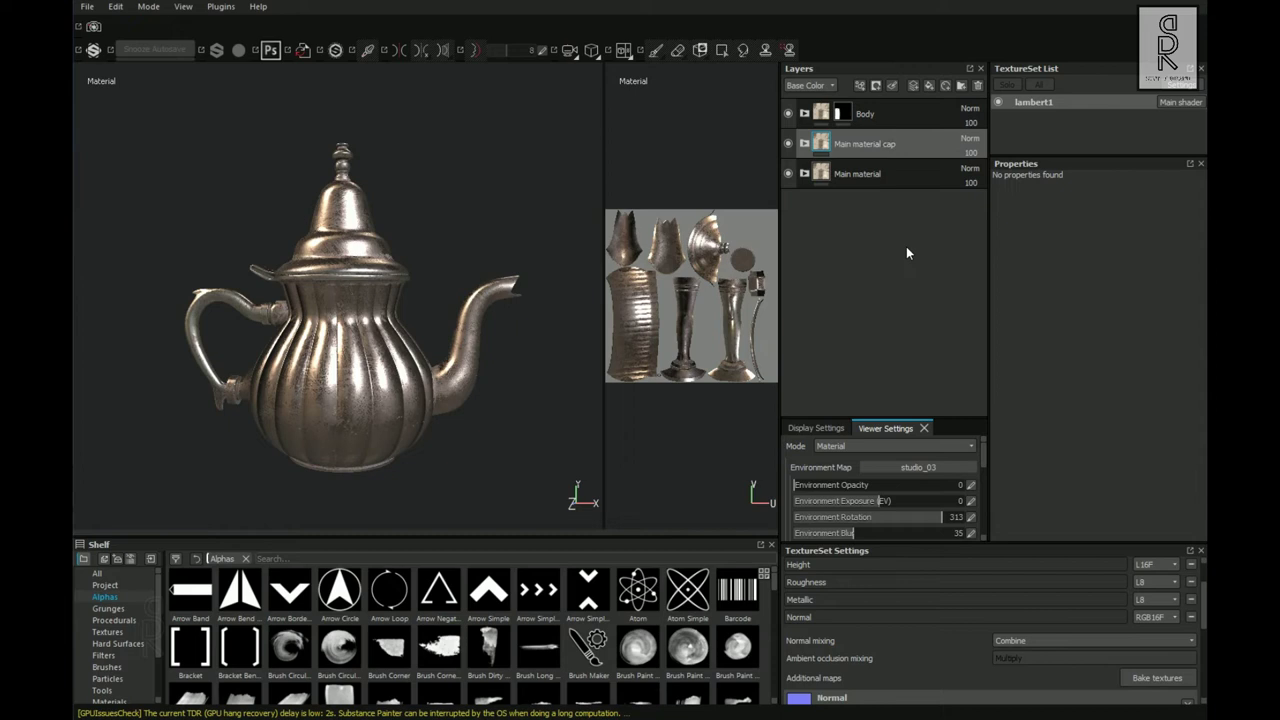
Create a new folder named cap and place the Main material cap folder inside it.
left_click(962, 87)
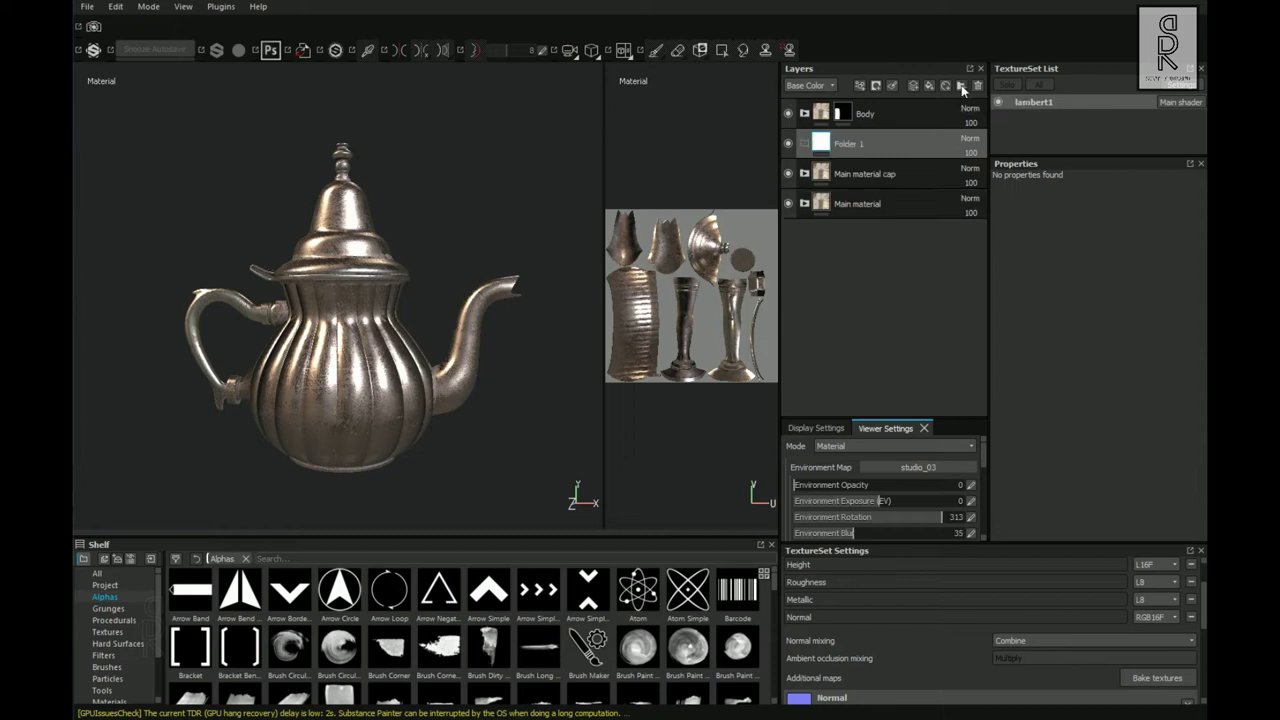
left_click(896, 184)
left_click_drag(896, 186, 886, 147)
double_click(886, 145)
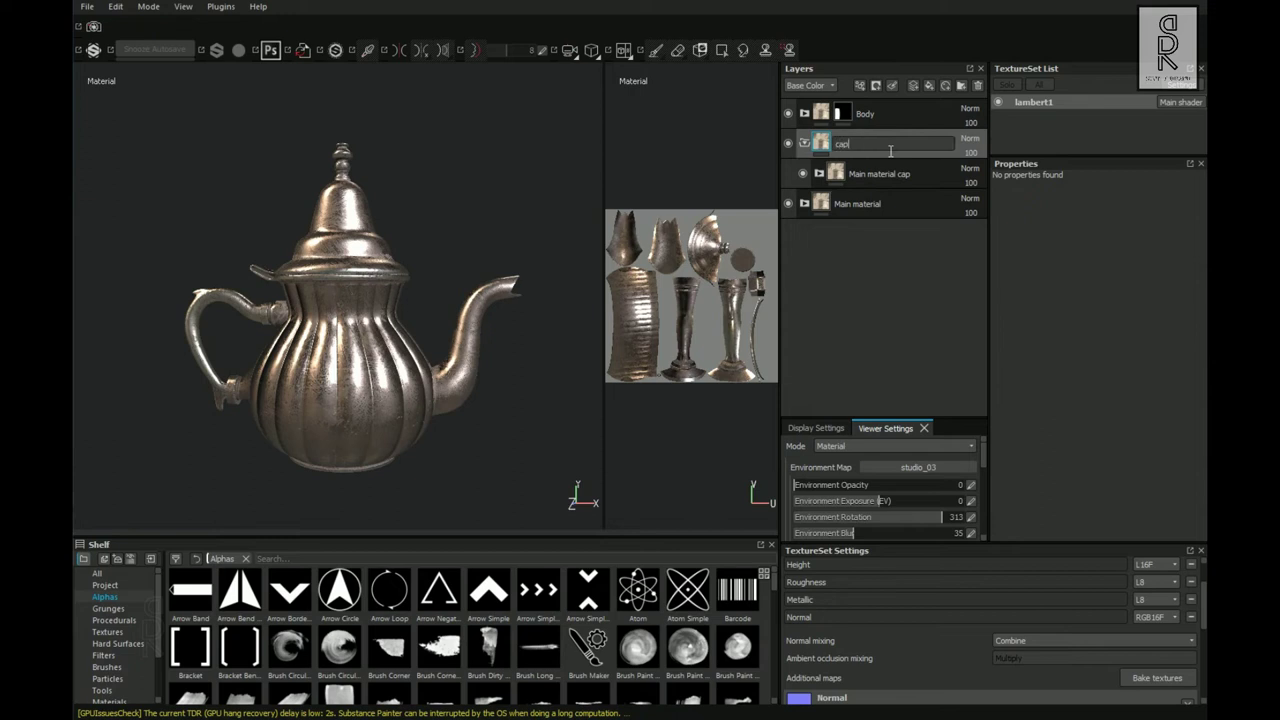
key("Return")
Add a mask to the cap folder, make it black and reveal only the teapot's lid using Polygon Fill in UV chunk mode.
right_click(852, 145)
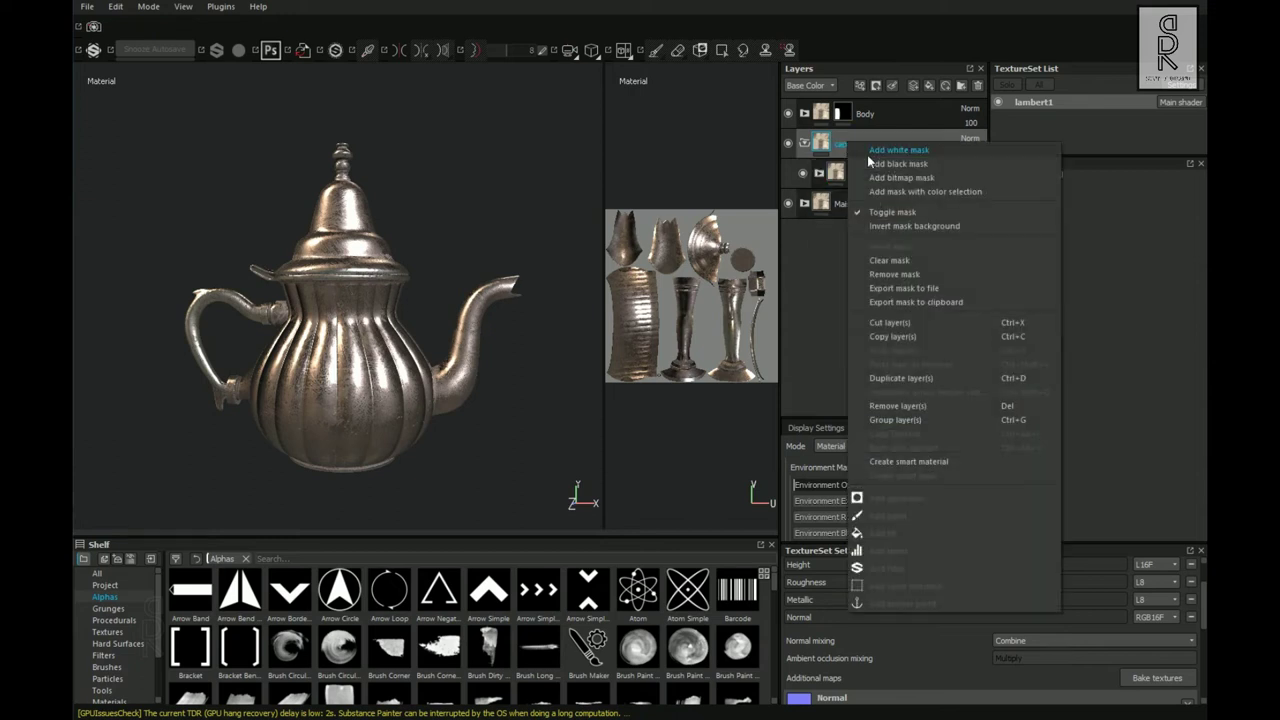
left_click(882, 150)
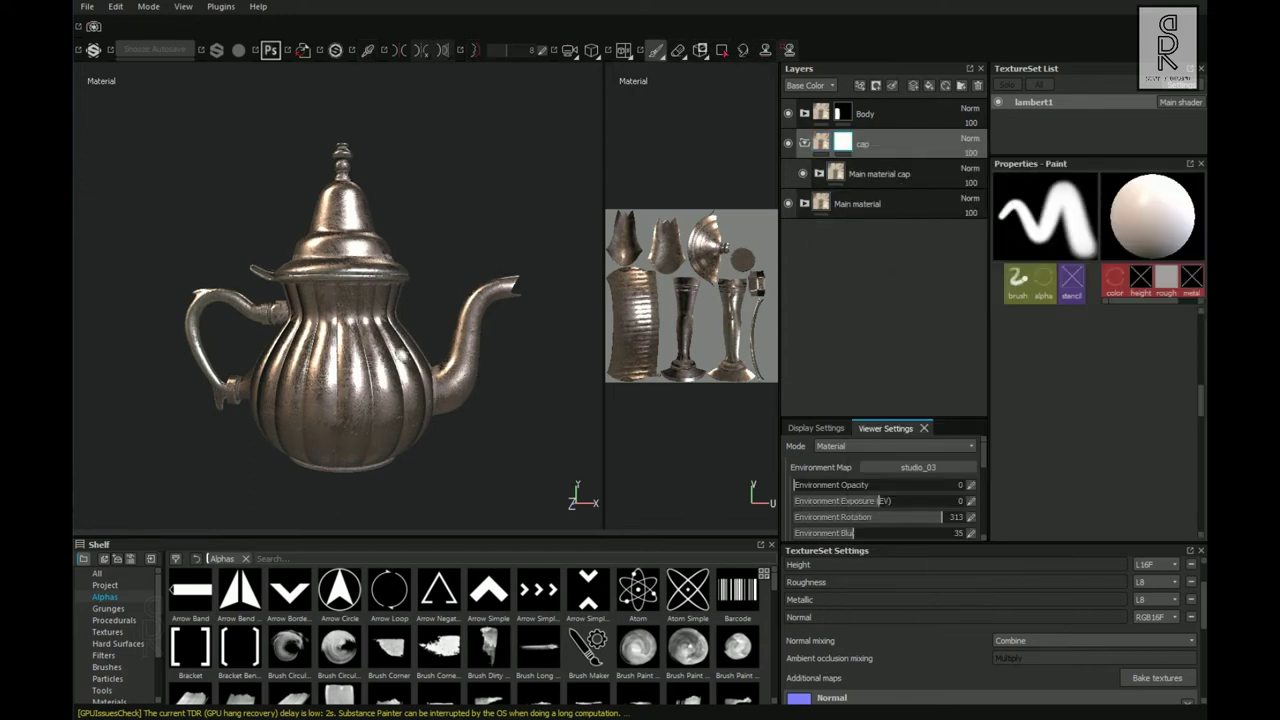
middle_click_drag(400, 313, 440, 354, "alt")
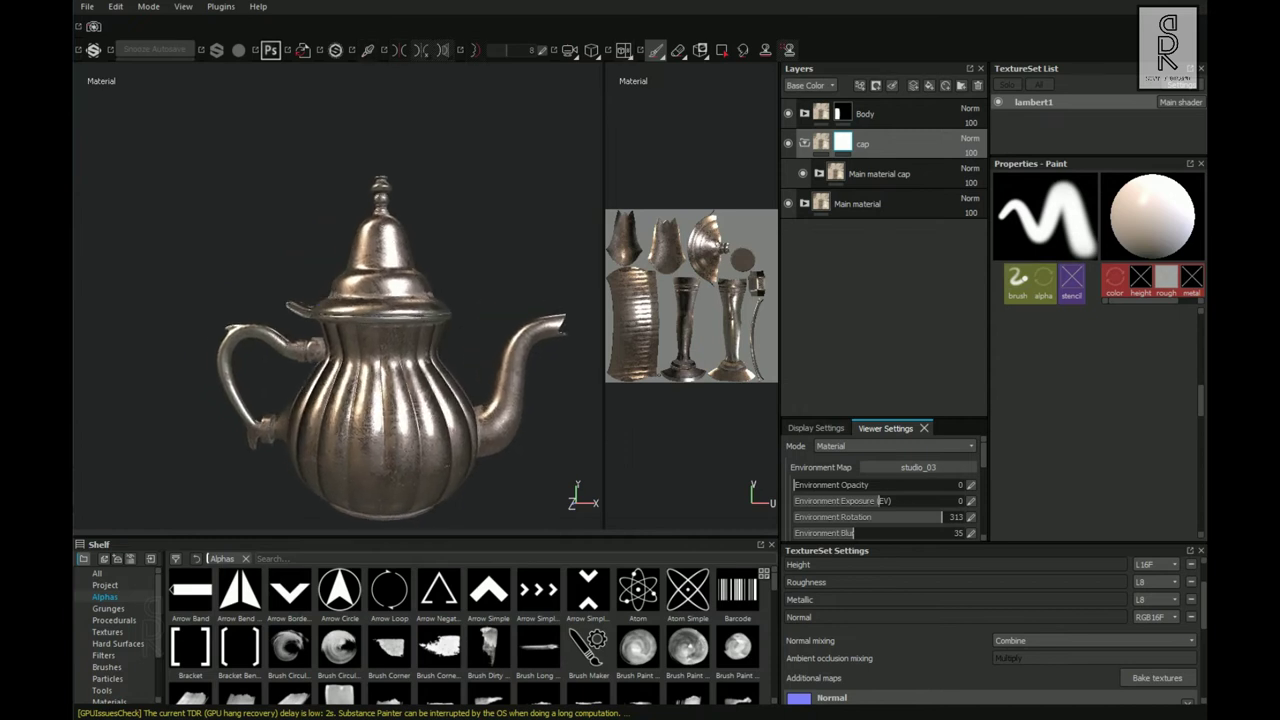
left_click(728, 50)
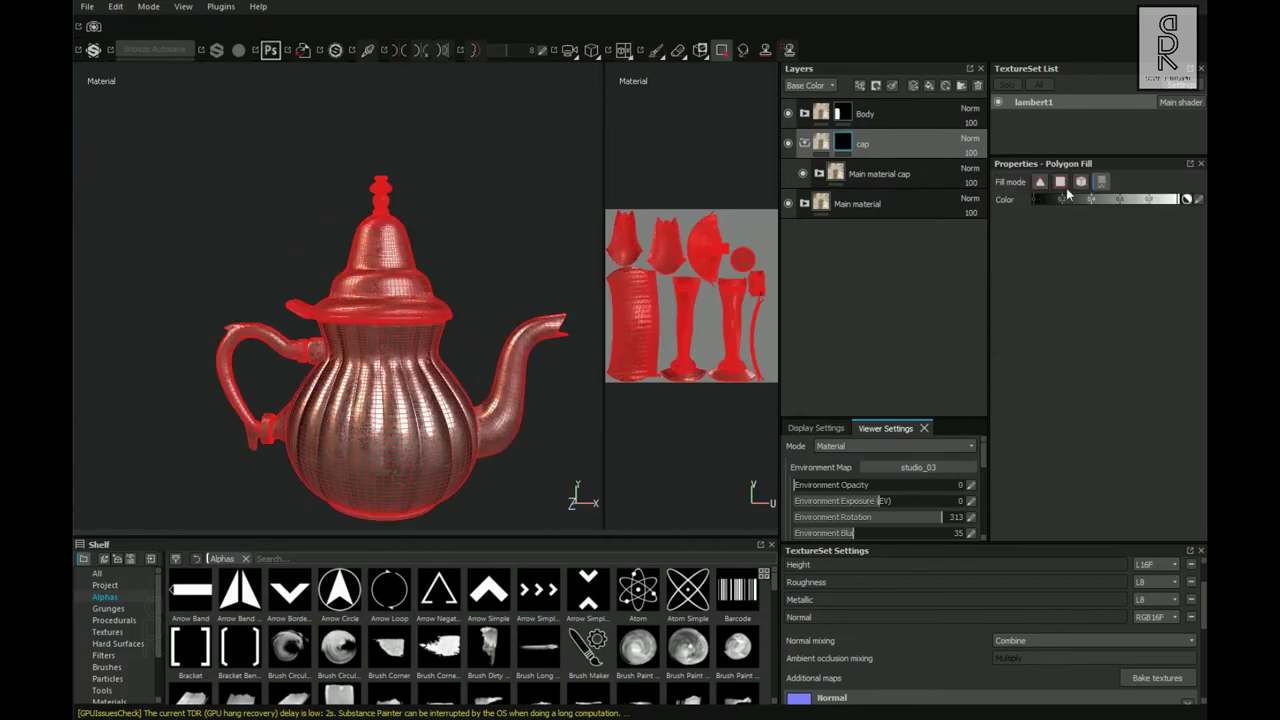
left_click(1101, 183)
middle_click_drag(376, 246, 362, 300, "alt")
right_click_drag(240, 263, 391, 234, "alt")
mouse_move(391, 234)
middle_mouse_down("alt")
mouse_move(428, 437)
mouse_move(403, 393)
middle_mouse_up("alt")
left_click(403, 393)
right_click_drag(403, 393, 411, 461, "alt")
middle_click_drag(411, 461, 404, 306, "alt")
Add a fill layer above Main material cap, keep only its height channel active and raise the height slightly above zero.
left_click(879, 178)
left_click(878, 177)
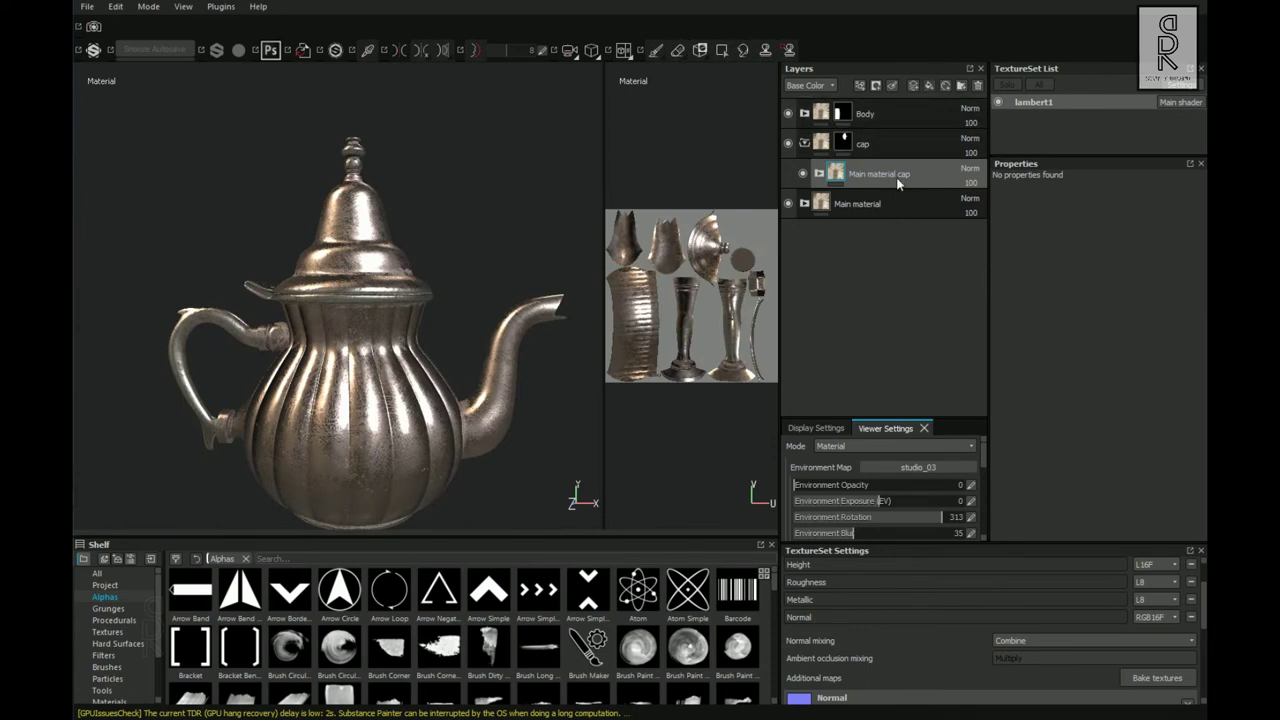
left_click(1180, 337)
left_click(1139, 336)
left_click(1096, 336)
left_click(1011, 336)
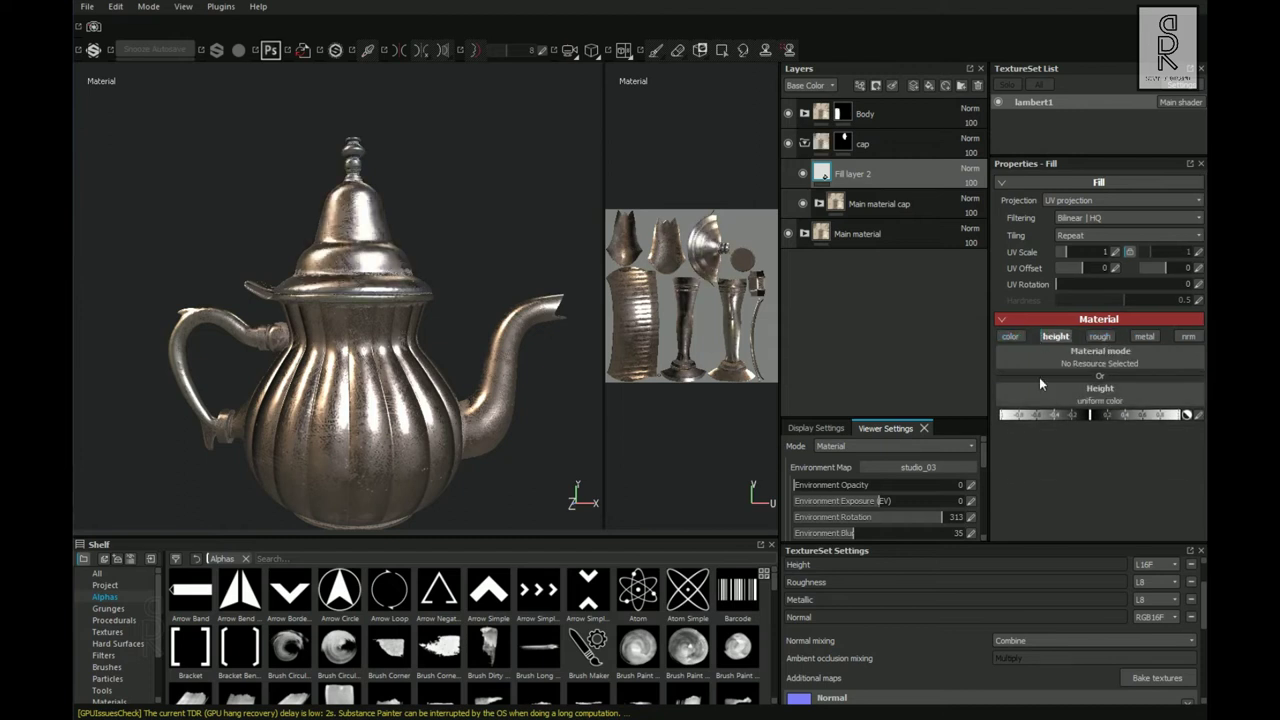
left_click(1199, 414)
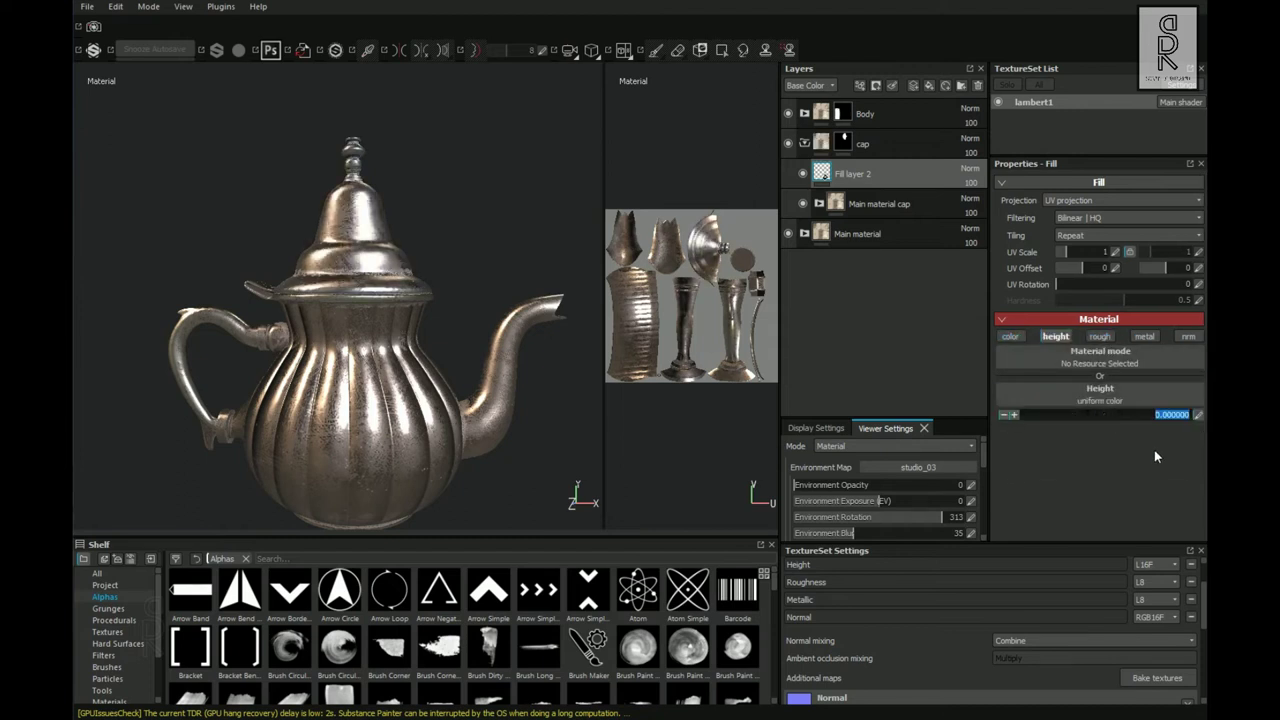
key("Return")
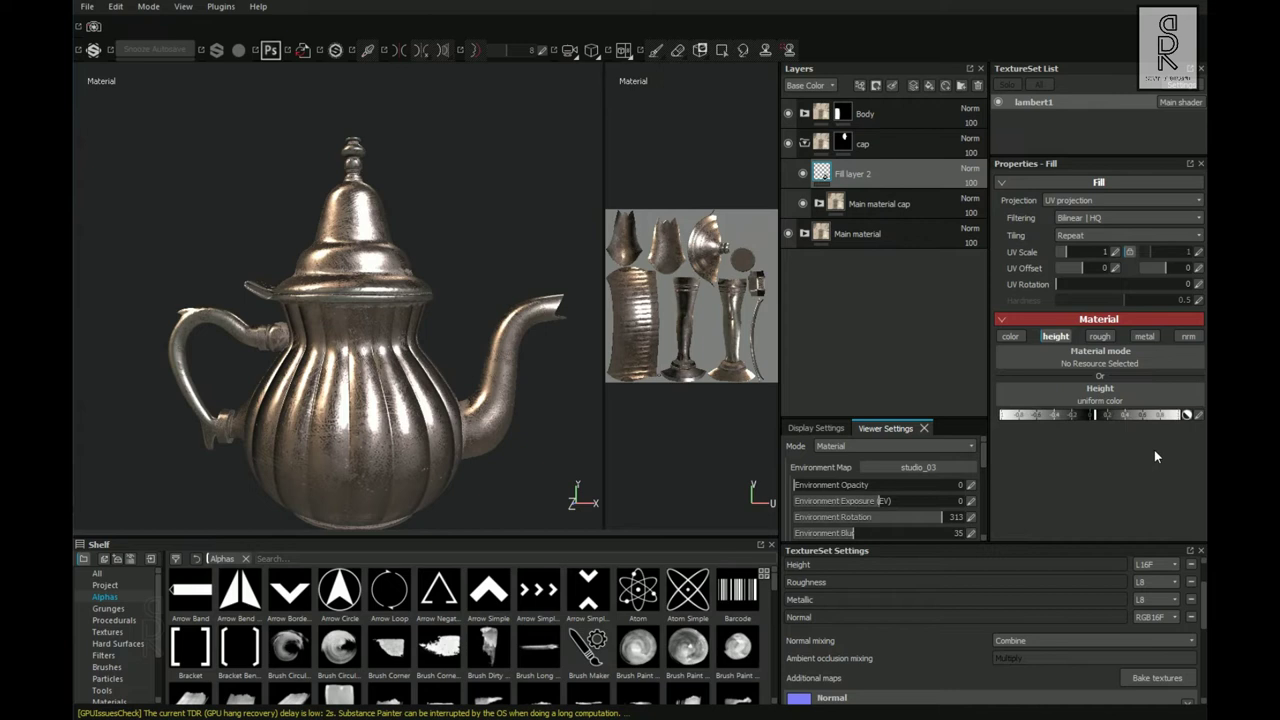
Add a black mask with a fill effect to the lid's height fill layer.
right_click(848, 175)
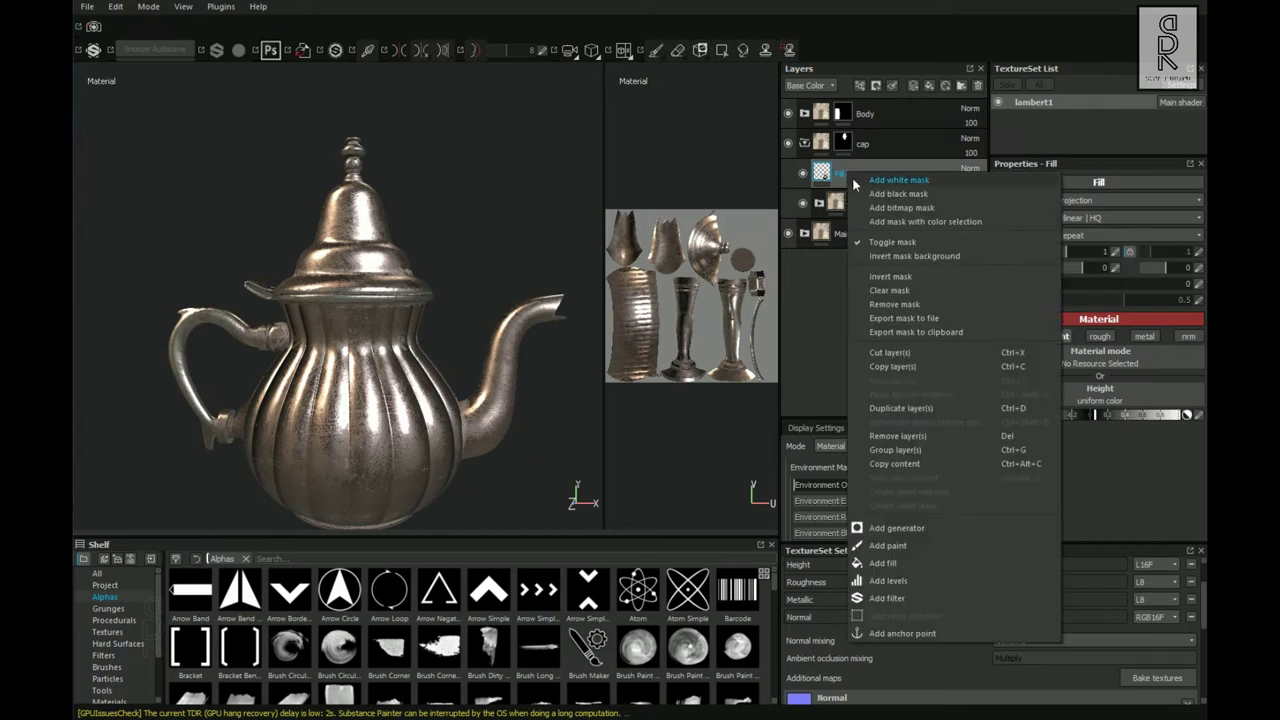
left_click(910, 190)
right_click(844, 174)
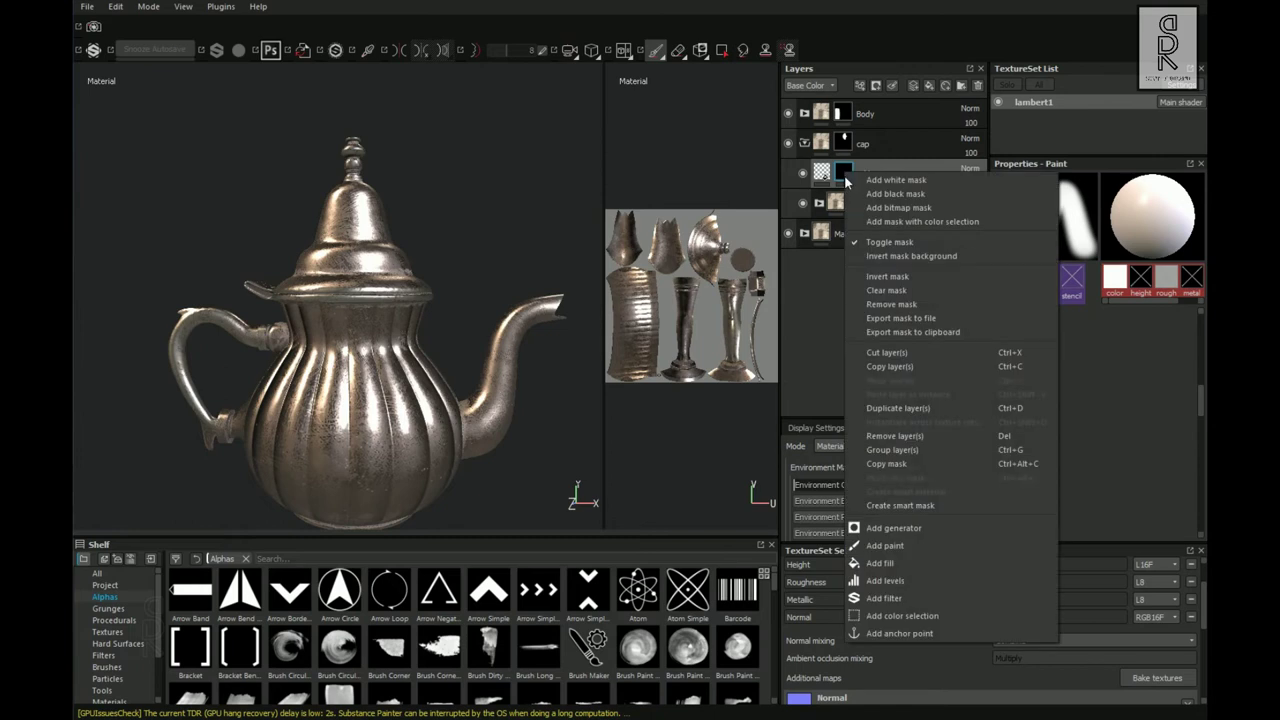
left_click(885, 565)
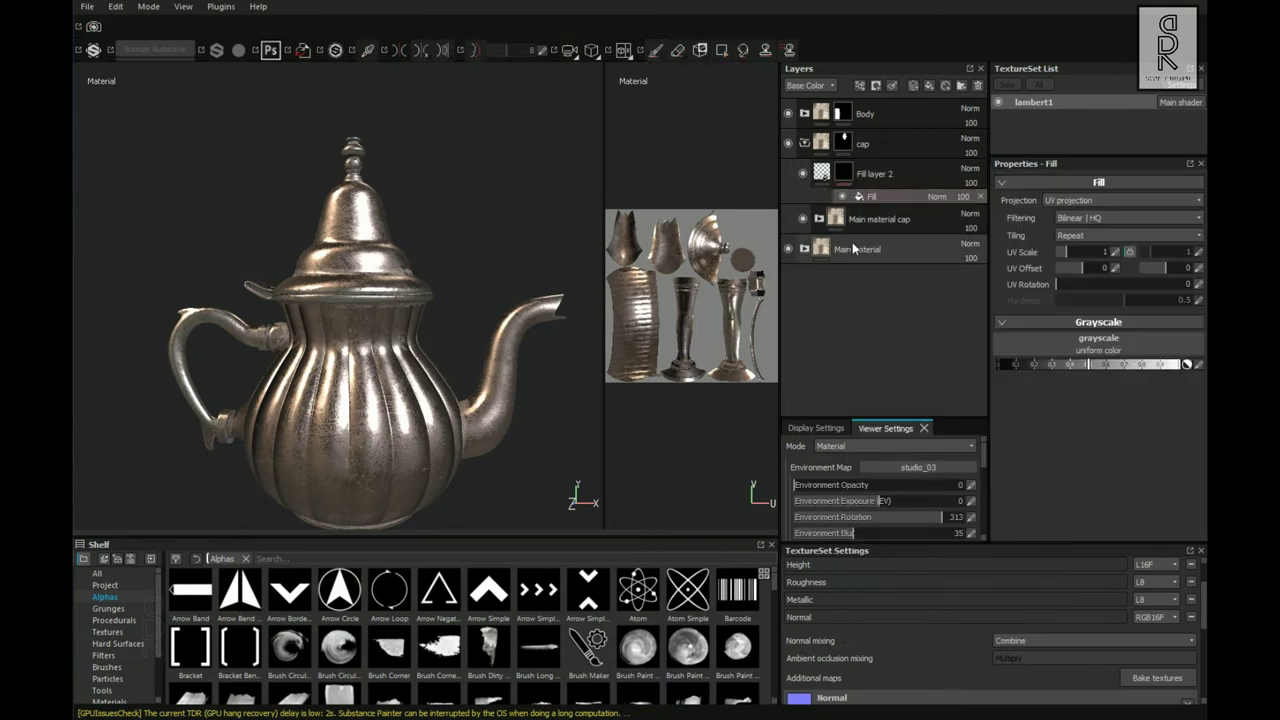
Assign Fabric Square Sharp as the mask fill's grayscale and filter the procedural resources by square.
left_click(1006, 346)
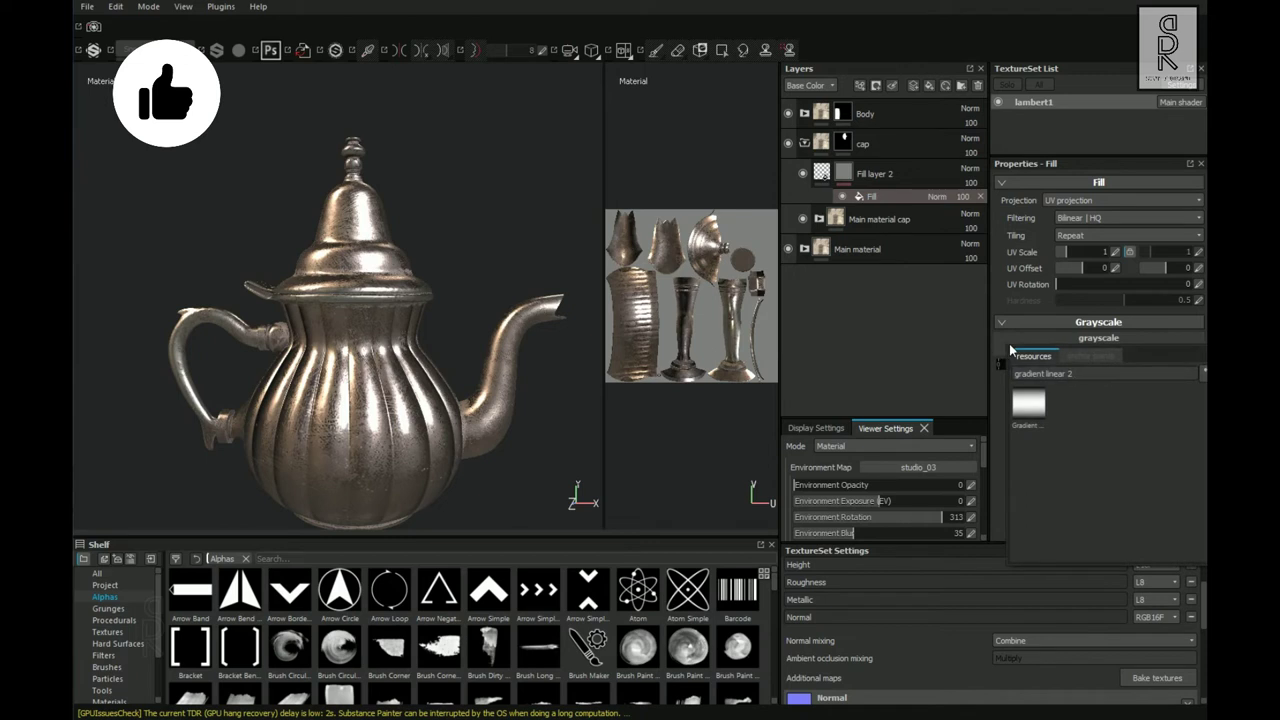
key("ctrl+a")
type("square")
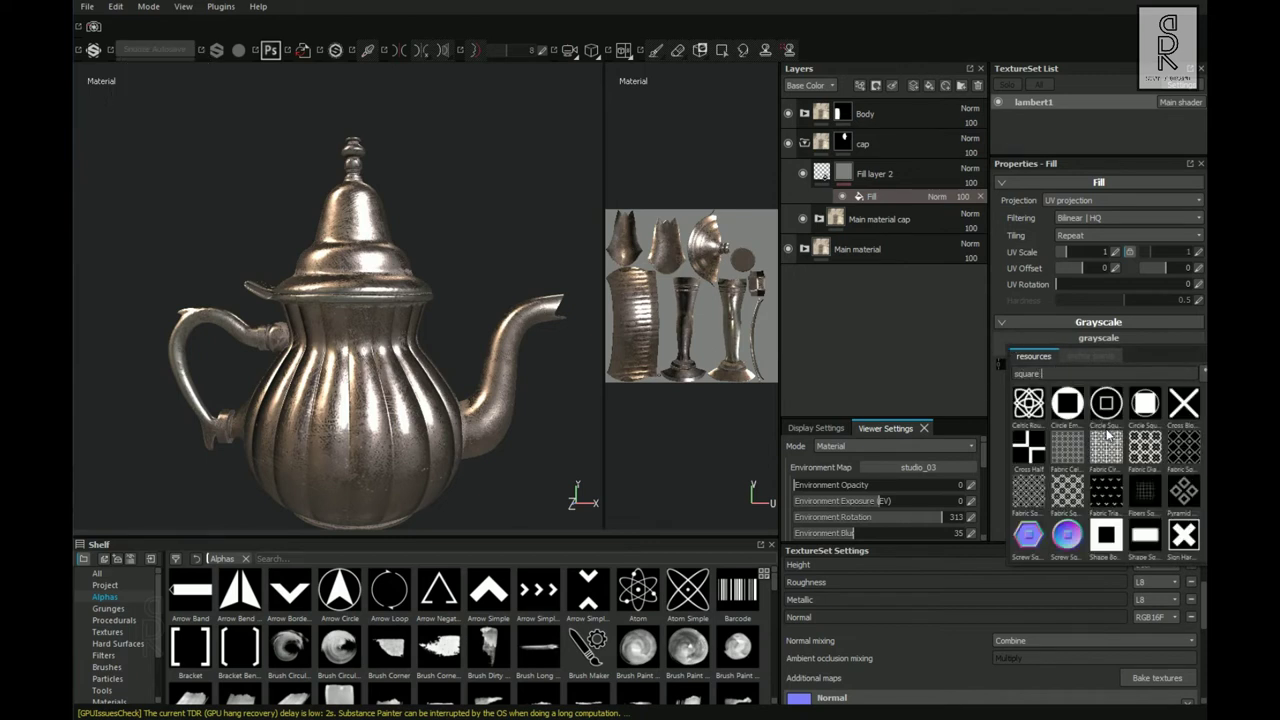
type(" sharp")
left_click(1024, 404)
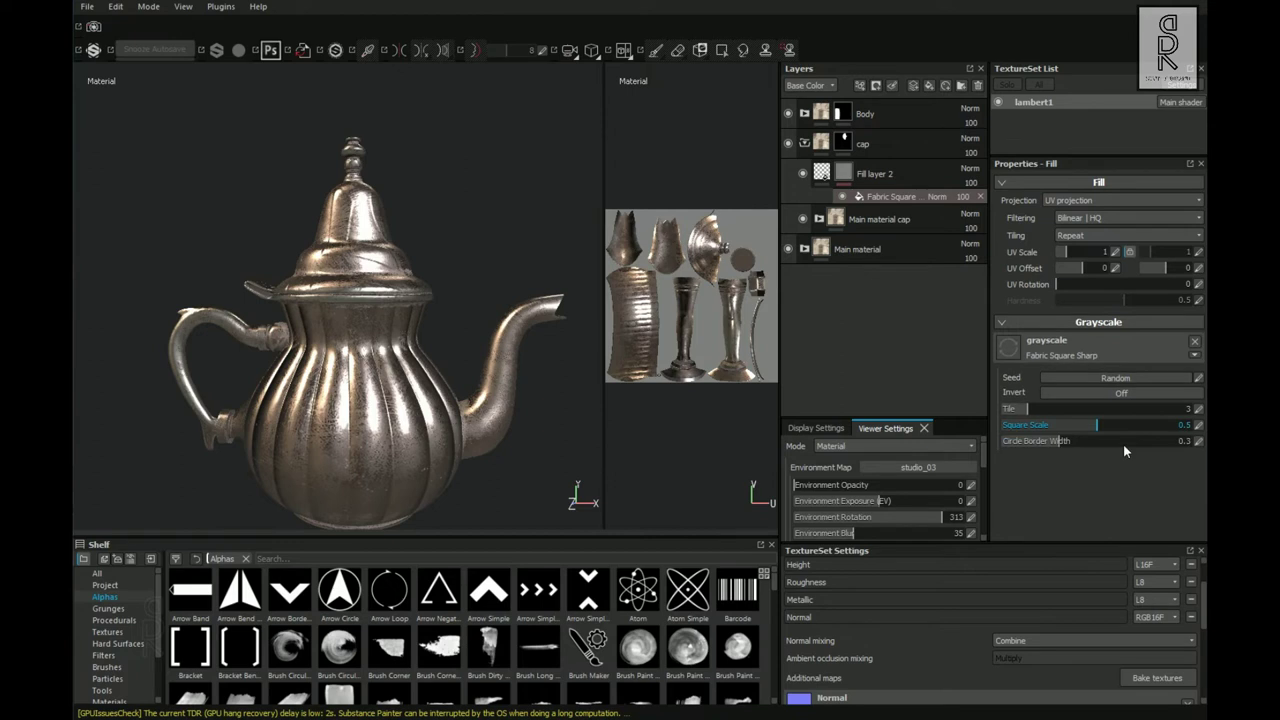
left_click(105, 621)
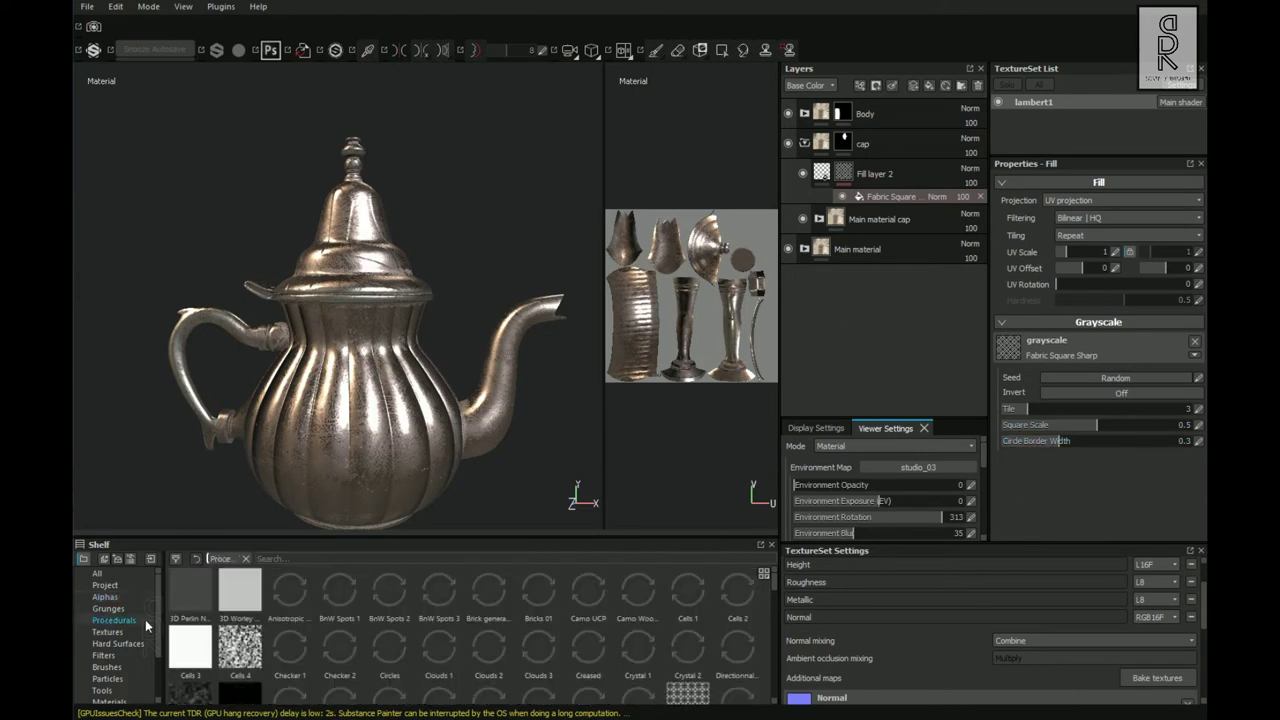
type("square")
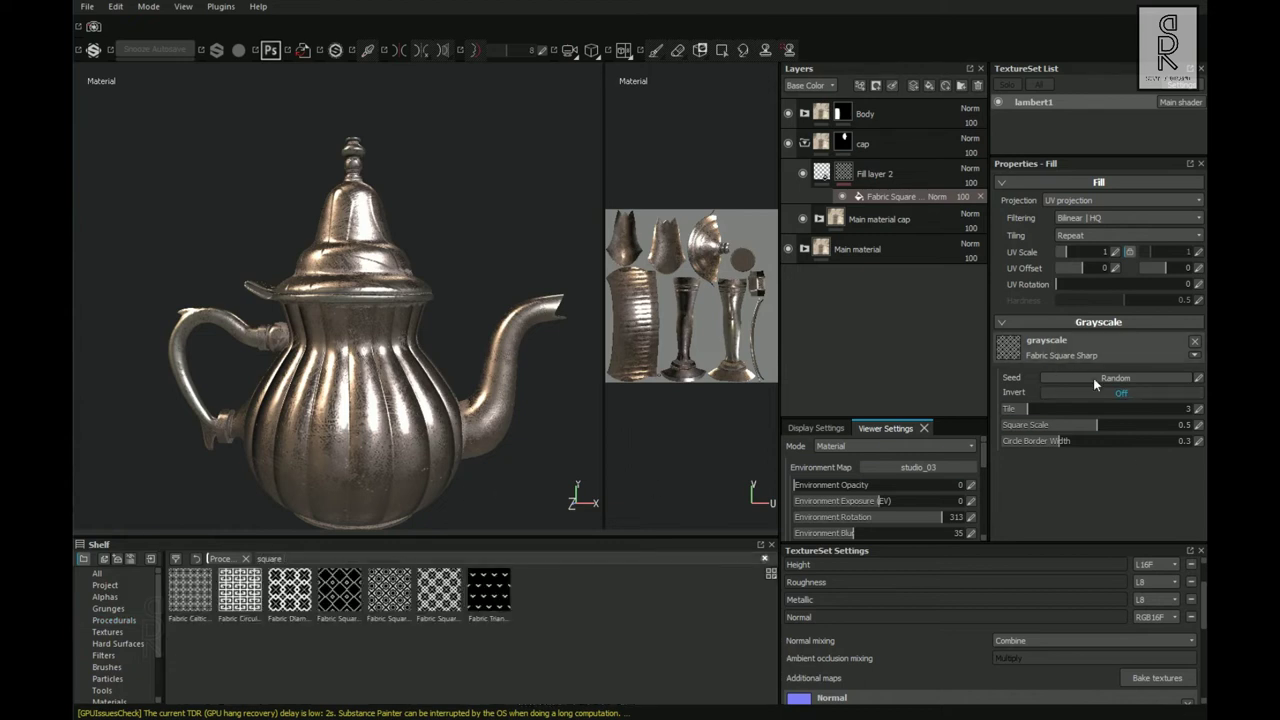
Set the lid pattern's UV scale to 8 and UV rotation to 225, and inspect the patterned lid under rotated lighting.
left_click(1116, 252)
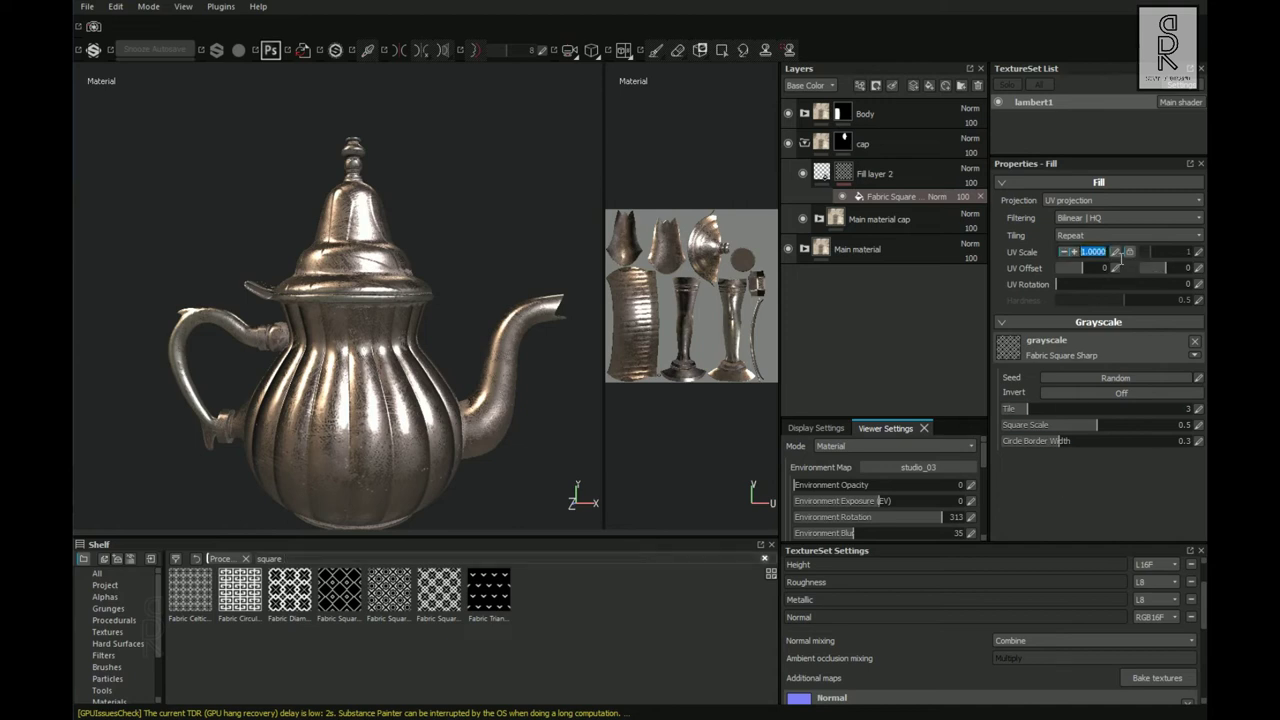
type("8")
key("Return")
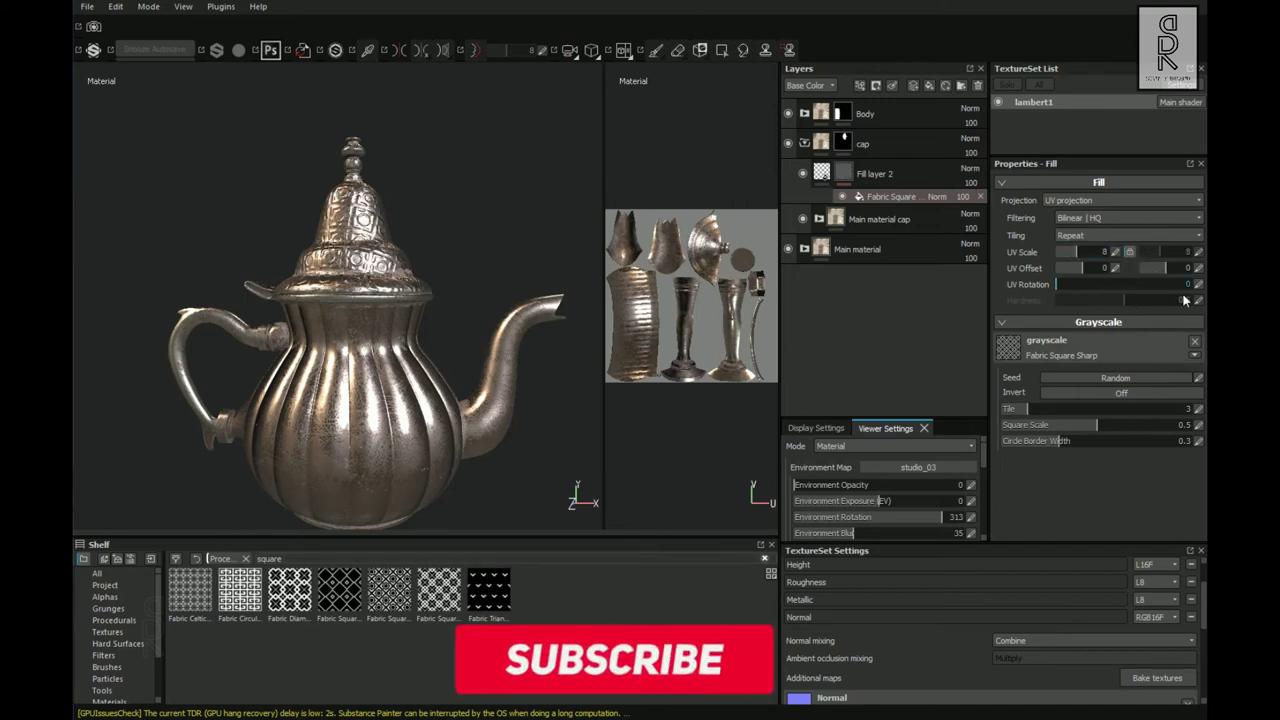
left_click(1200, 284)
type("225")
key("Return")
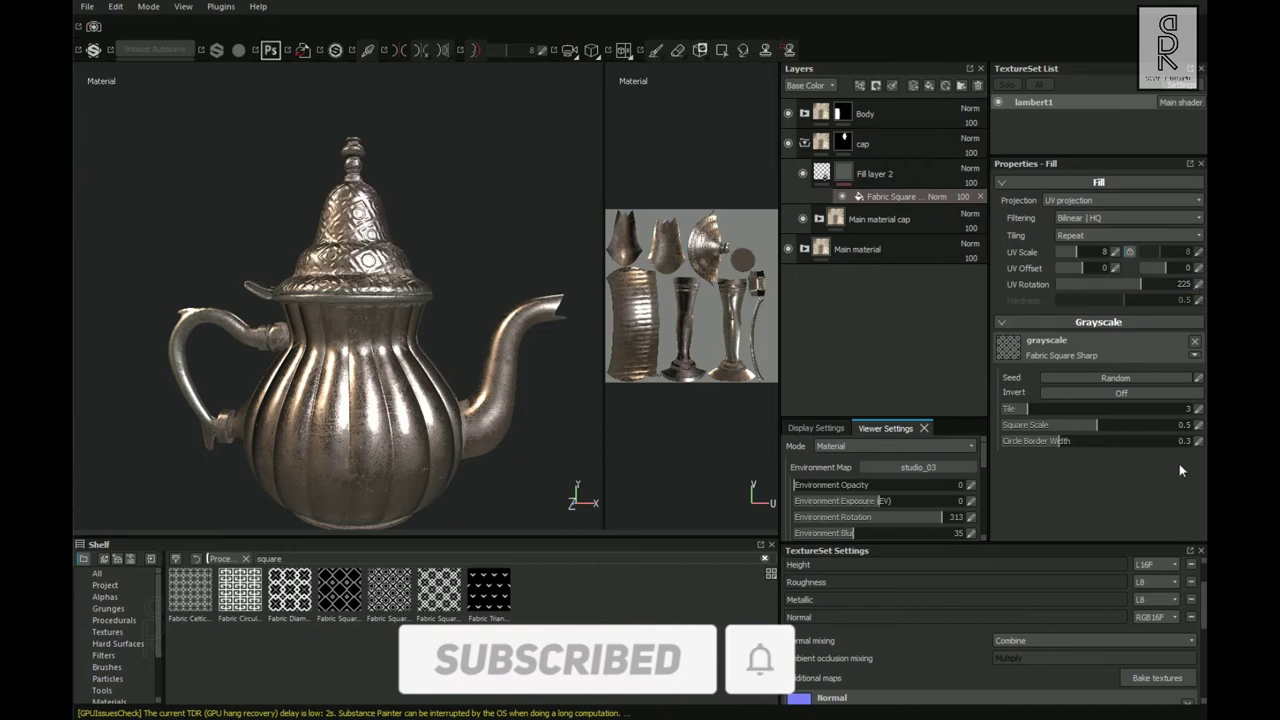
left_click_drag(395, 350, 430, 358, "alt")
scroll(380, 250, "up", 4)
scroll(380, 250, "down", 3)
right_click_drag(400, 380, 550, 394, "shift")
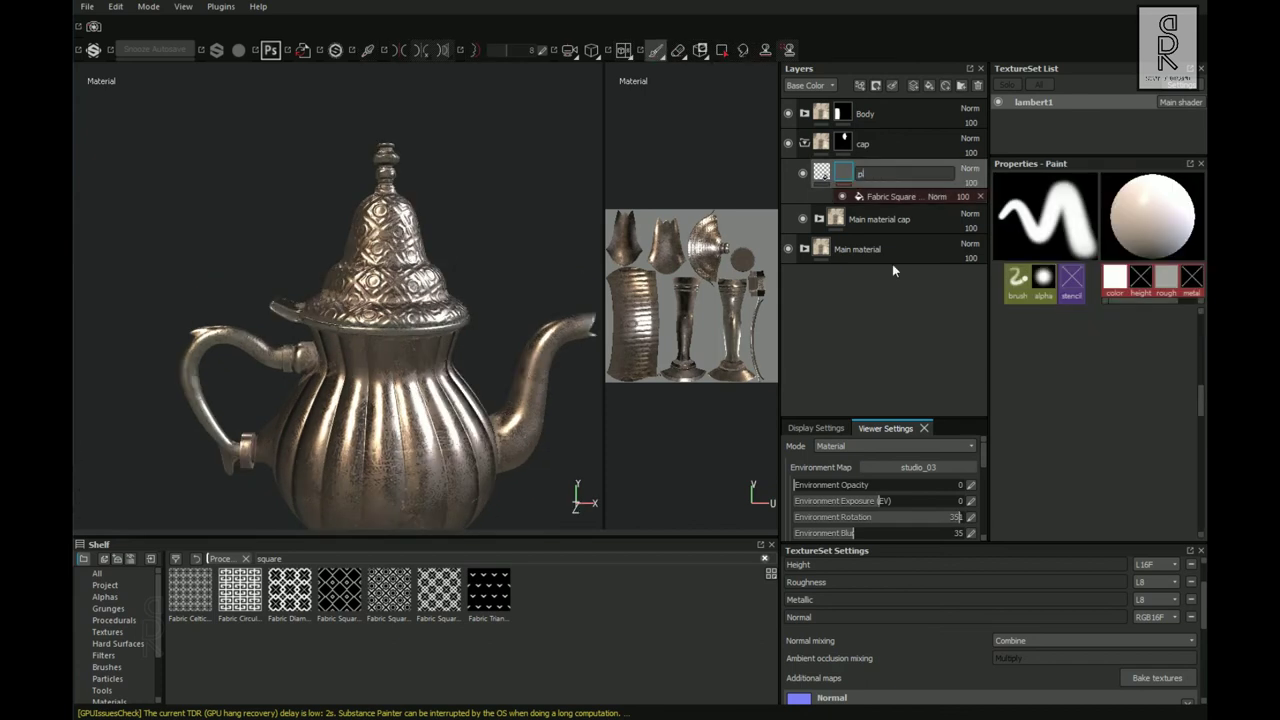
Rename the height fill layers in the cap and Body folders as pattern, and collapse both folders.
type("pl")
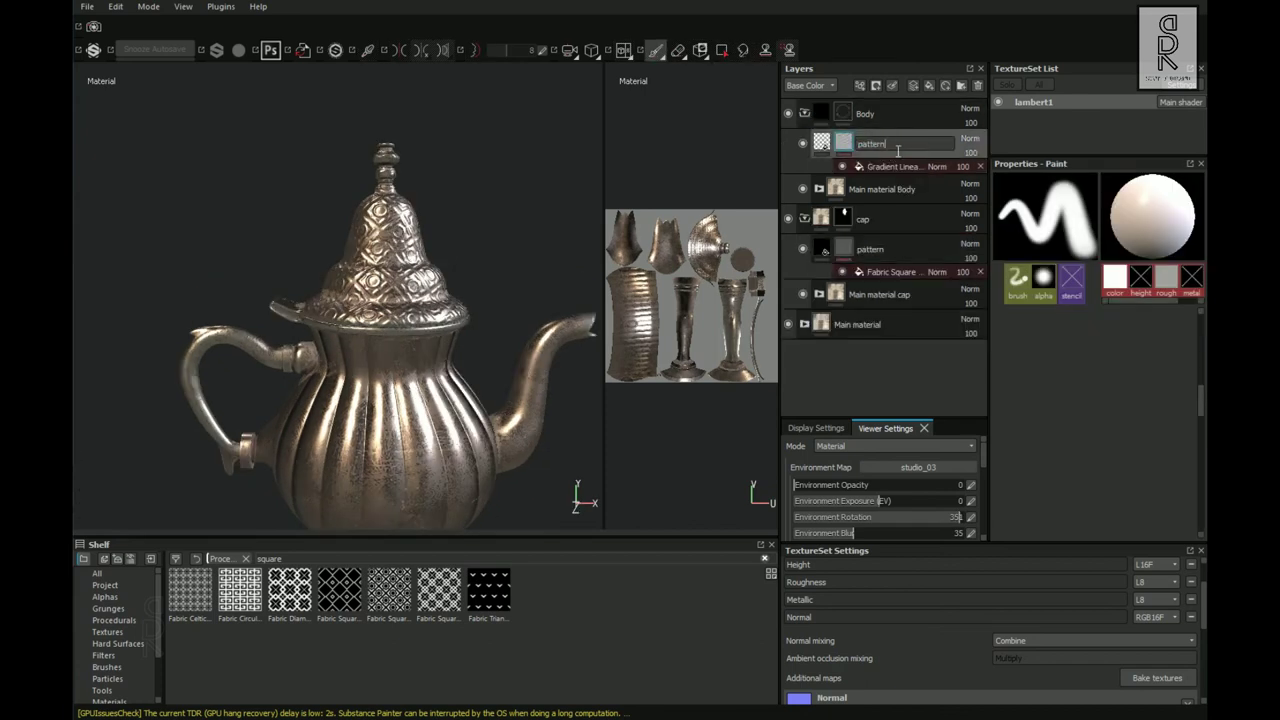
key("Return")
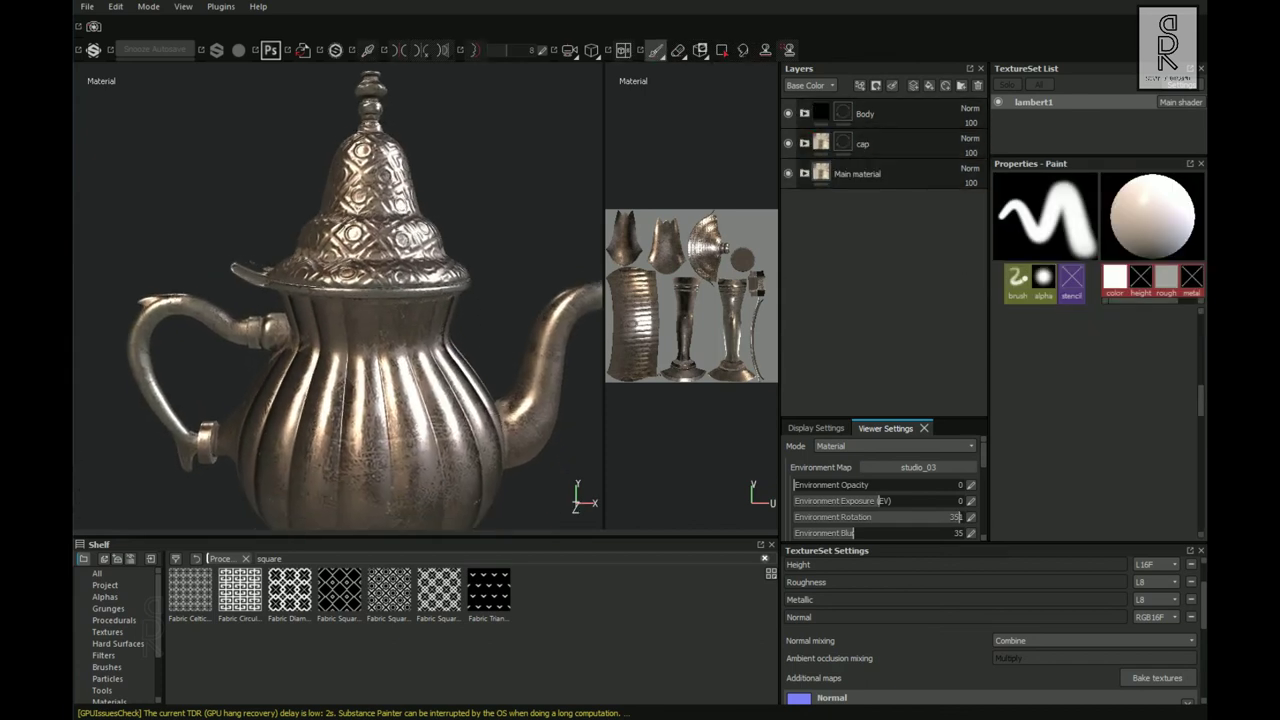
right_click_drag(520, 356, 461, 360, "shift")
Remove the knob on top of the lid from the cap folder's mask using black Polygon Fill in quad mode.
middle_click_drag(461, 360, 466, 488, "alt")
right_click_drag(466, 488, 480, 366, "alt")
left_click(843, 144)
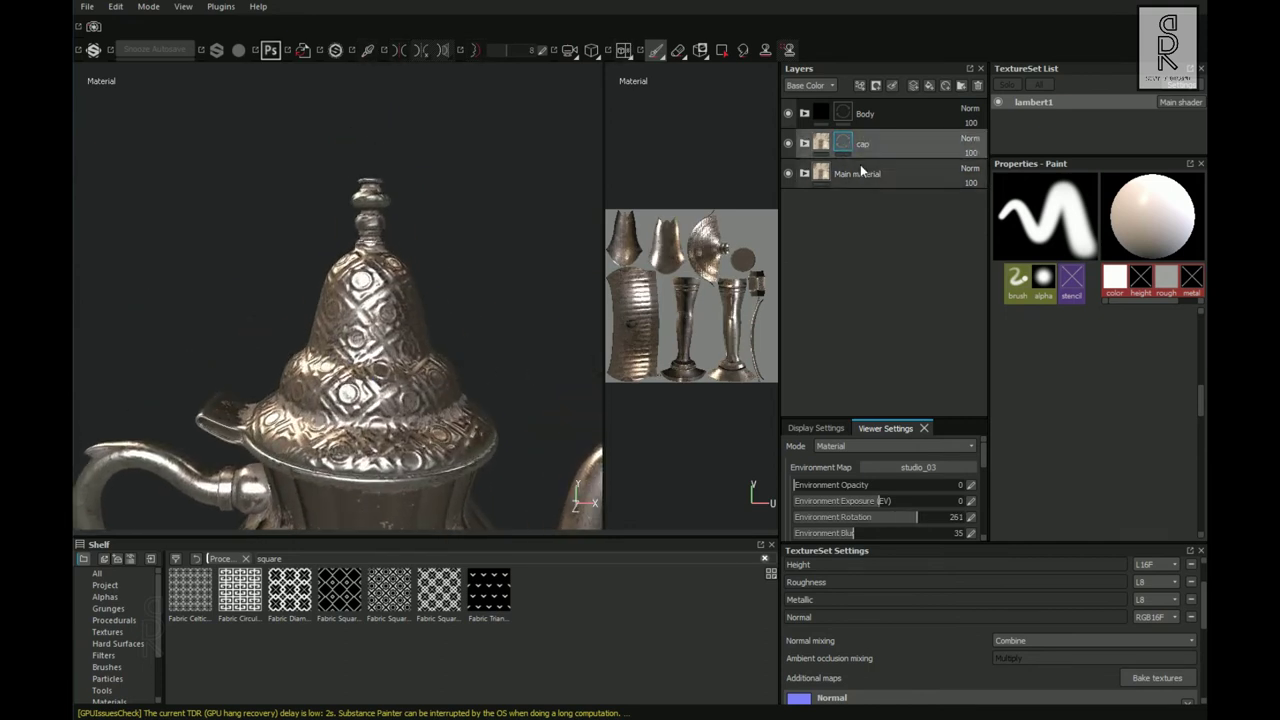
key("4")
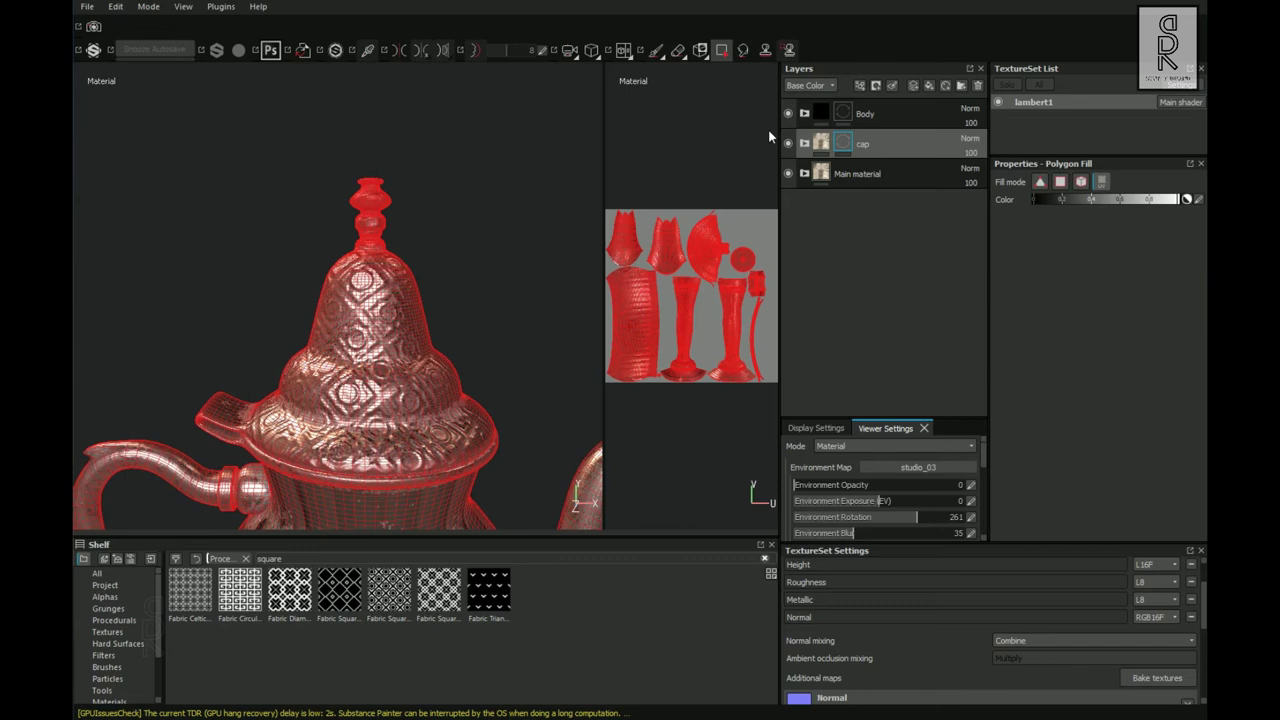
left_click(1060, 183)
right_click_drag(410, 440, 514, 417, "alt")
middle_click_drag(514, 417, 520, 445, "alt")
left_click_drag(265, 115, 483, 280)
scroll(418, 441, "up", 3)
middle_click_drag(418, 441, 437, 515, "alt")
mouse_move(196, 98)
left_mouse_down()
mouse_move(500, 256)
mouse_move(518, 313)
left_mouse_up()
right_click_drag(518, 313, 480, 289, "alt")
left_click_drag(480, 289, 478, 265, "alt")
left_click_drag(190, 152, 493, 366)
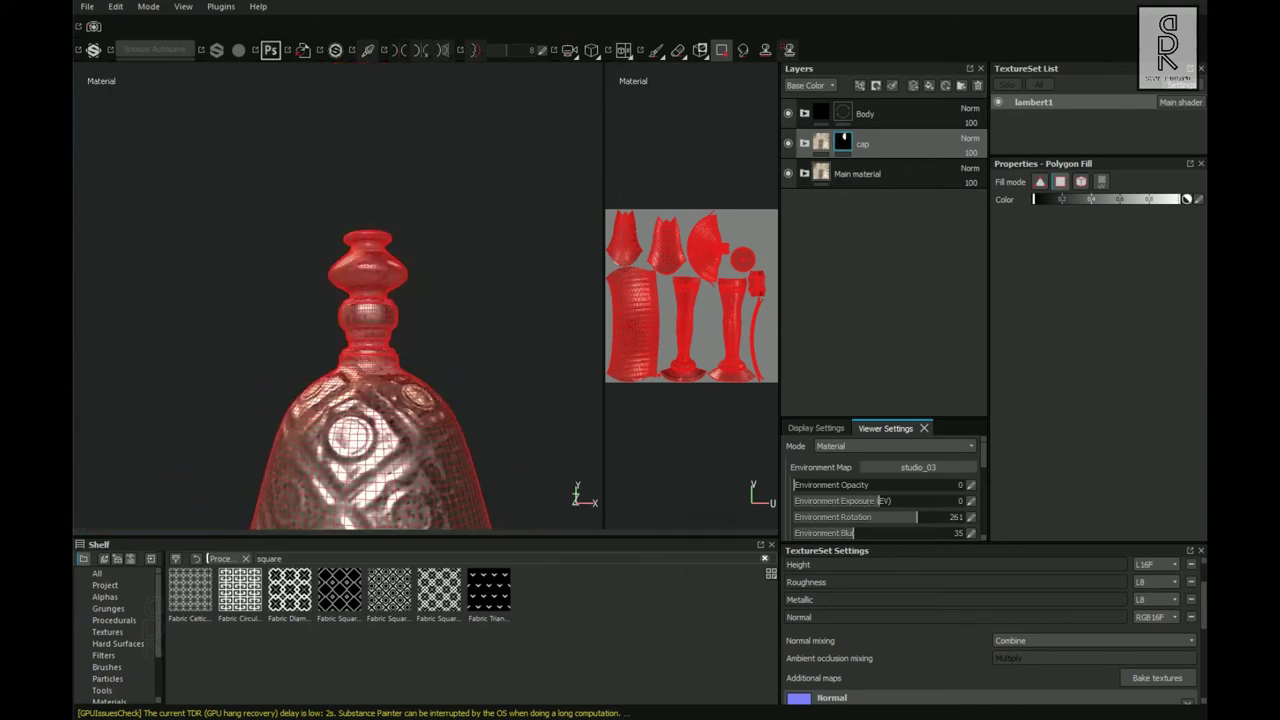
middle_click_drag(144, 332, 190, 220, "alt")
key("1")
left_click_drag(190, 220, 373, 211, "alt")
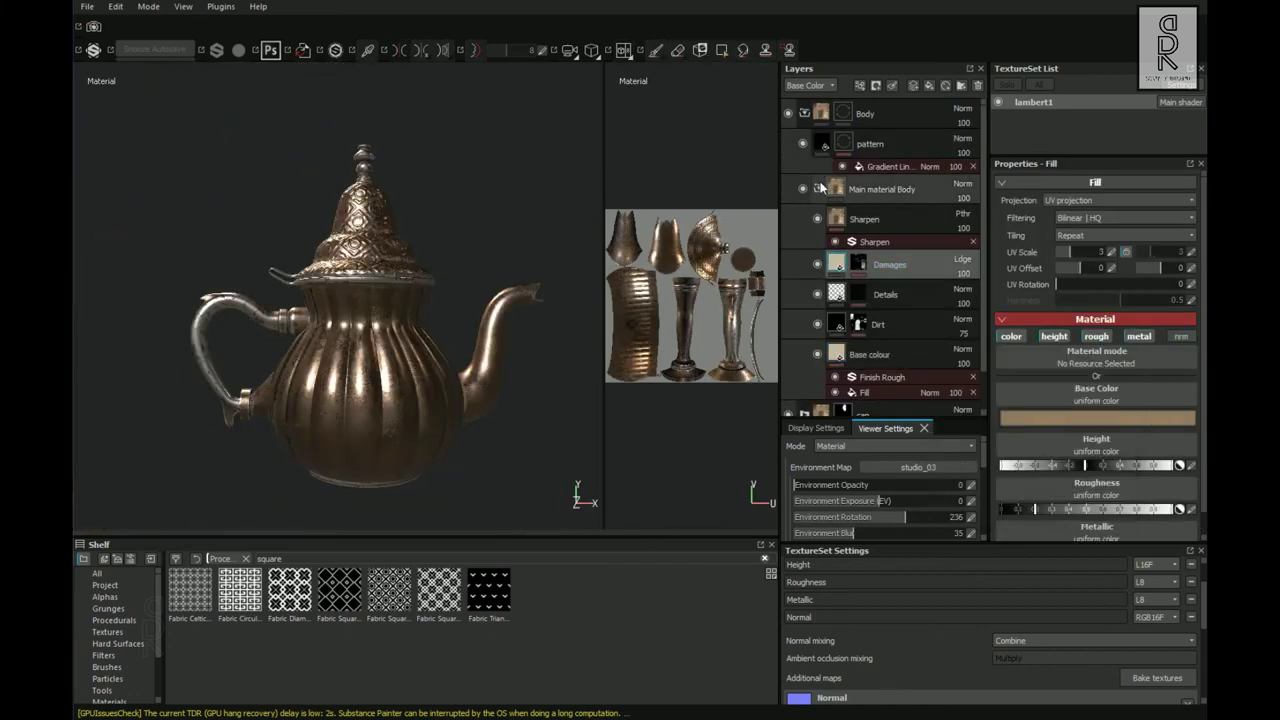
Adjust the base color of the Damages layers in the Main material Body and Main material folders, and collapse the folders.
left_click(1158, 418)
left_click(1095, 429)
left_click(1101, 341)
left_click(912, 250)
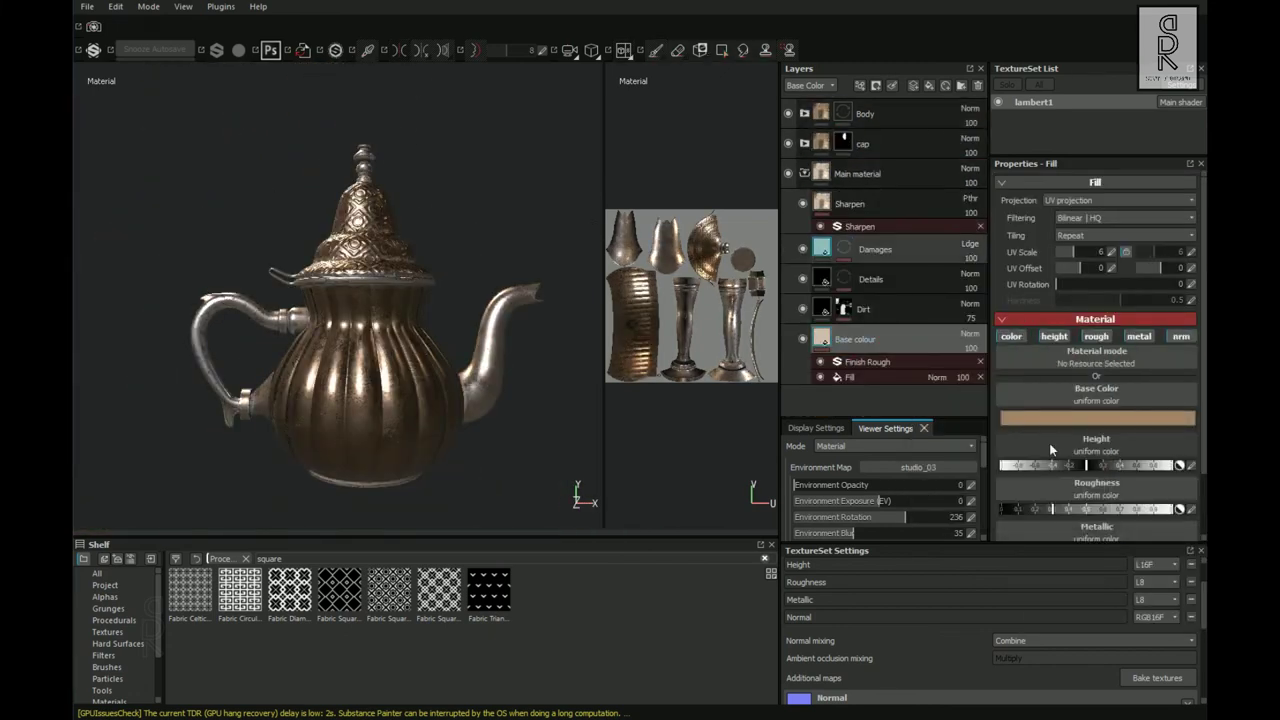
left_click(1026, 420)
left_click(1092, 429)
left_click(1097, 341)
left_click(804, 174)
Duplicate the Main material folder, and duplicate the Body folder and rename its copy Neck.
left_click(870, 174)
key("ctrl+d")
left_click(890, 114)
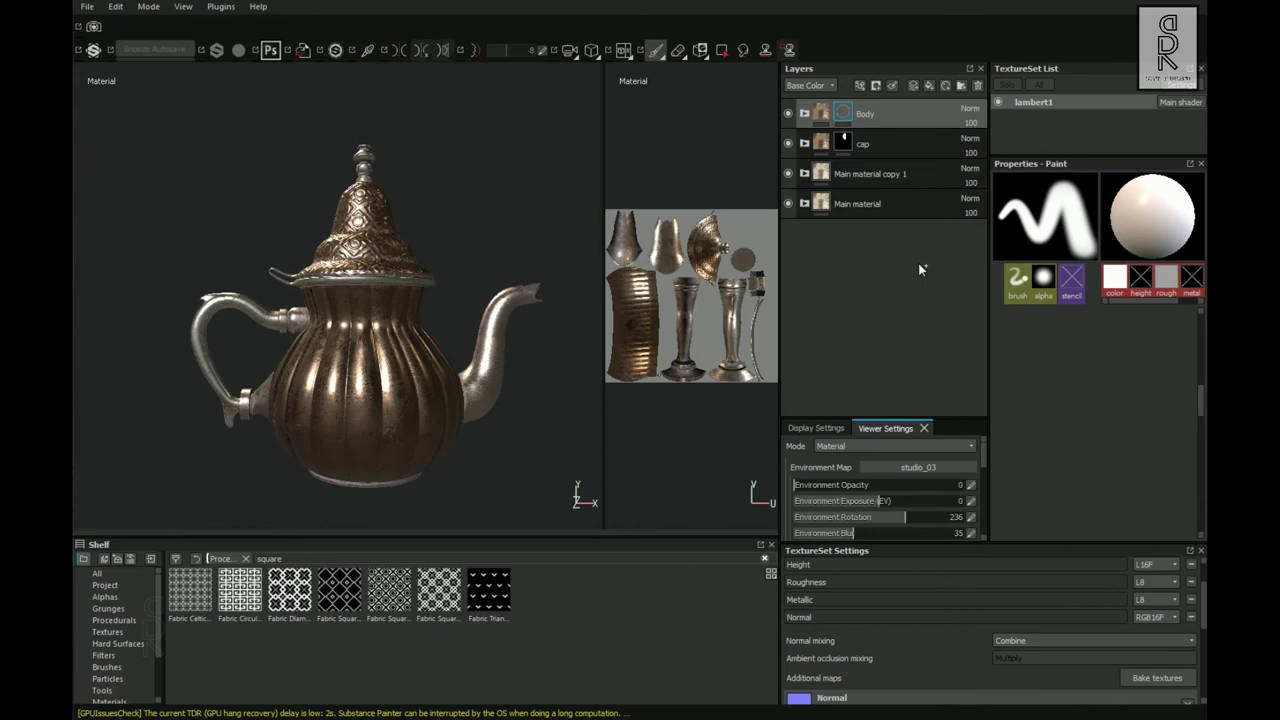
key("ctrl+d")
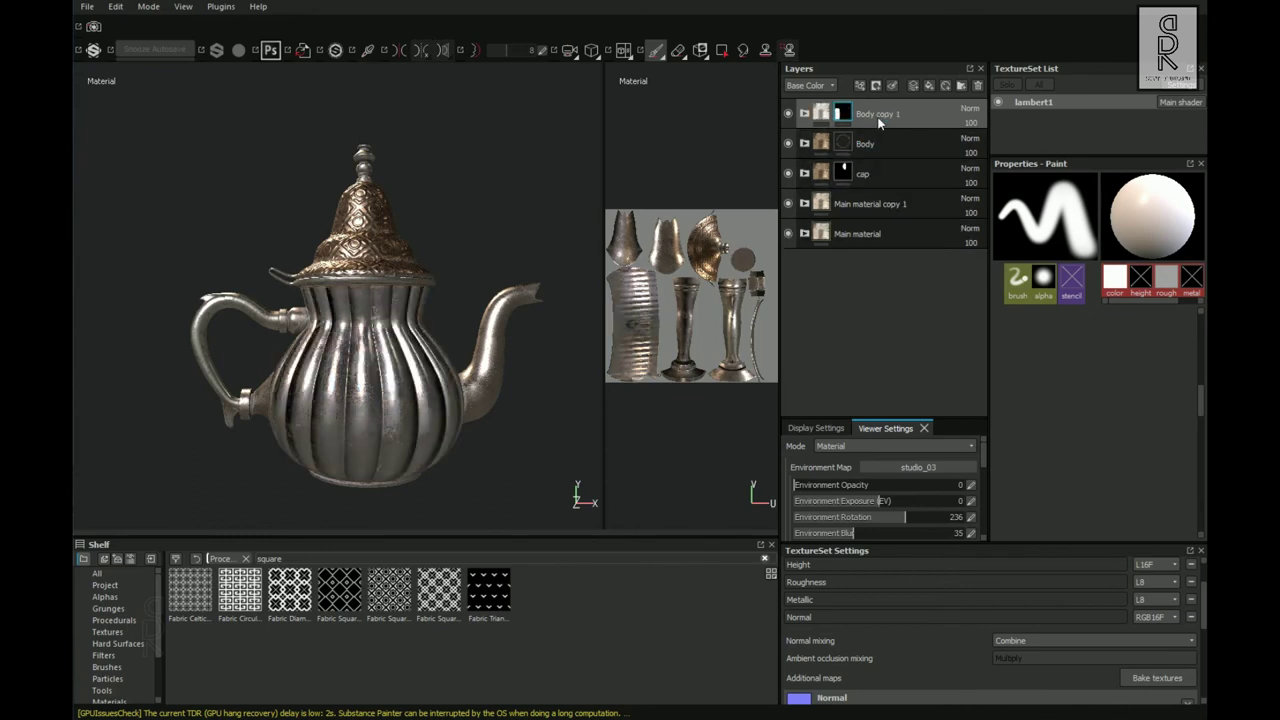
double_click(905, 115)
type("Neck")
key("Return")
Remove the teapot's body from the Neck folder's mask using black Polygon Fill in UV chunk mode.
left_click(720, 52)
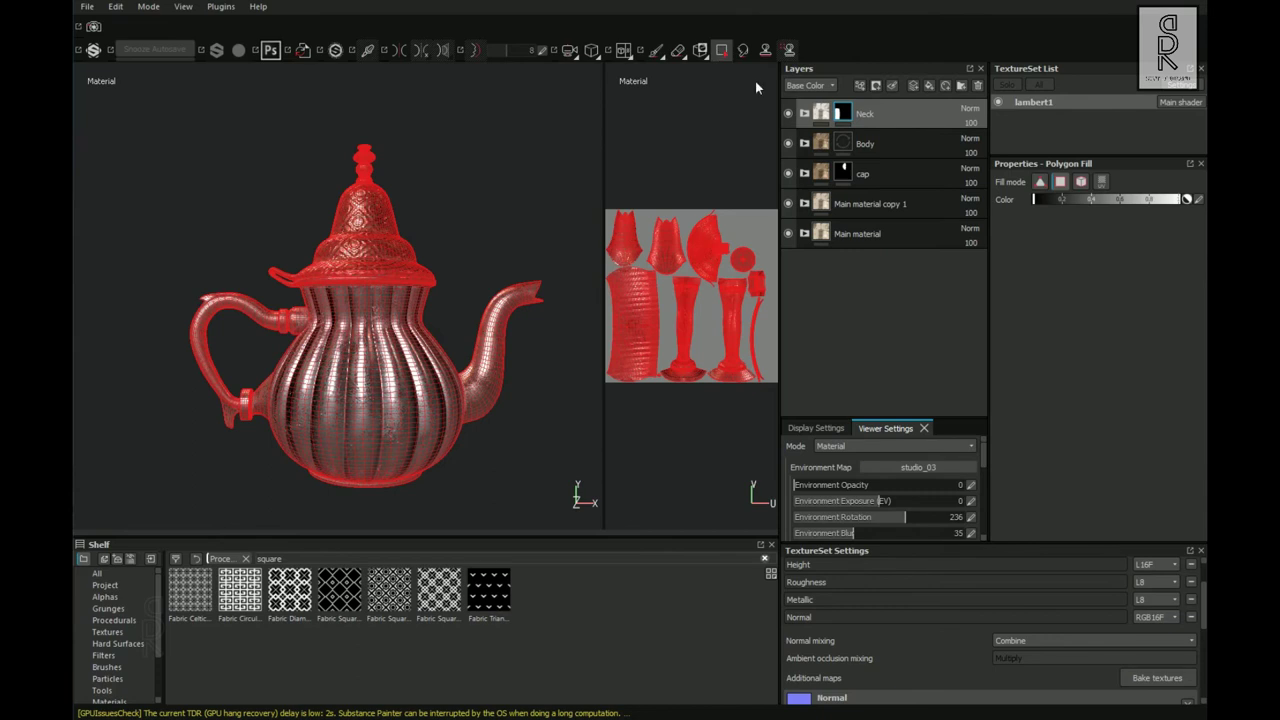
left_click(821, 113)
left_click(1100, 183)
left_click(364, 390)
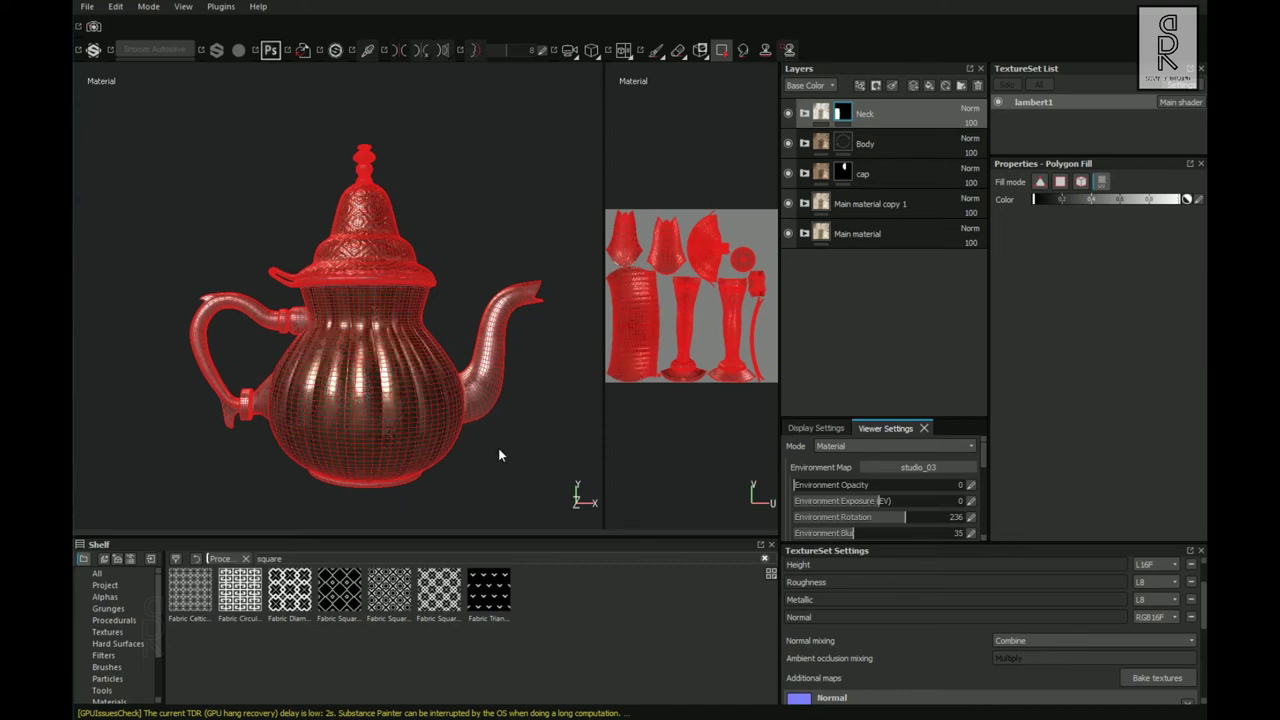
Add the teapot's spout to the Neck folder's mask using white Polygon Fill in UV chunk mode.
left_click_drag(499, 450, 484, 464, "alt")
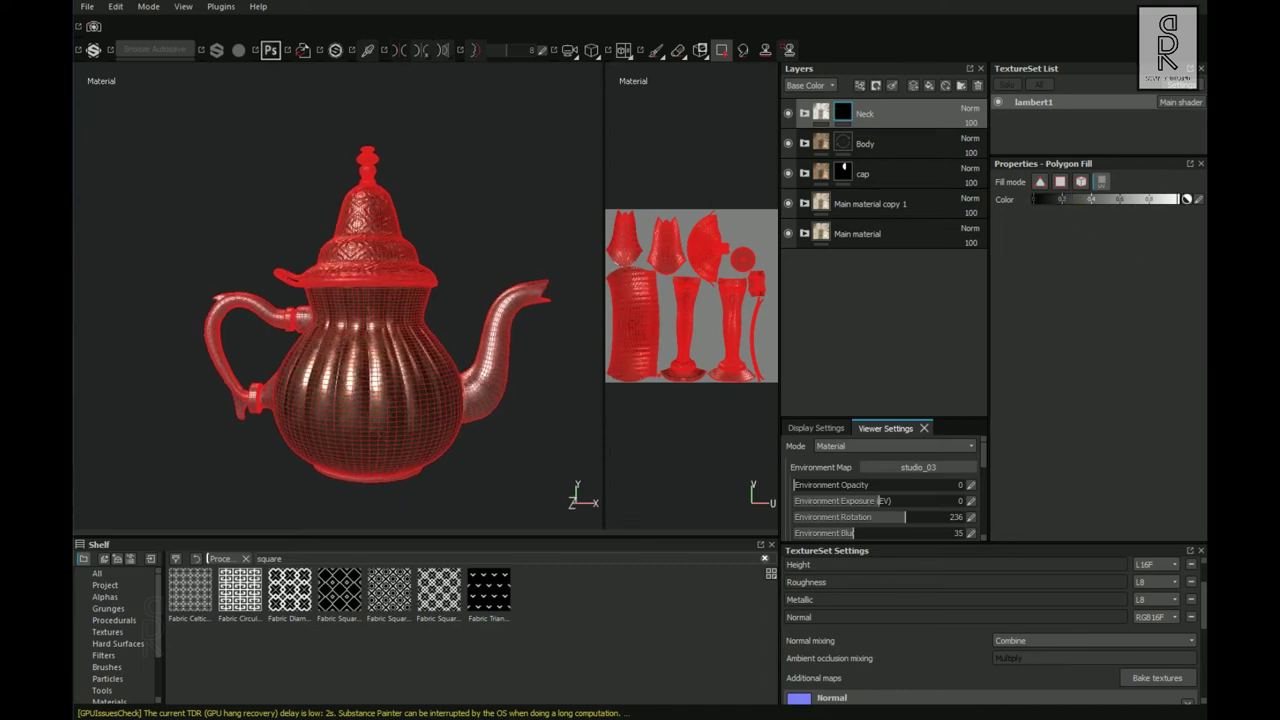
left_click_drag(502, 250, 585, 354)
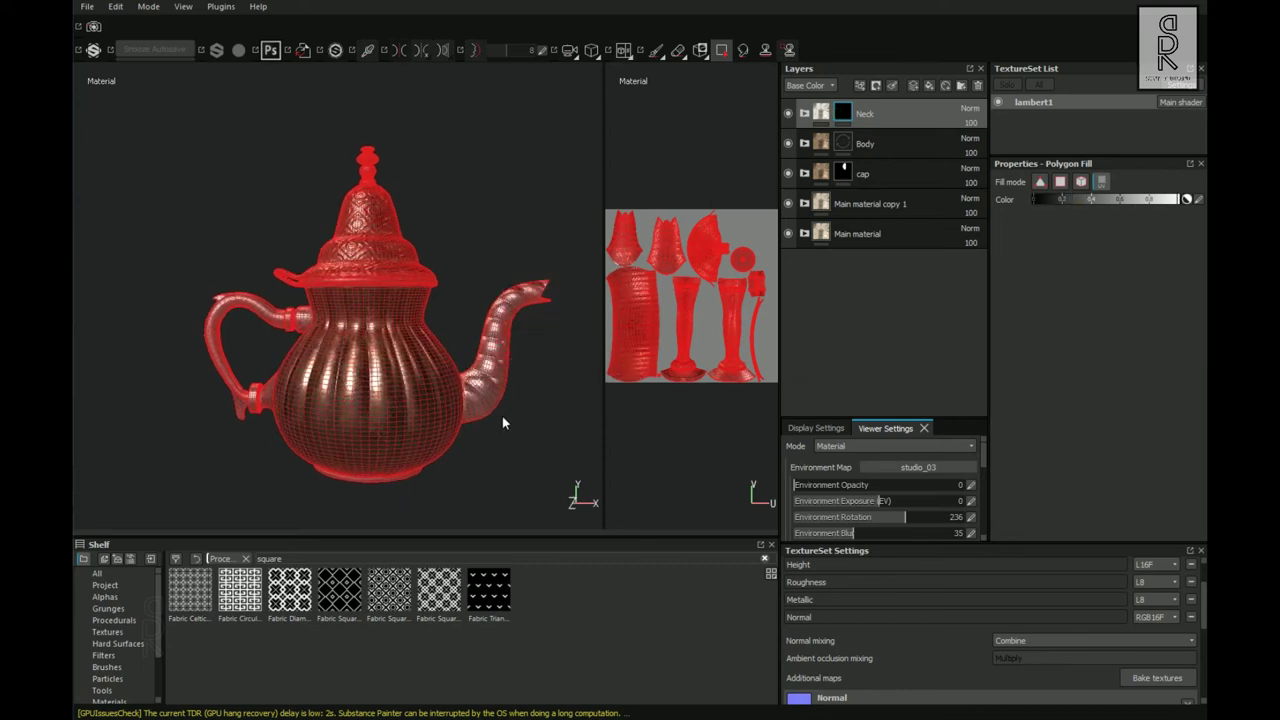
left_click_drag(503, 422, 510, 421, "alt")
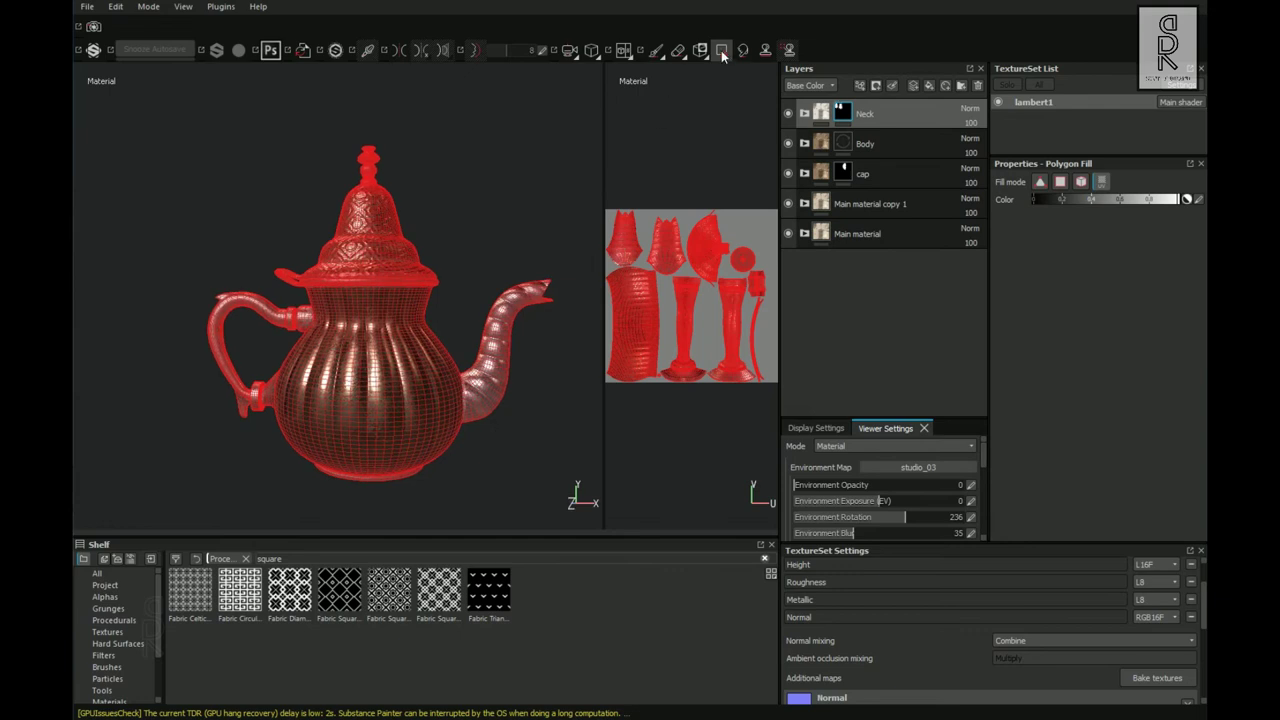
left_click(656, 50)
Set the UV rotation of the Gradient Linear 2 fill in the Neck folder's pattern mask to 80.
left_click(804, 114)
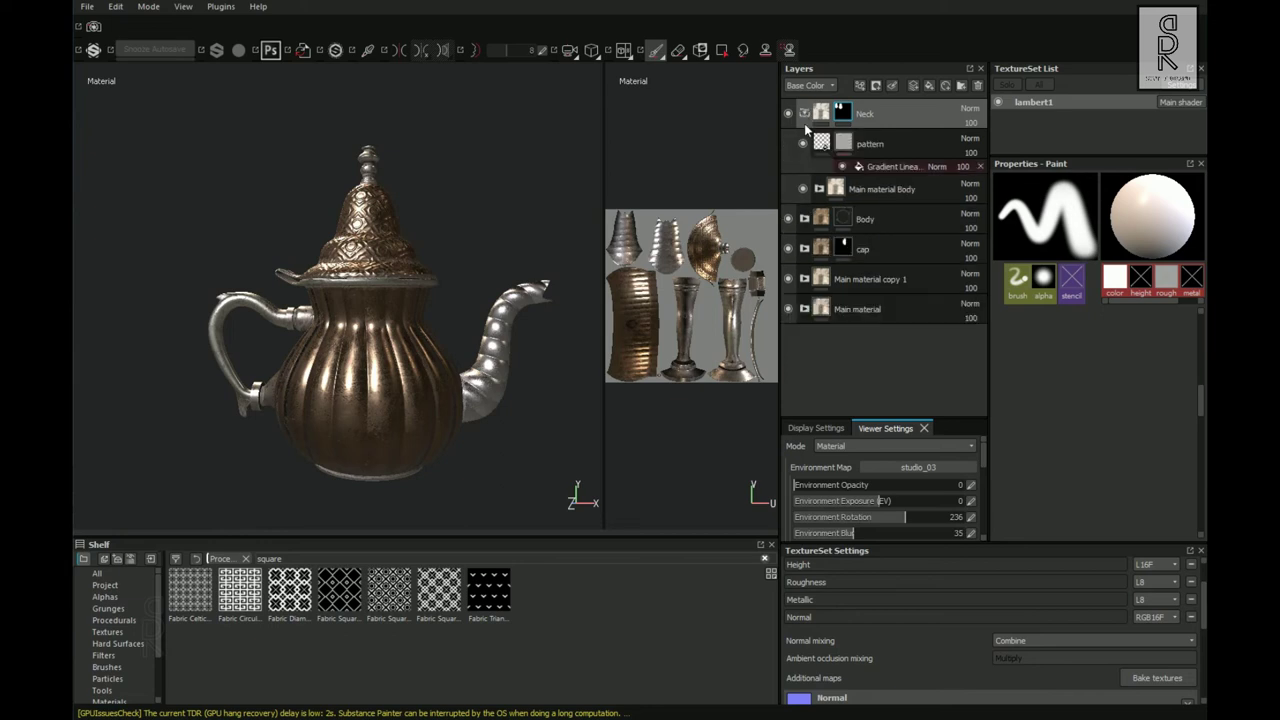
left_click(819, 189)
left_click(868, 354)
left_click_drag(370, 410, 424, 395, "alt")
right_click_drag(424, 395, 450, 395, "shift")
left_click(843, 143)
left_click(892, 167)
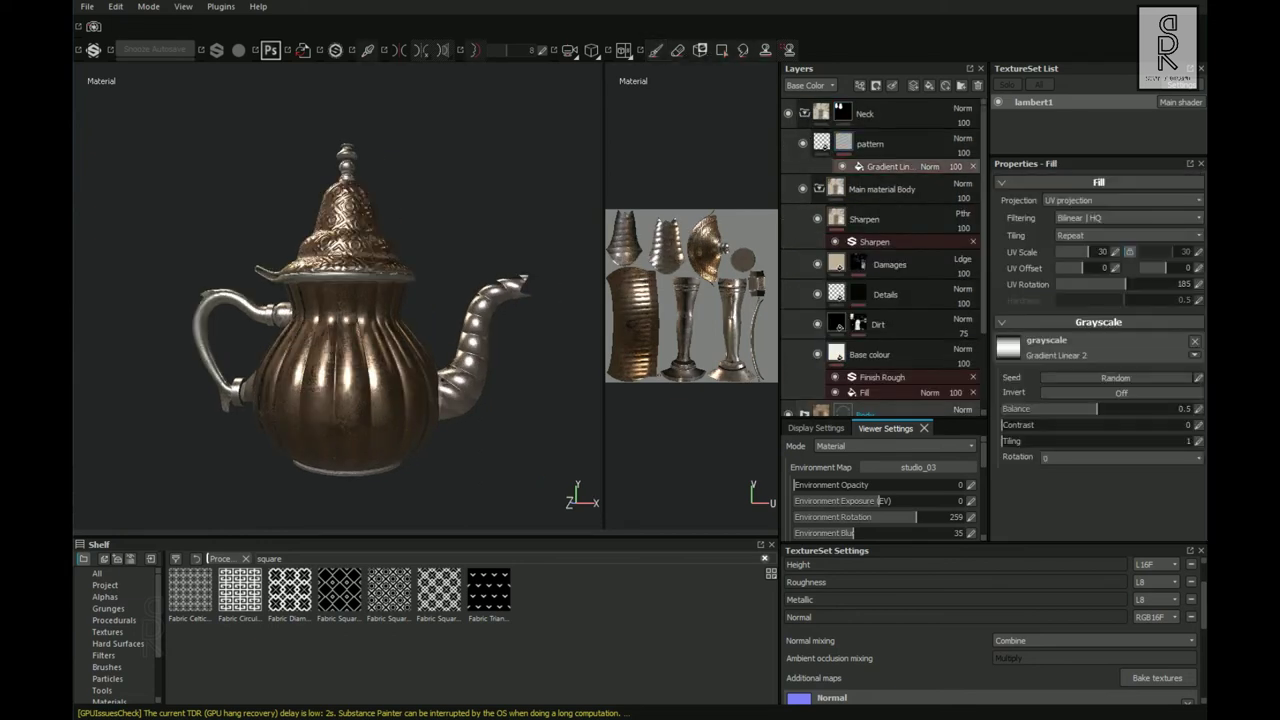
left_click(1199, 284)
type("80")
key("Return")
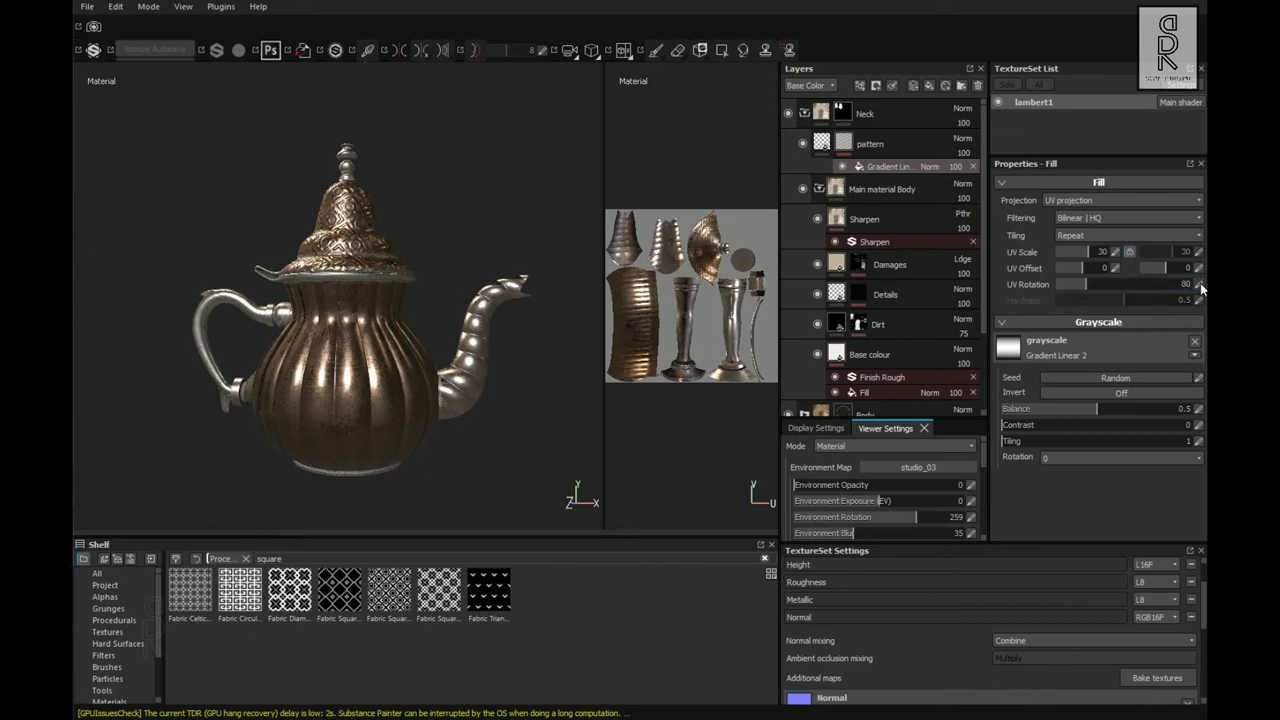
Set the pattern gradient's UV scale to 20 and tiling to 2, and open the pattern layer's height value for editing.
left_click(1116, 252)
type("20")
key("Return")
left_click(1199, 441)
type("2")
key("Return")
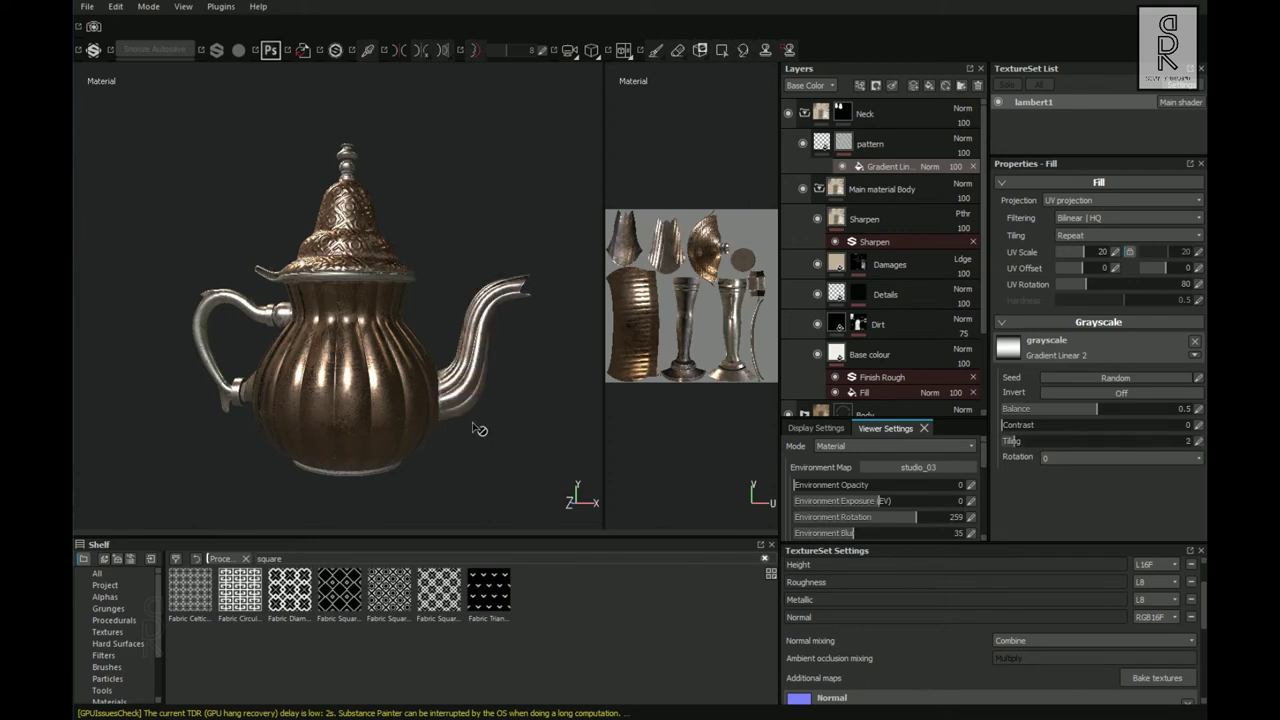
left_click(822, 143)
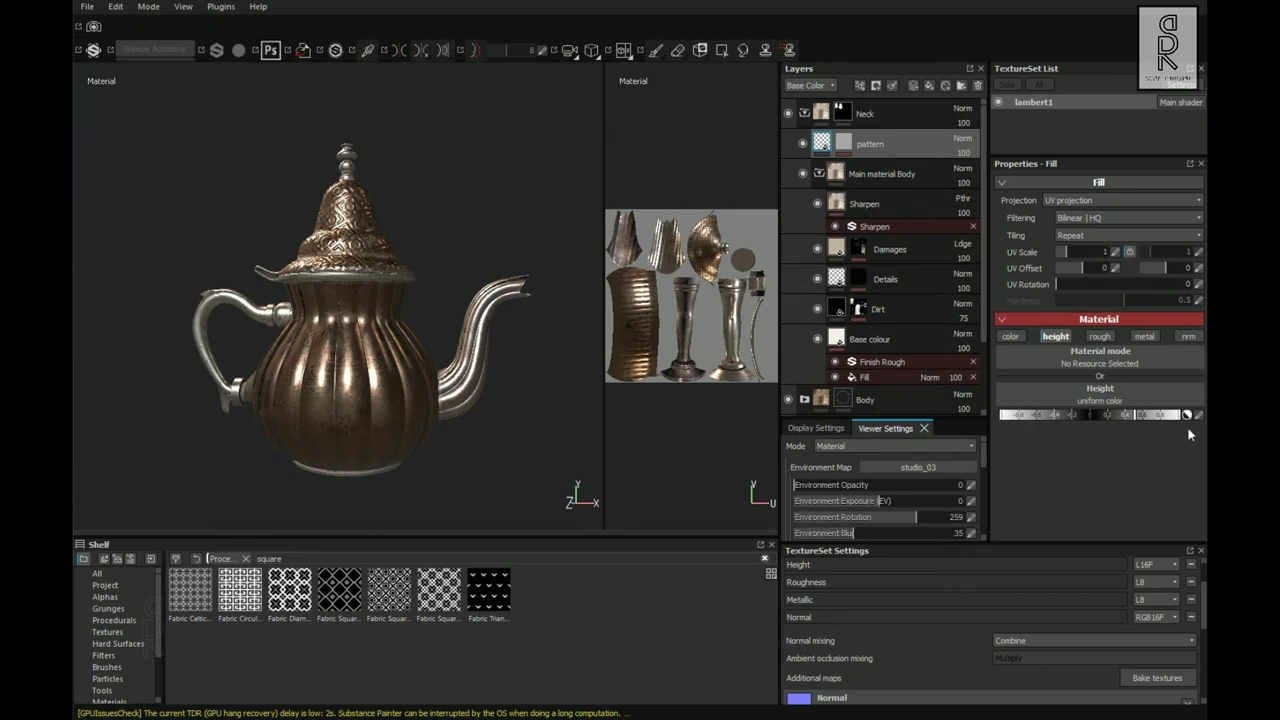
left_click(1200, 418)
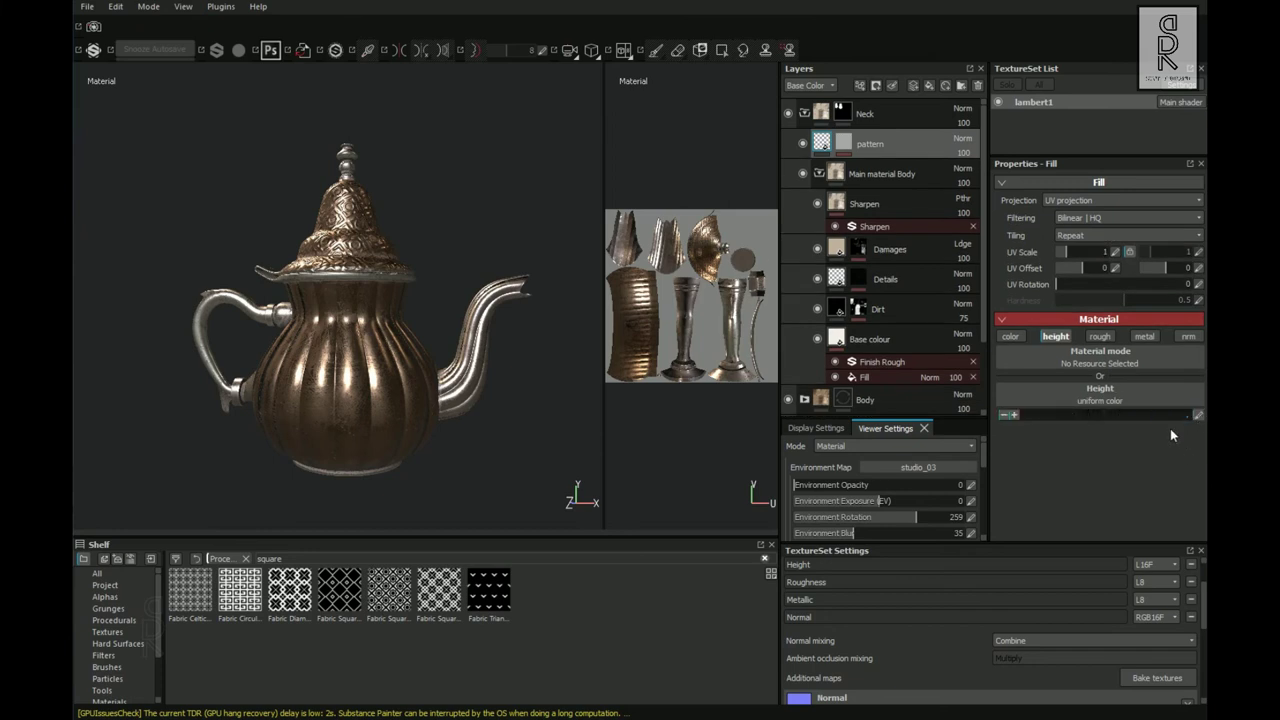
Change the base color of the Neck folder's Base colour layer to a dark brown with a value of about 0.25.
left_click(838, 340)
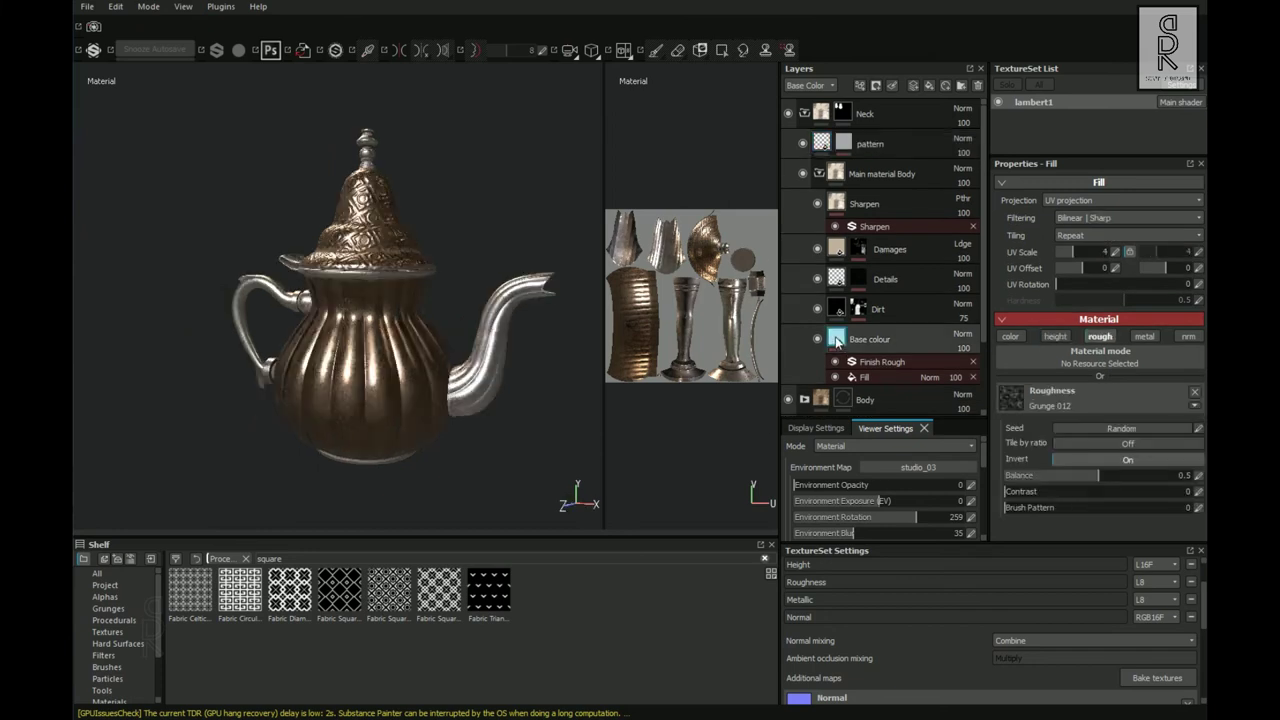
left_click(838, 342)
left_click(1126, 418)
left_click(1126, 431)
left_click_drag(1125, 438, 1126, 431)
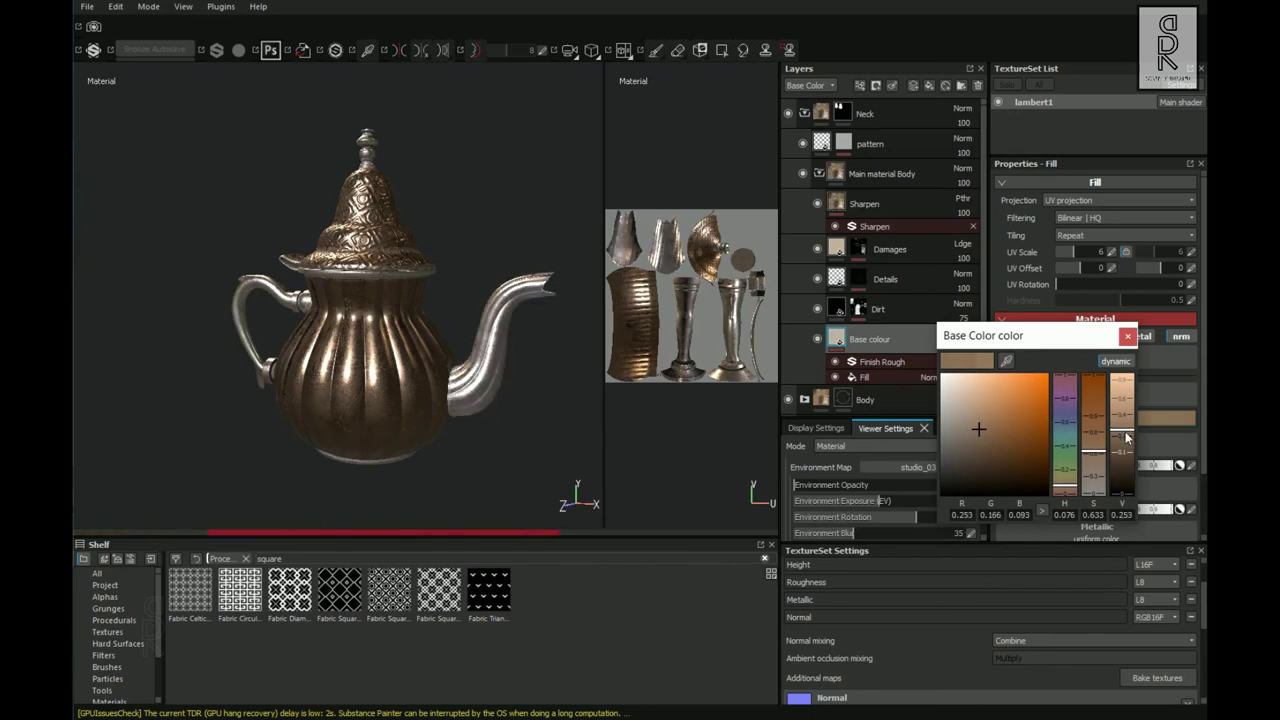
left_click_drag(466, 423, 586, 420, "alt")
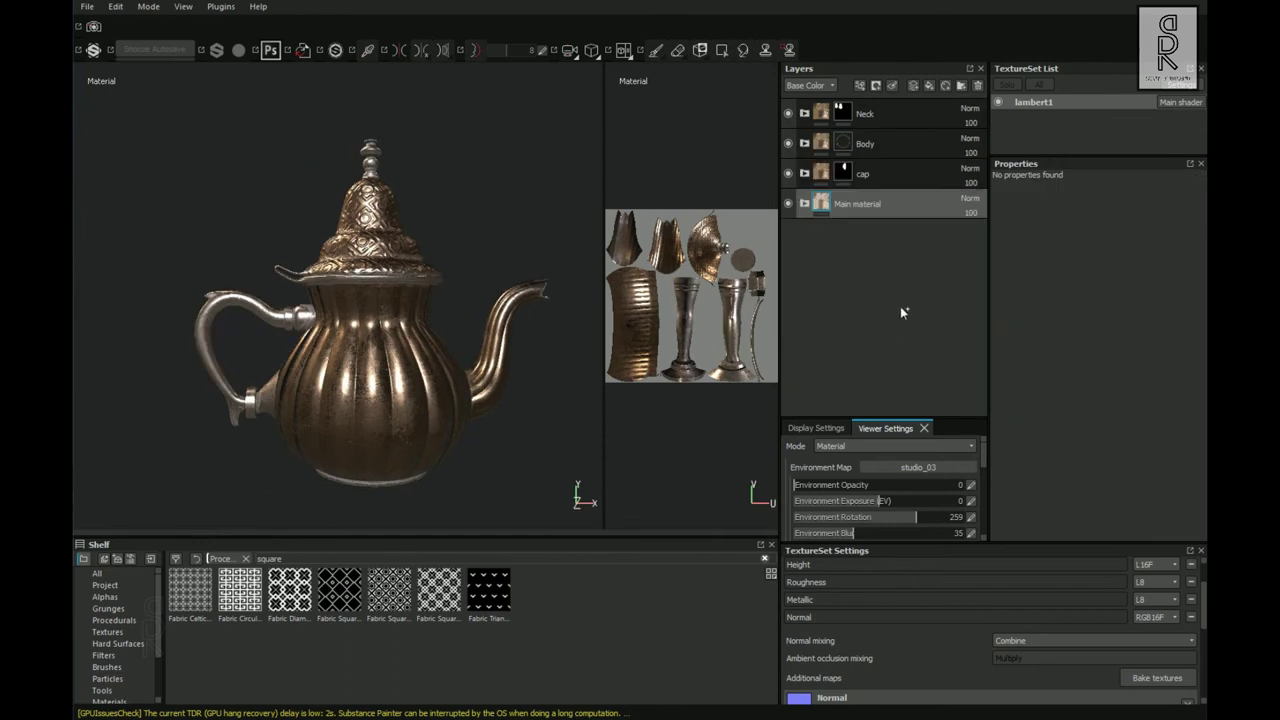
Duplicate the Main material folder as Main material handle and add an empty folder above it.
key("ctrl+d")
right_click_drag(540, 425, 557, 452, "shift")
left_click(961, 85)
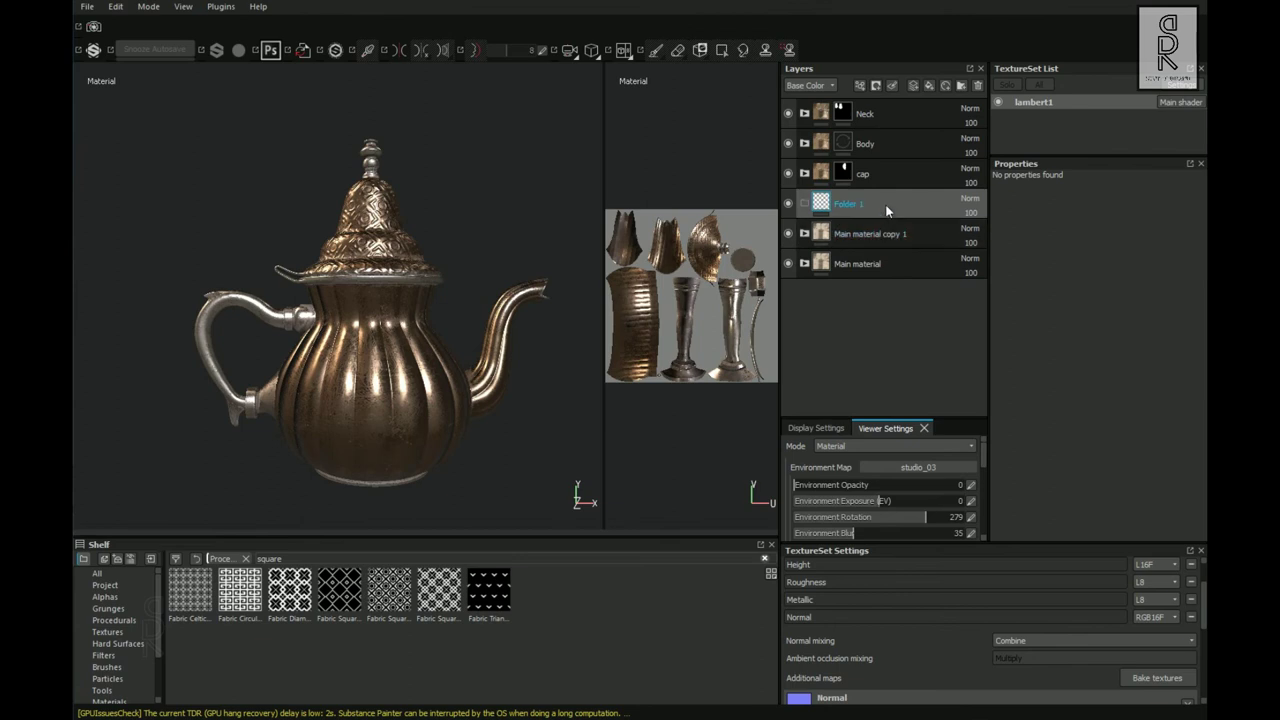
left_click(870, 240)
double_click(902, 234)
type("handle")
key("Return")
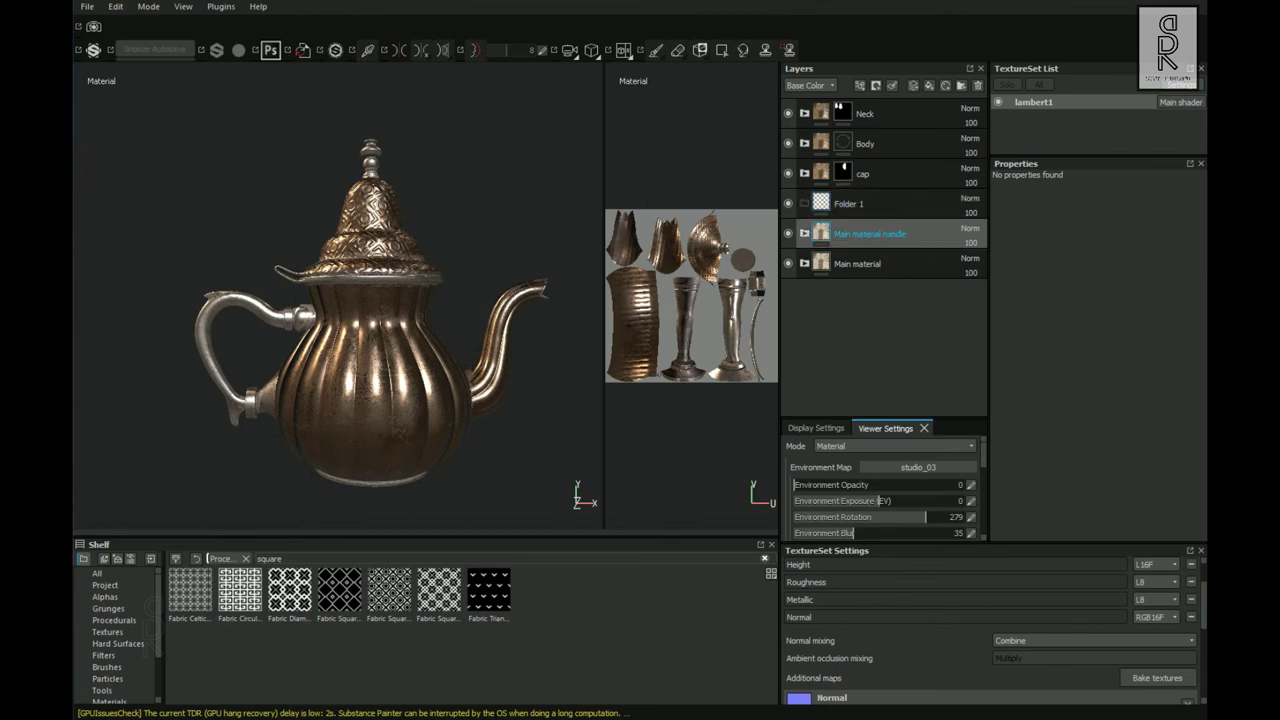
Move the Main material handle folder into the new empty folder and rename that outer folder Handle.
left_click_drag(896, 218, 892, 206)
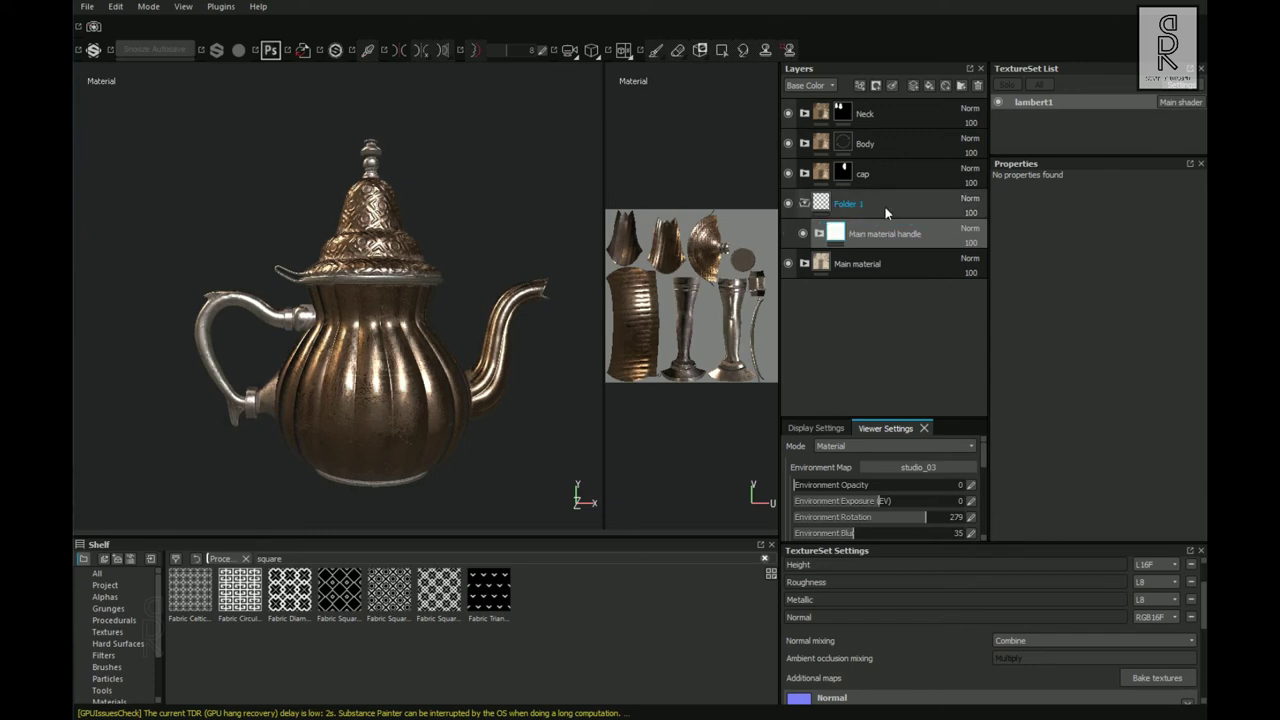
double_click(892, 205)
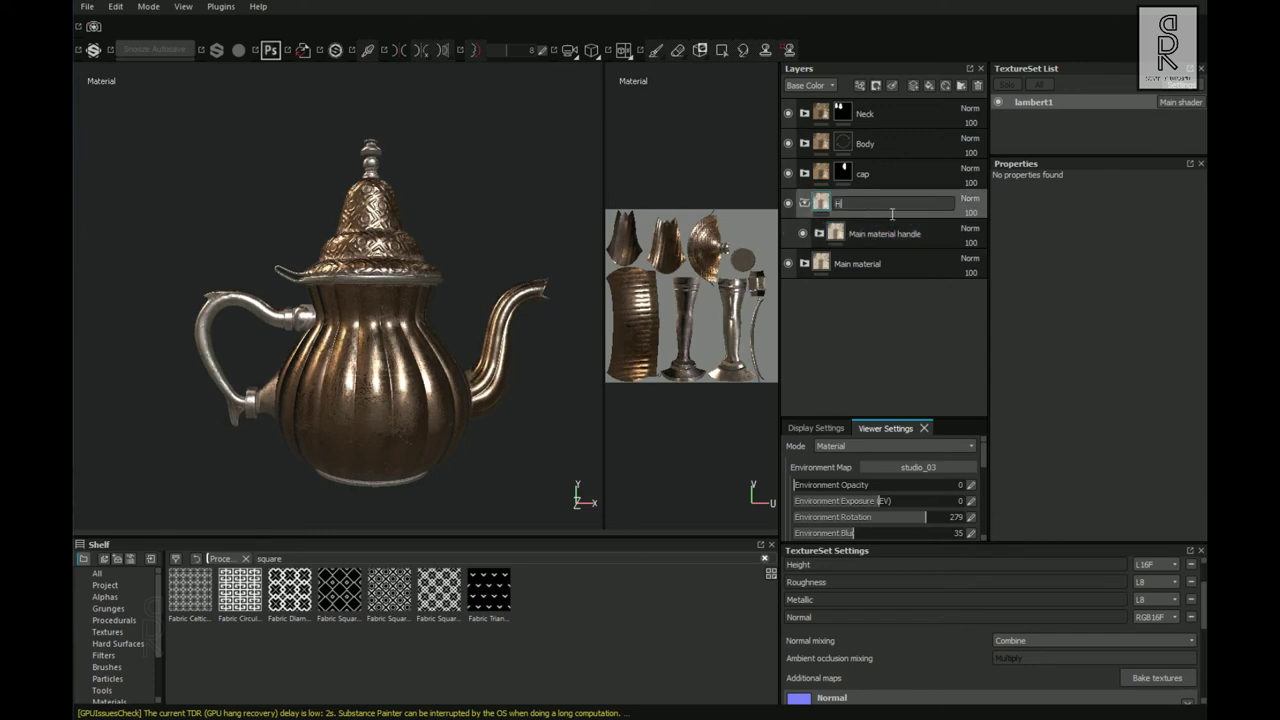
key("Return")
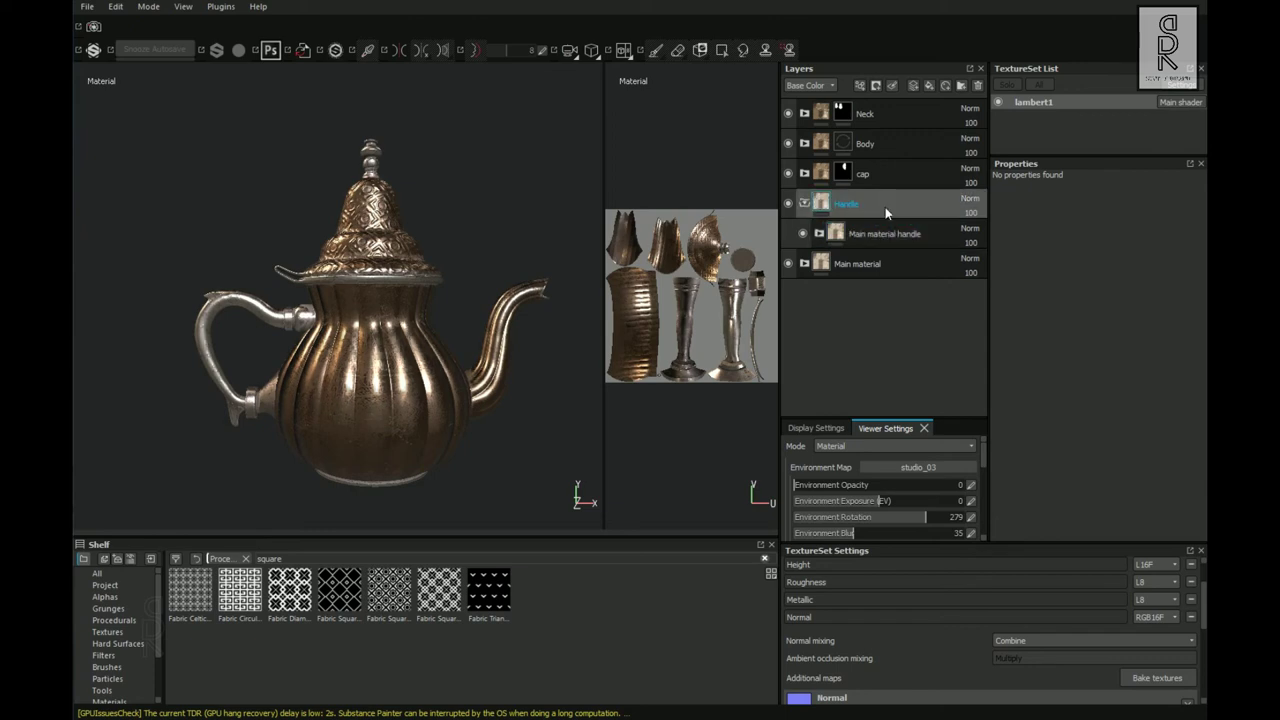
Add a black mask to the Handle folder and reveal the teapot's handle using white Polygon Fill in UV chunk mode.
right_click(845, 205)
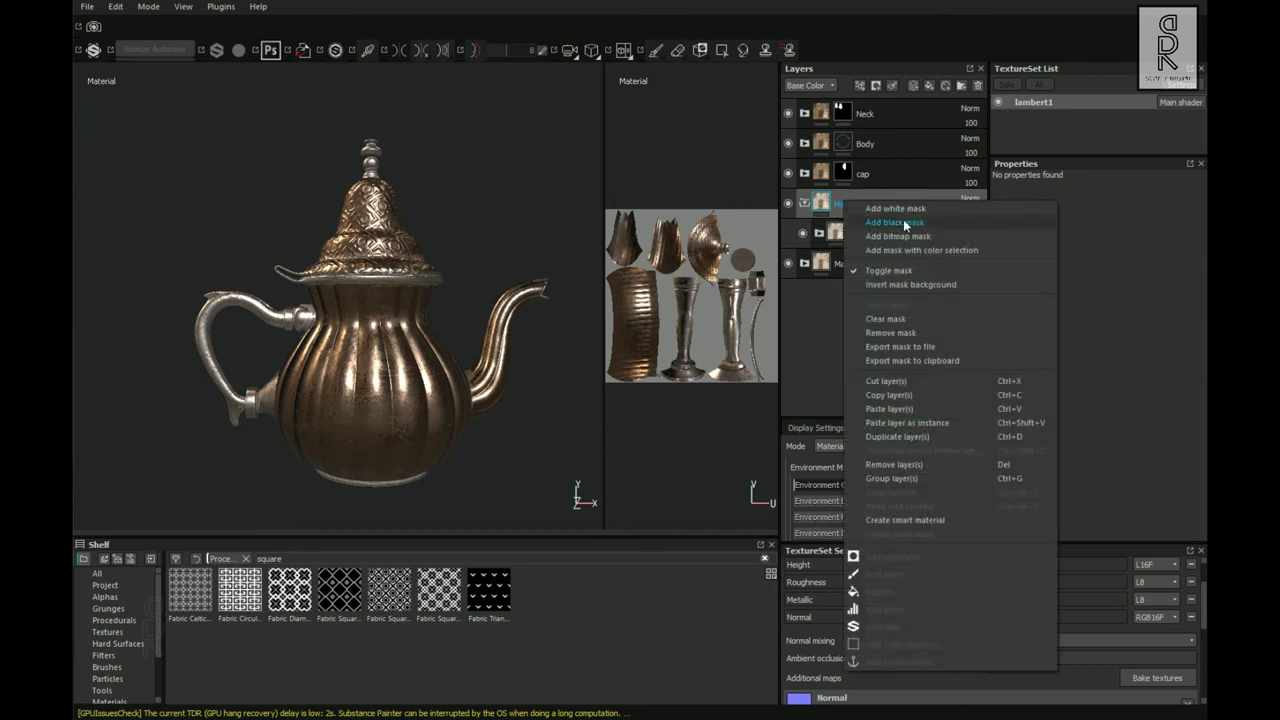
left_click(910, 224)
left_click(721, 50)
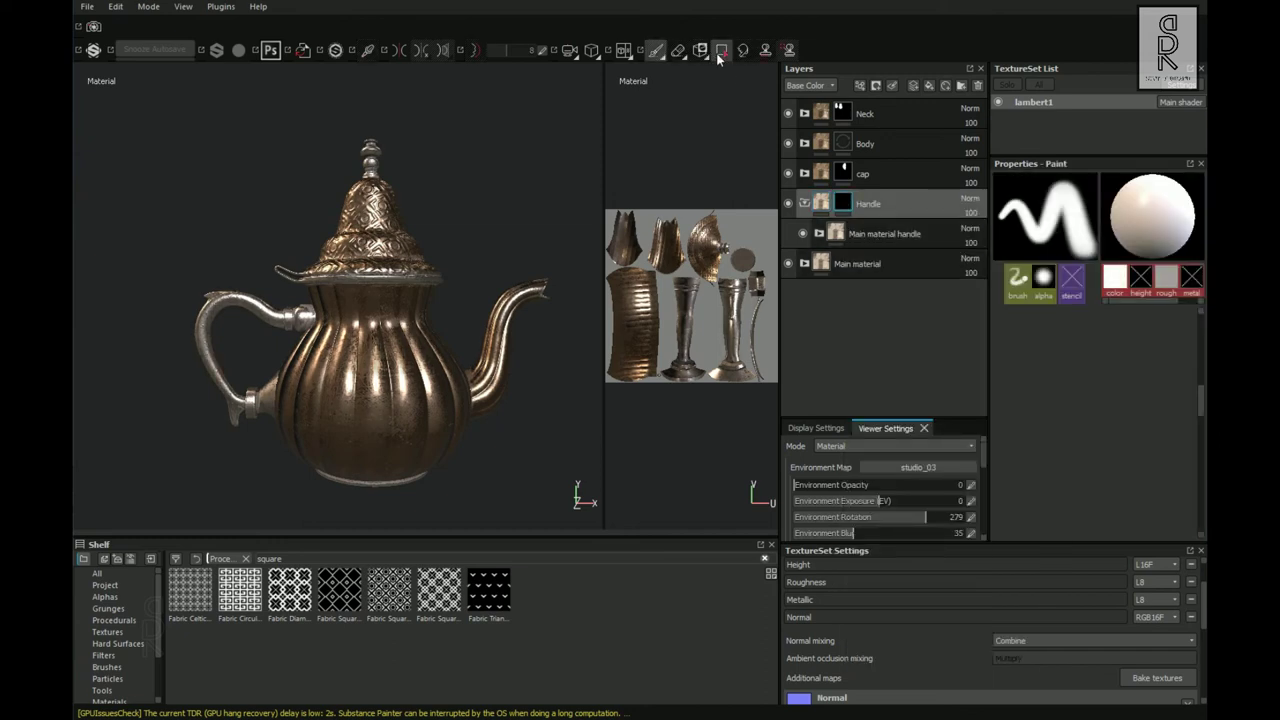
middle_click_drag(262, 361, 391, 334, "alt")
right_click_drag(391, 334, 318, 325, "alt")
left_click(335, 302)
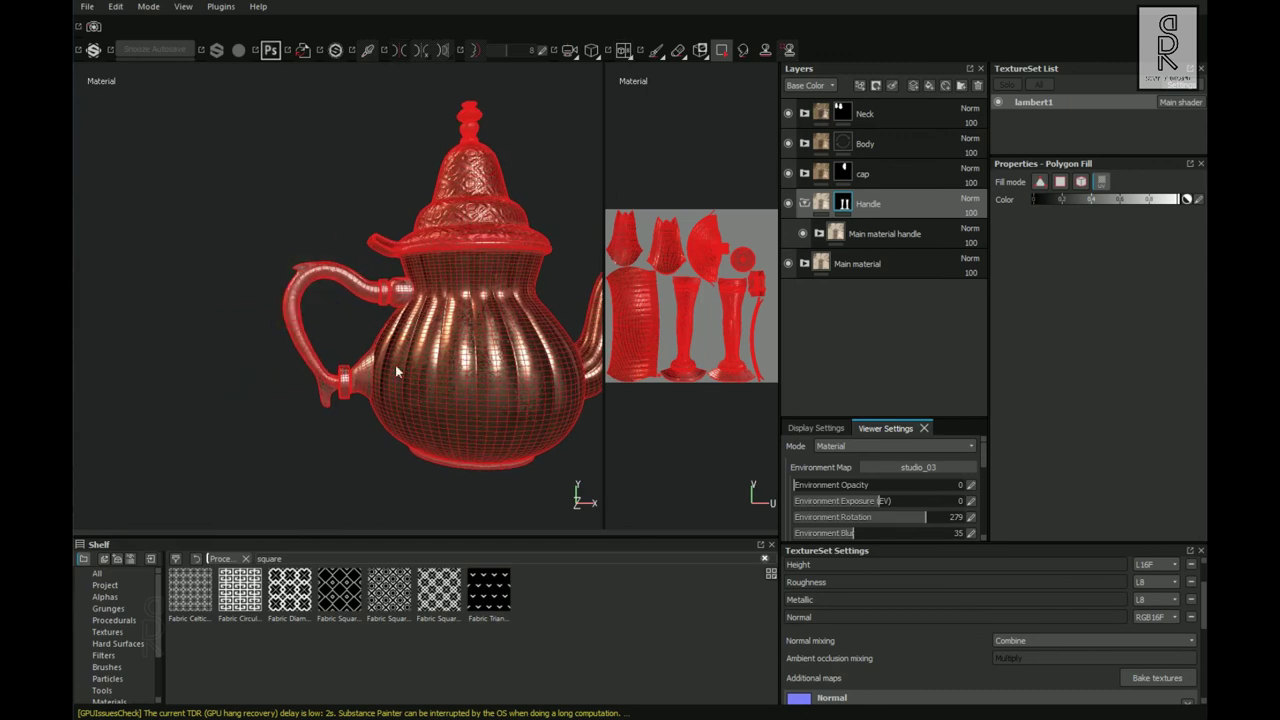
left_click(725, 59)
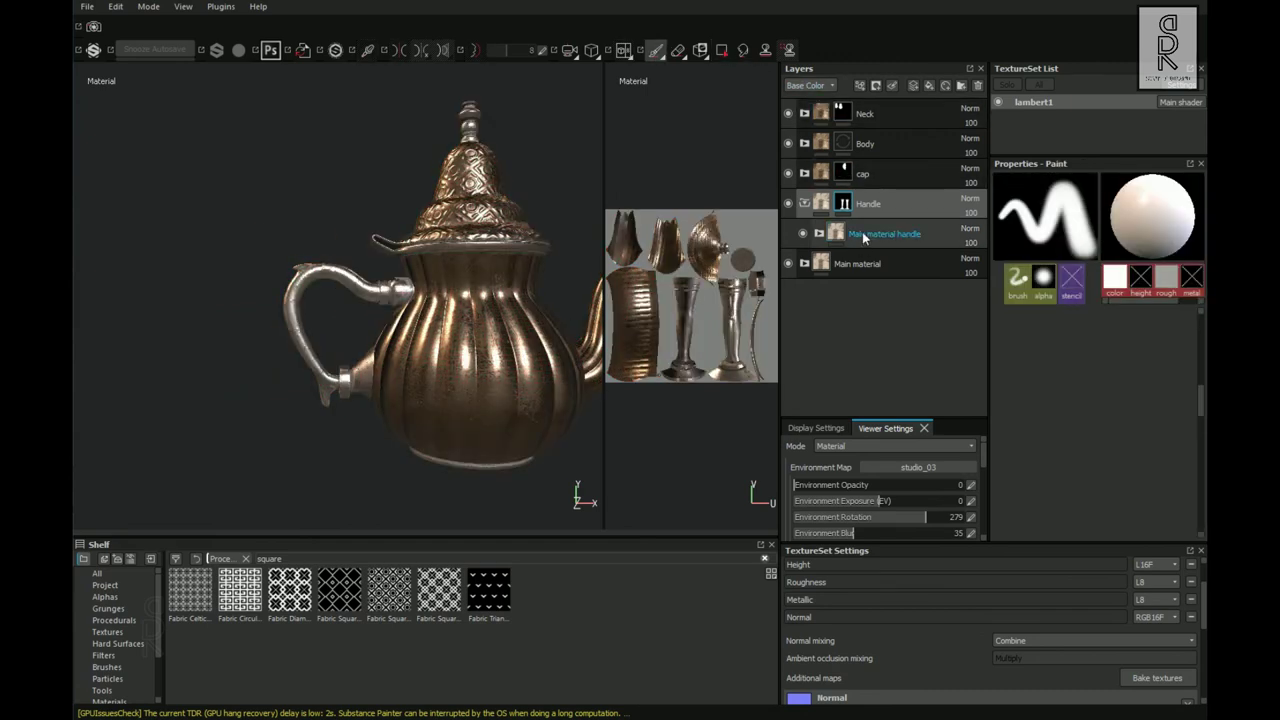
Add a fill layer above Main material handle inside the Handle folder with only the height channel enabled.
left_click(867, 238)
left_click(929, 86)
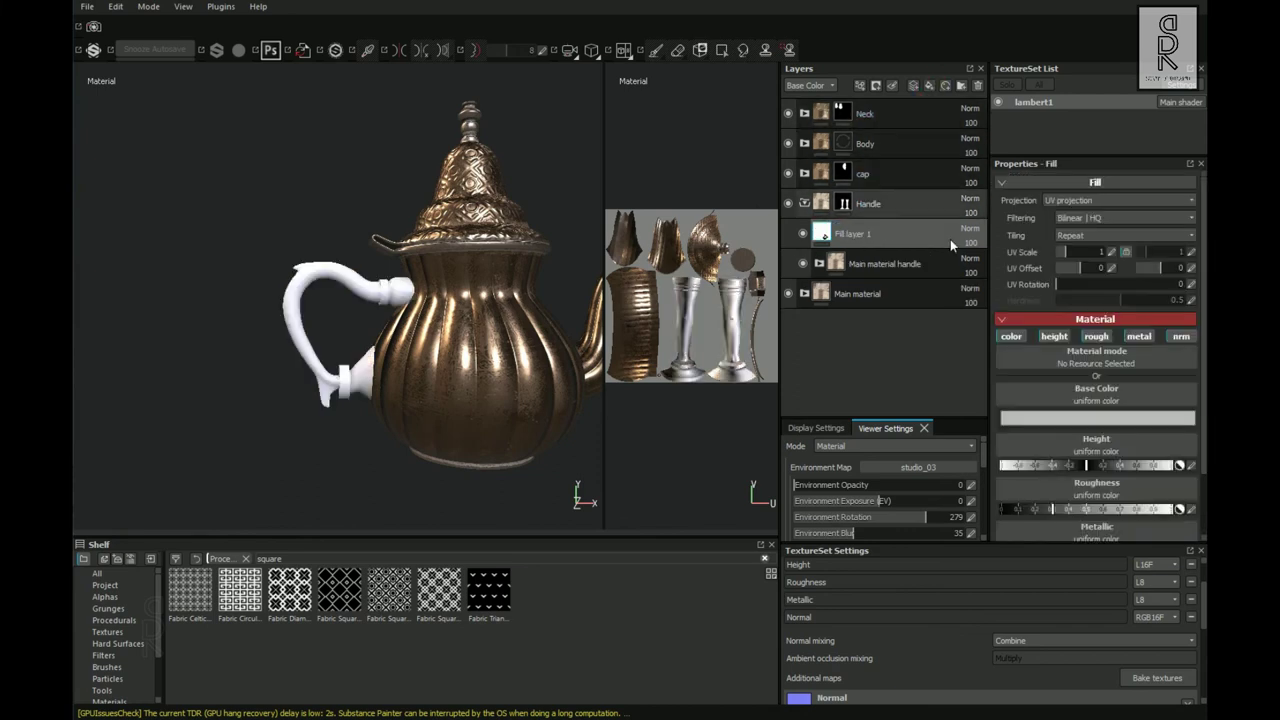
left_click(1176, 339)
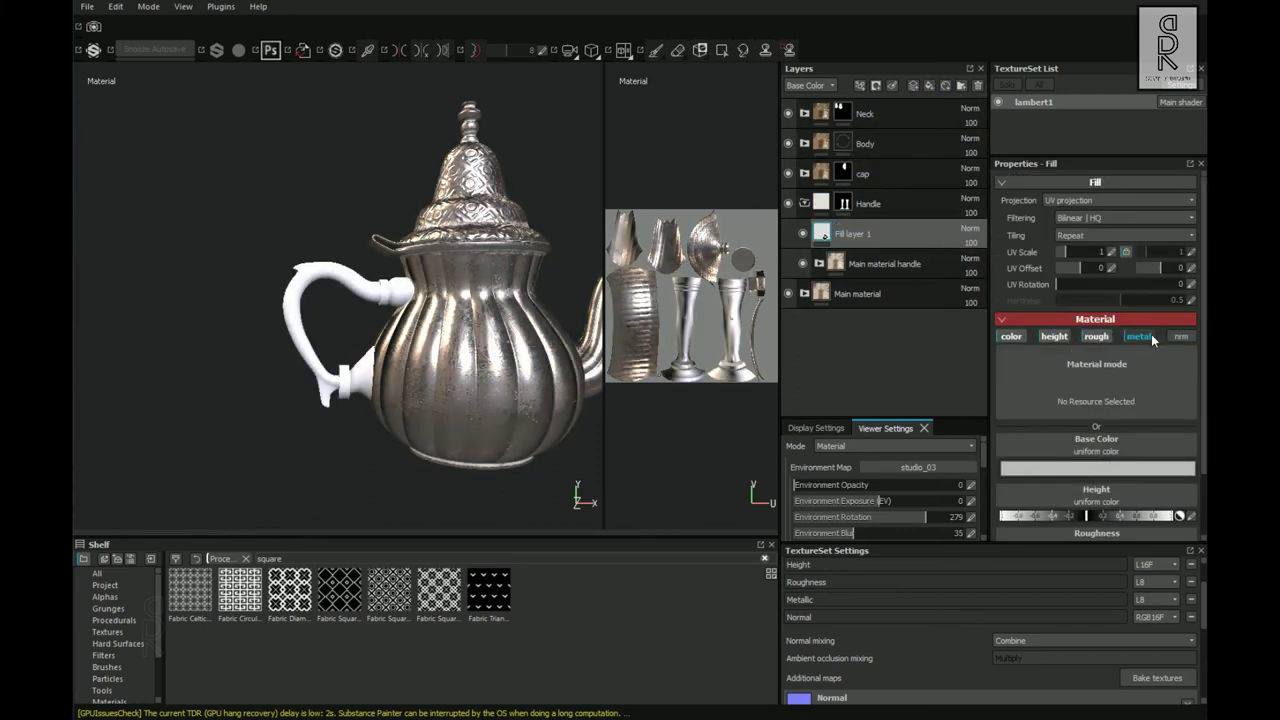
left_click(1150, 338)
left_click(1100, 337)
left_click(1011, 336)
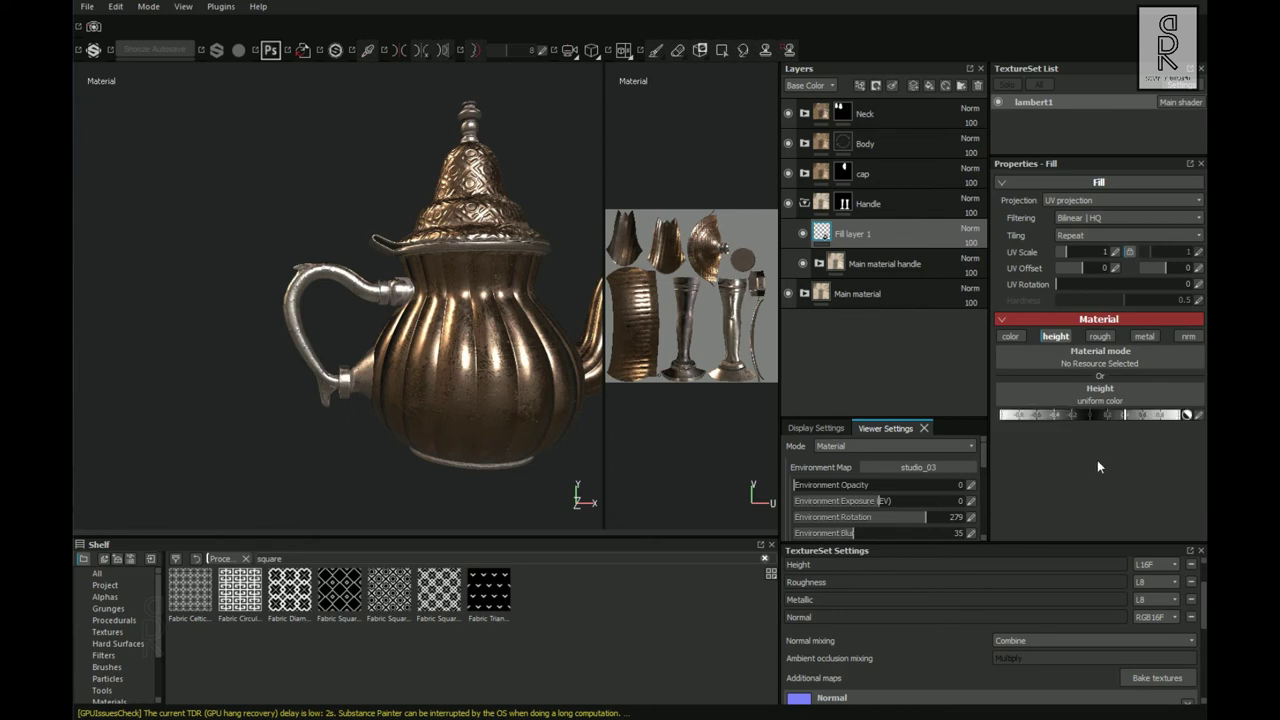
Give the new handle fill layer a black mask containing a fill that uses the Fibers 1 texture.
right_click(847, 236)
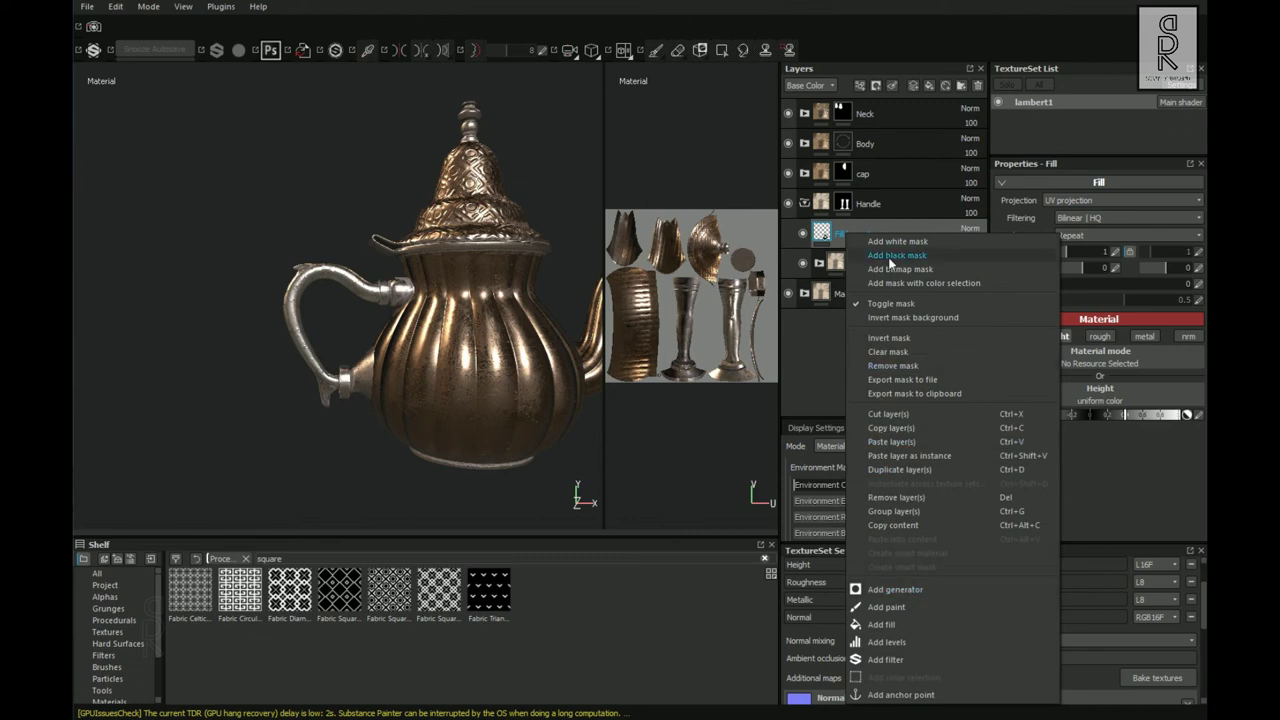
left_click(890, 256)
right_click(852, 237)
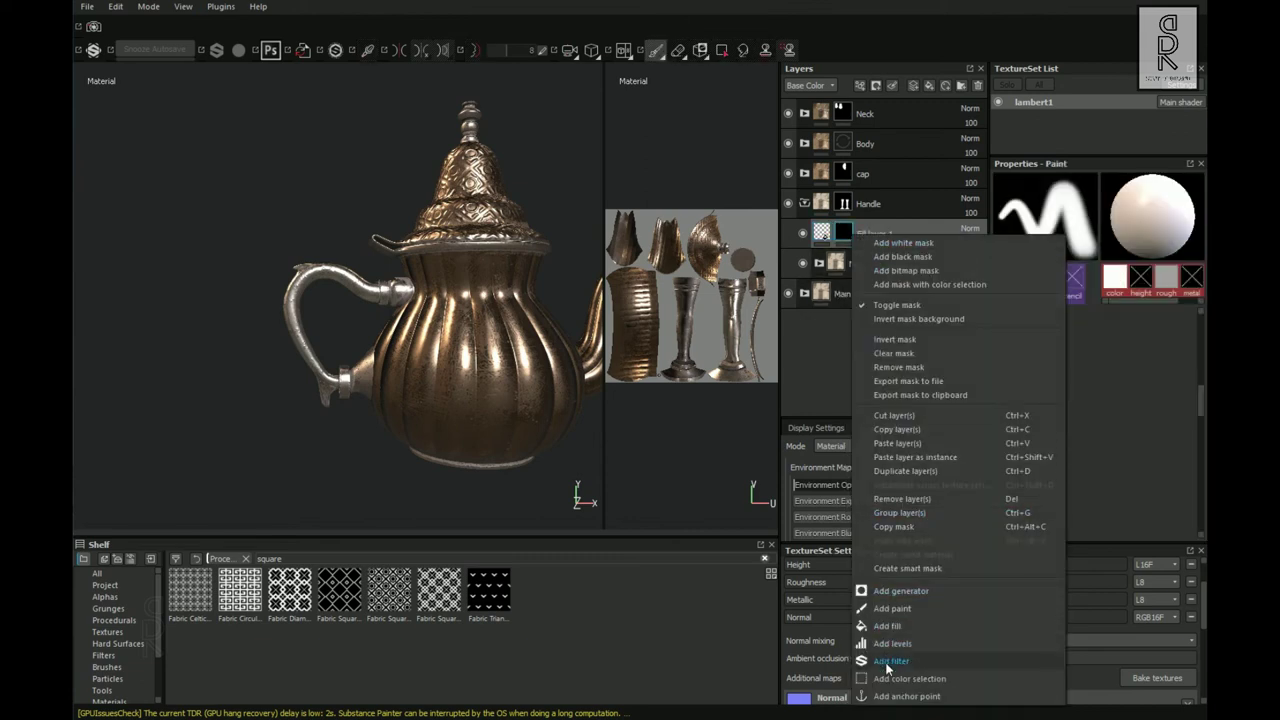
left_click(886, 625)
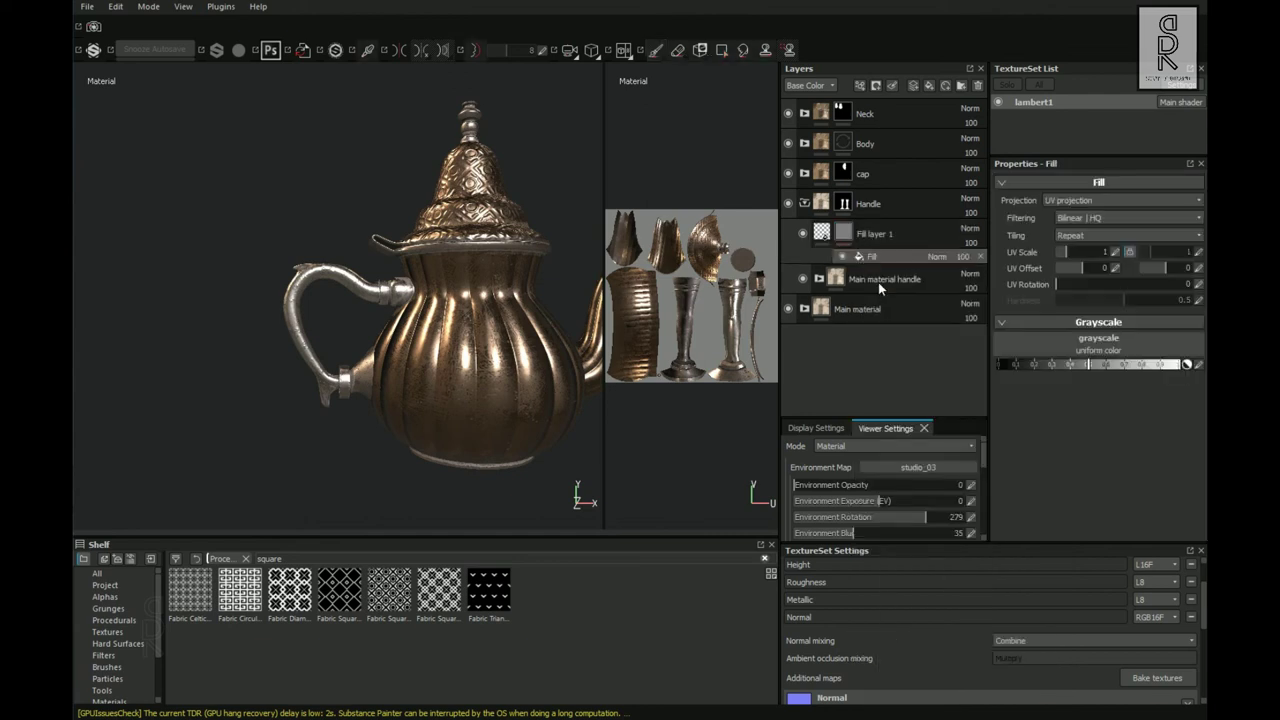
left_click(1016, 350)
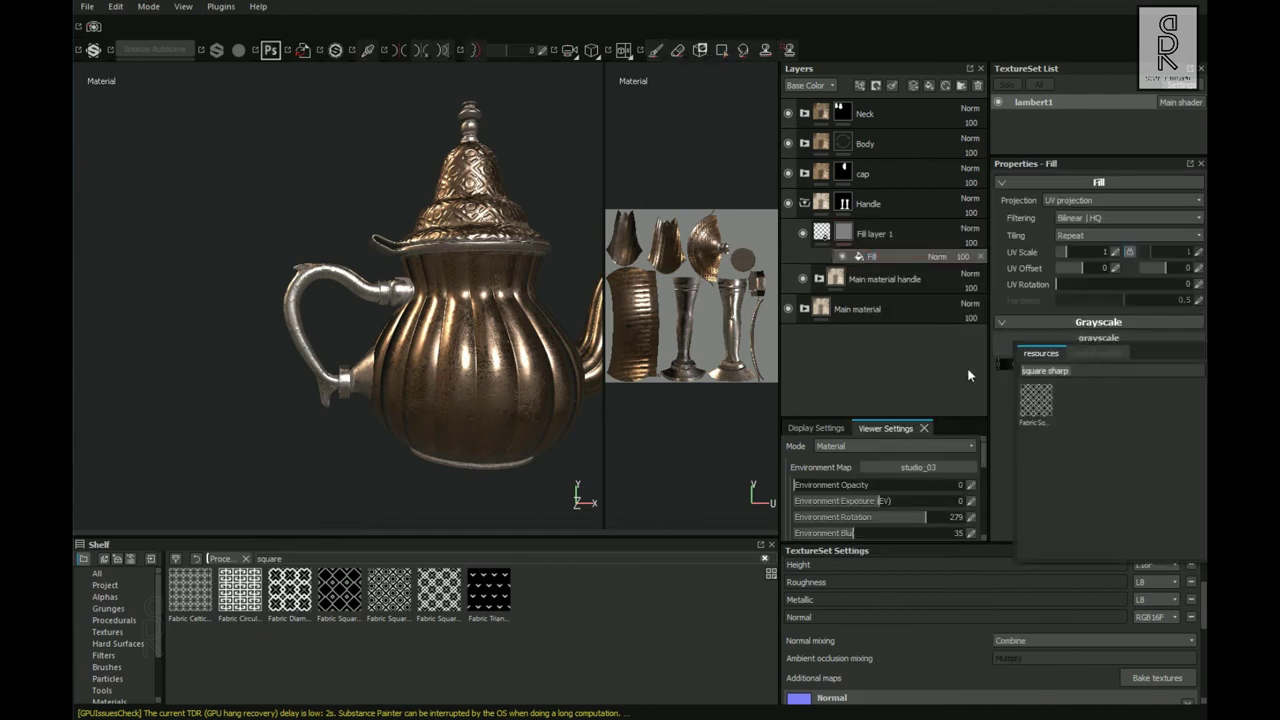
type("fibers")
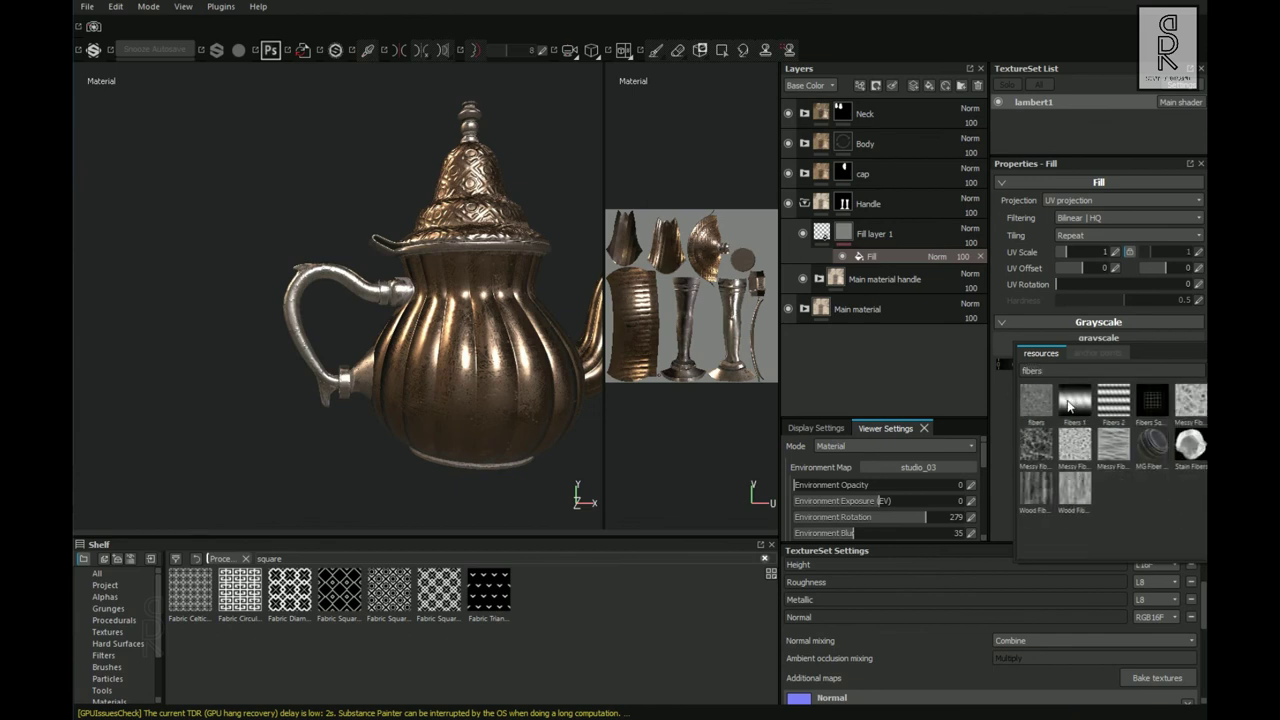
left_click(1069, 404)
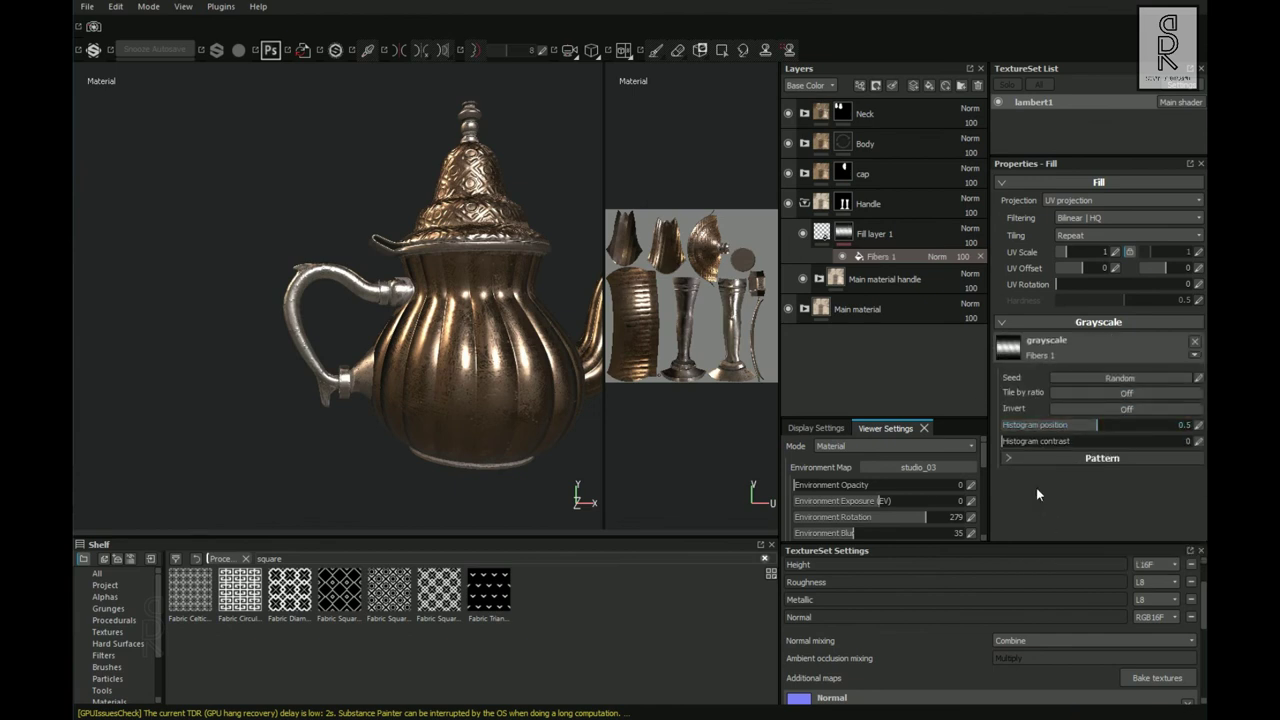
Set the Fibers 1 fill's UV scale to 50 and UV rotation to 110.
left_click(1116, 253)
type("50")
key("Return")
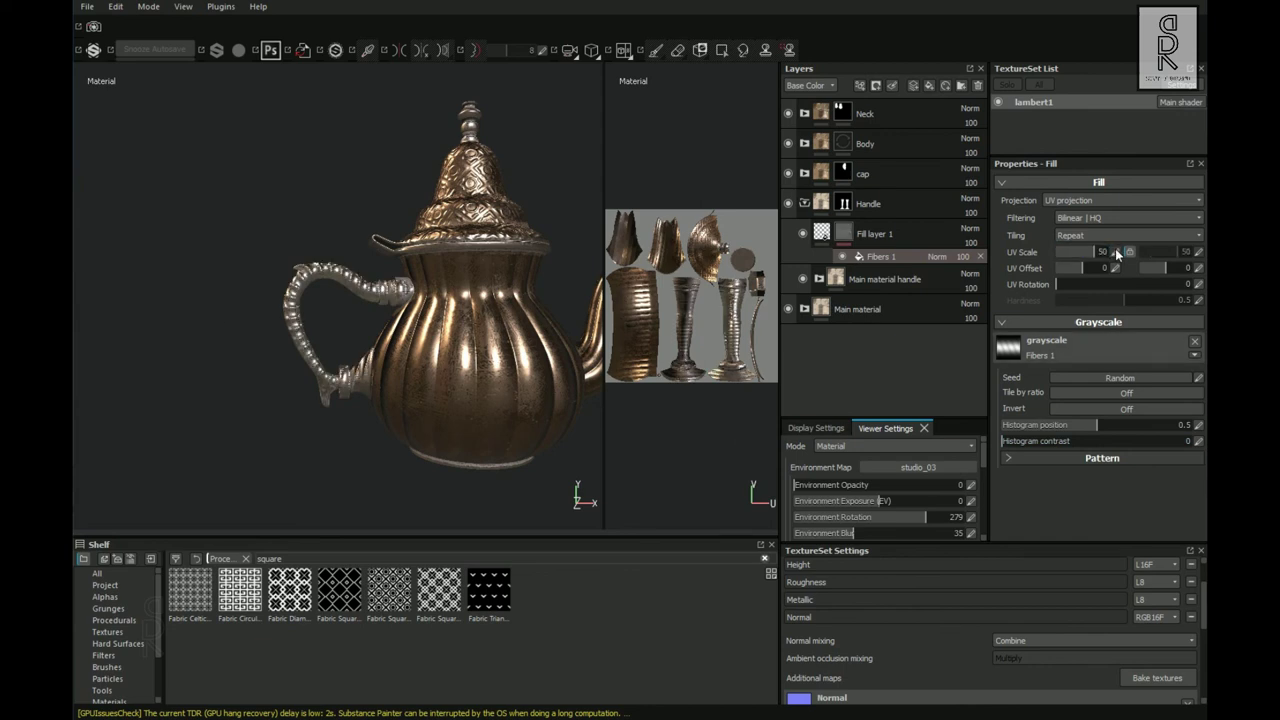
left_click(1198, 284)
type("110")
key("Return")
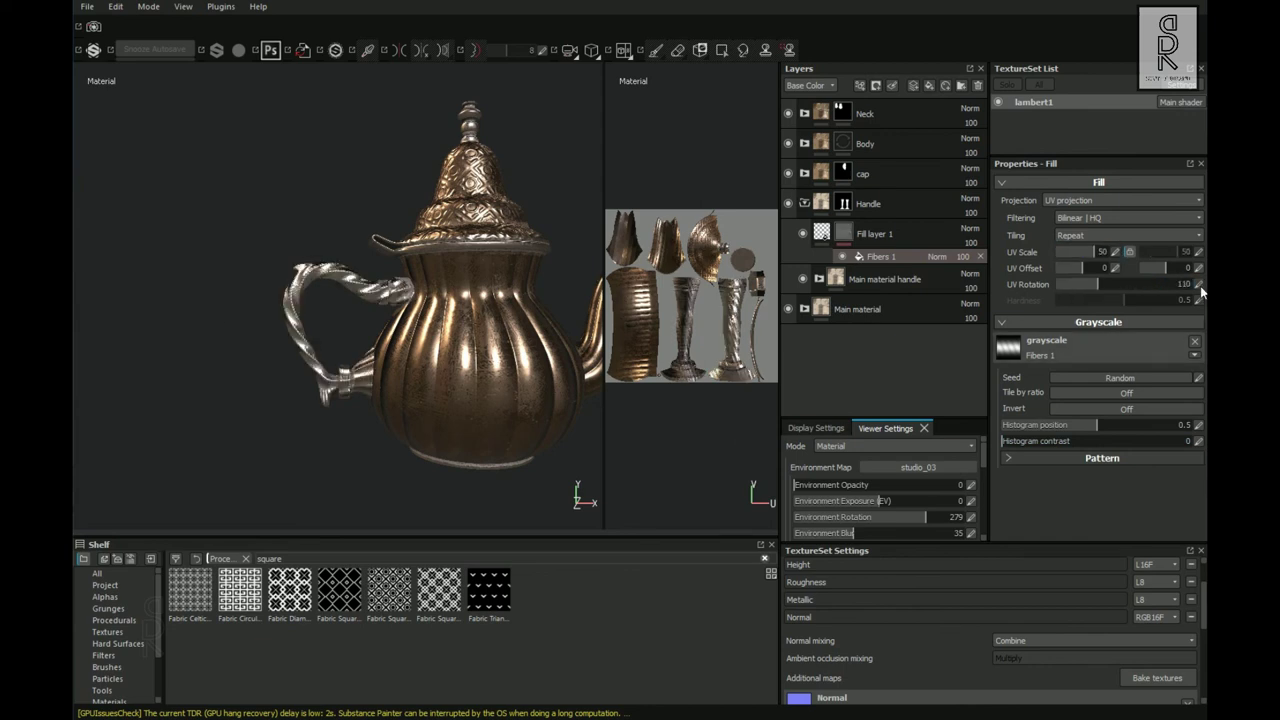
left_click_drag(470, 300, 410, 300, "alt")
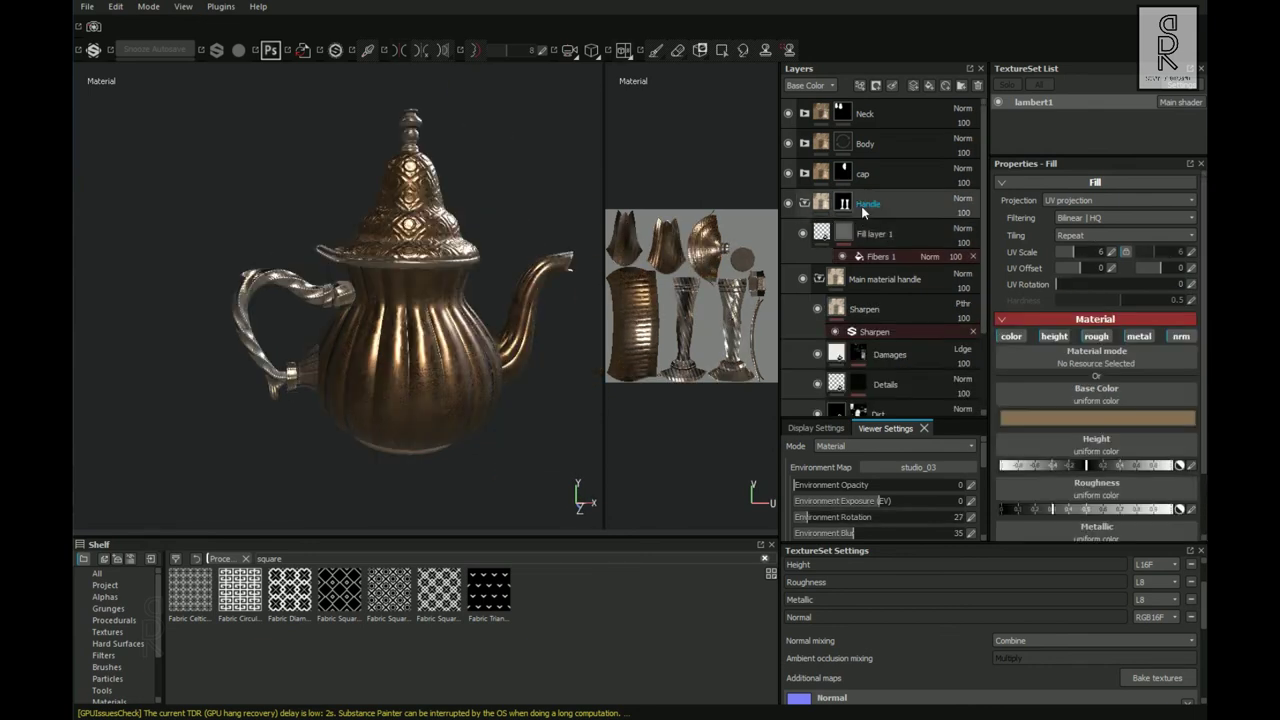
Touch up the Handle folder's mask with Polygon Fill on the polygons around the handle's joints to the body.
left_click(843, 204)
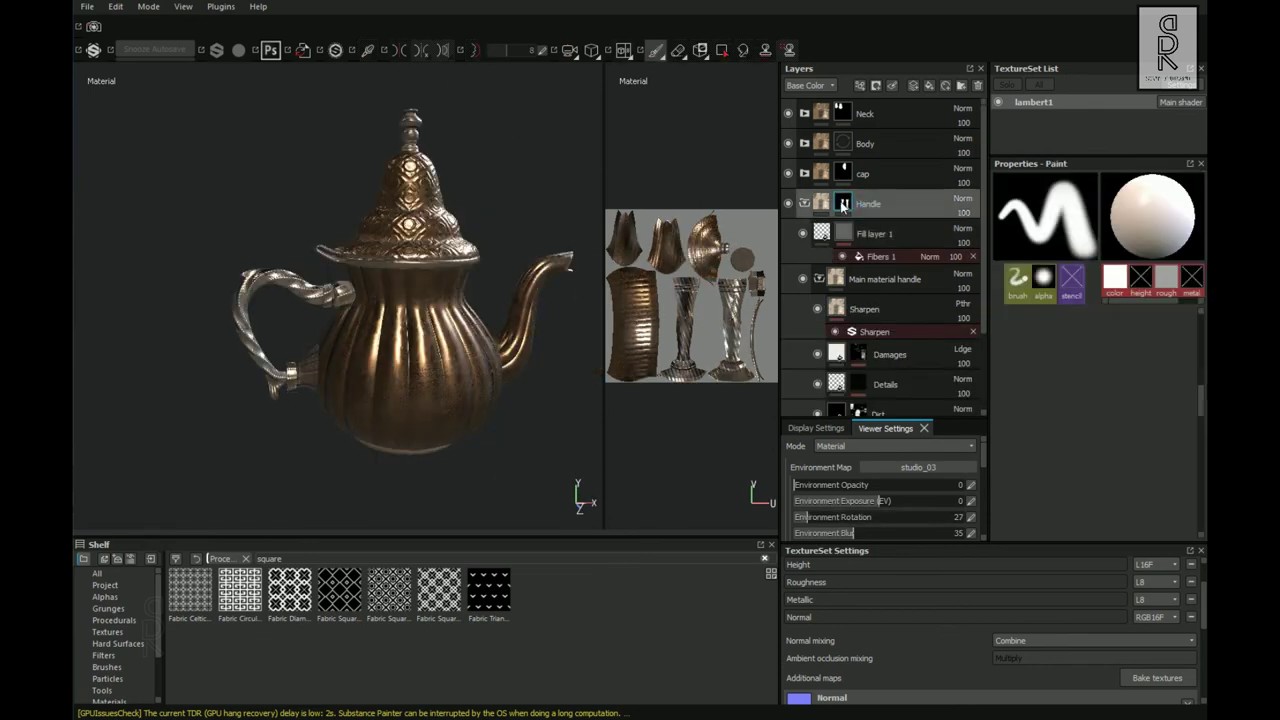
left_click(723, 51)
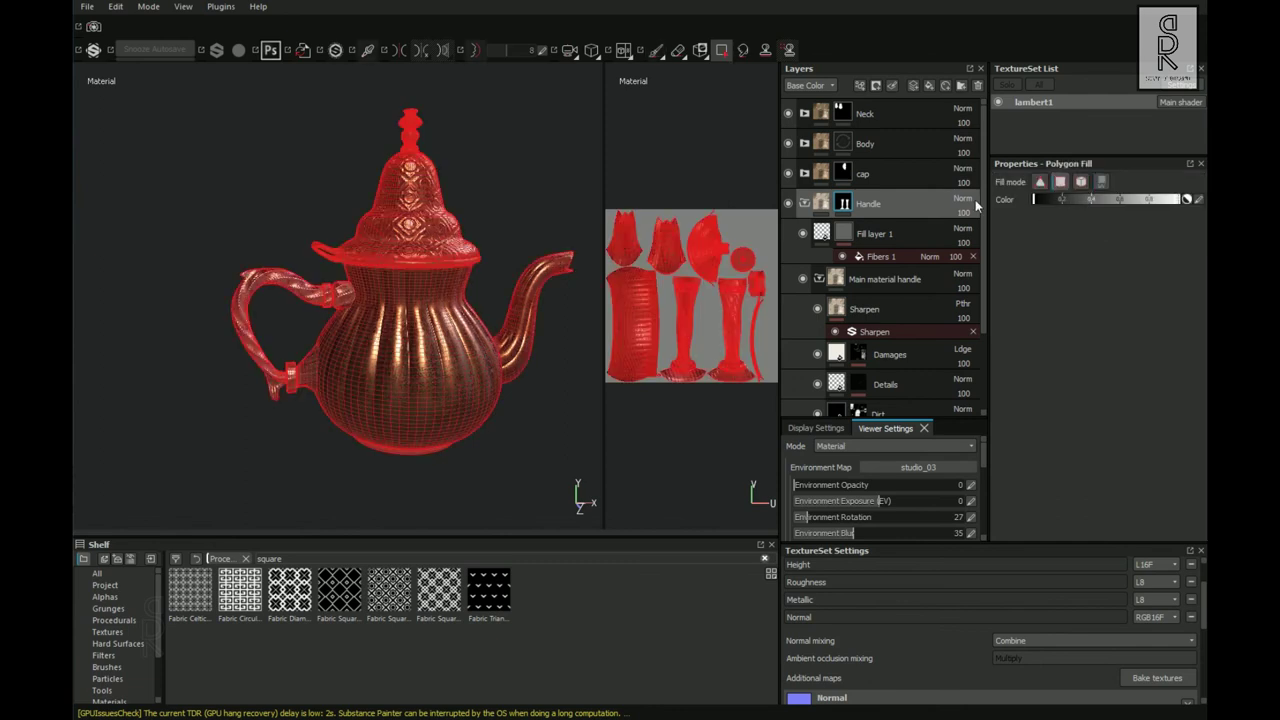
right_click_drag(224, 298, 543, 303, "alt")
left_click_drag(543, 303, 452, 290, "alt")
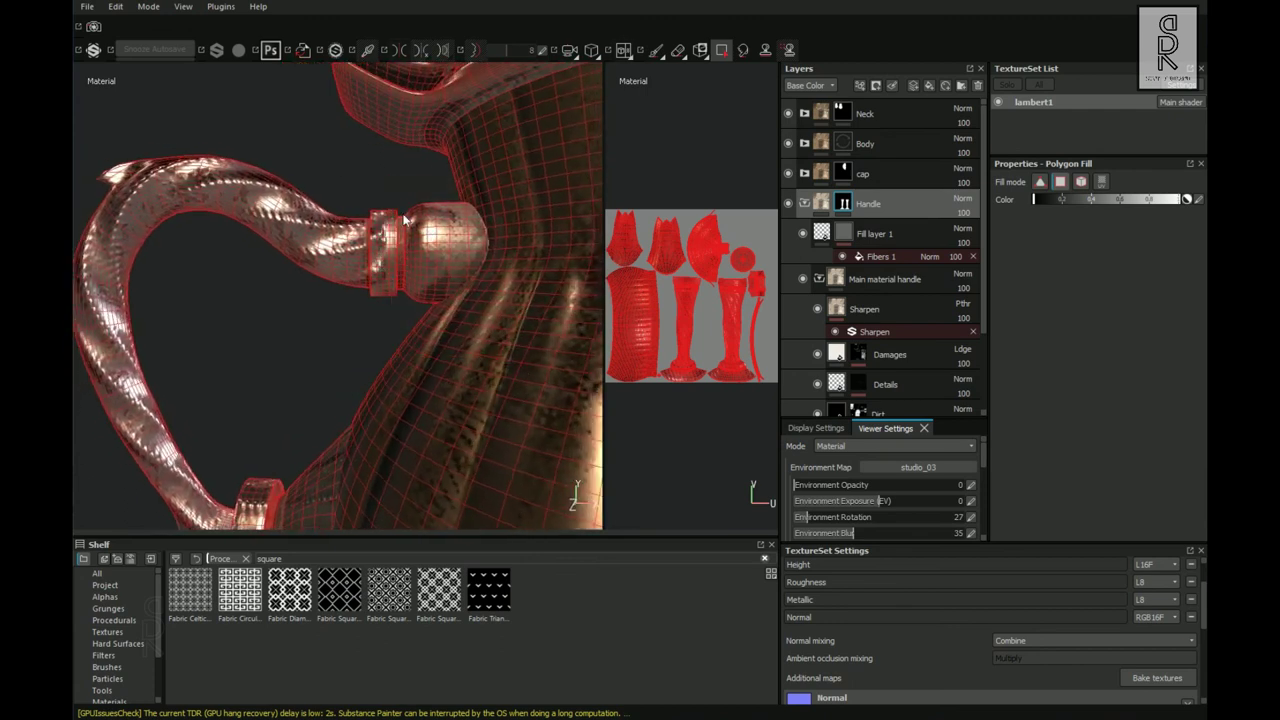
left_click_drag(472, 351, 429, 346, "alt")
right_click_drag(429, 346, 485, 370, "alt")
left_click_drag(485, 370, 408, 294, "alt+shift")
mouse_move(422, 340)
left_mouse_down("alt")
mouse_move(412, 300)
mouse_move(399, 314)
mouse_move(421, 365)
left_mouse_up("alt")
right_click_drag(454, 398, 412, 182, "alt")
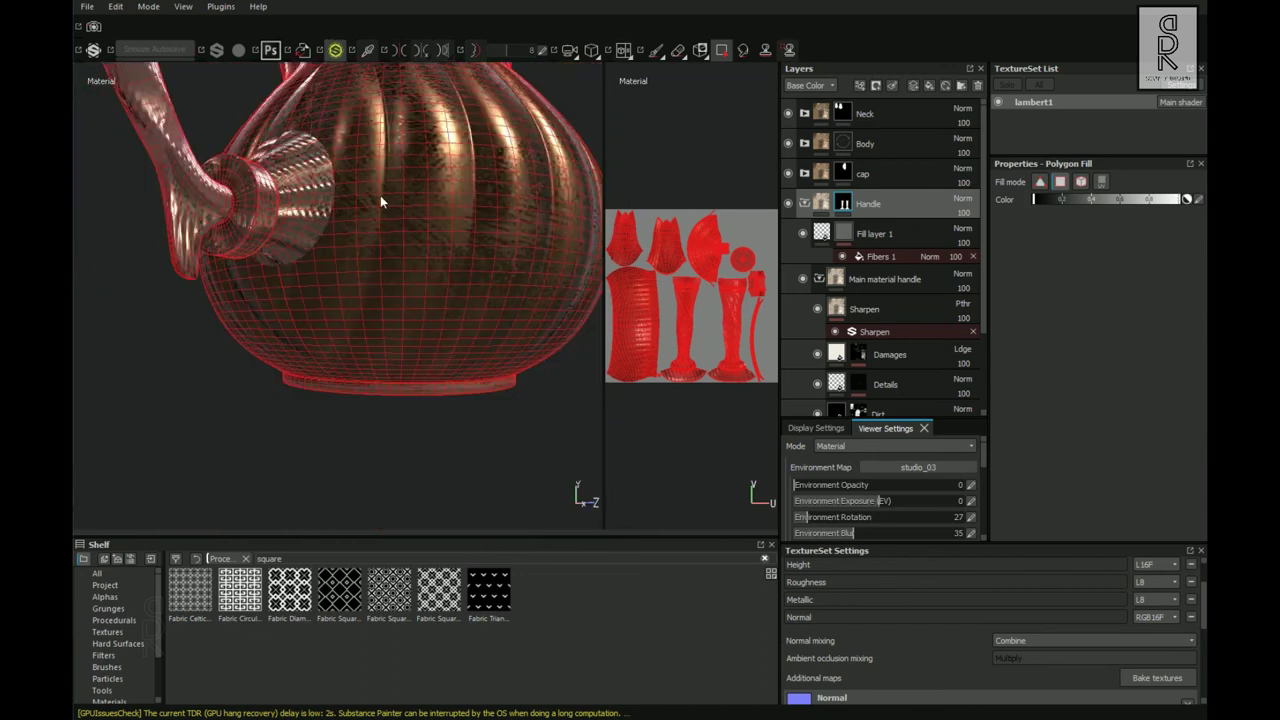
left_click_drag(412, 182, 339, 98, "alt")
left_click_drag(390, 372, 412, 378, "alt")
left_click_drag(296, 143, 411, 383)
left_click_drag(299, 285, 358, 280, "alt")
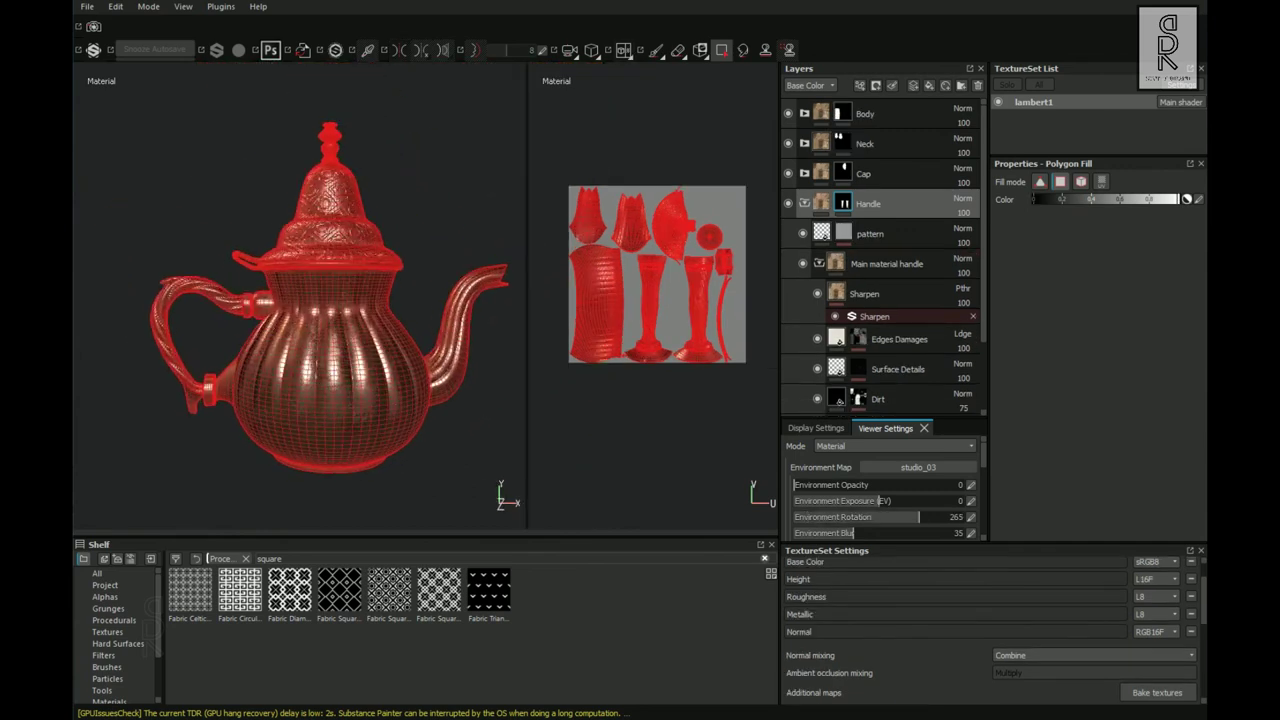
Collapse the handle's material group, rotate the environment lighting to 173 and start an Iray render of the teapot.
left_click(820, 264)
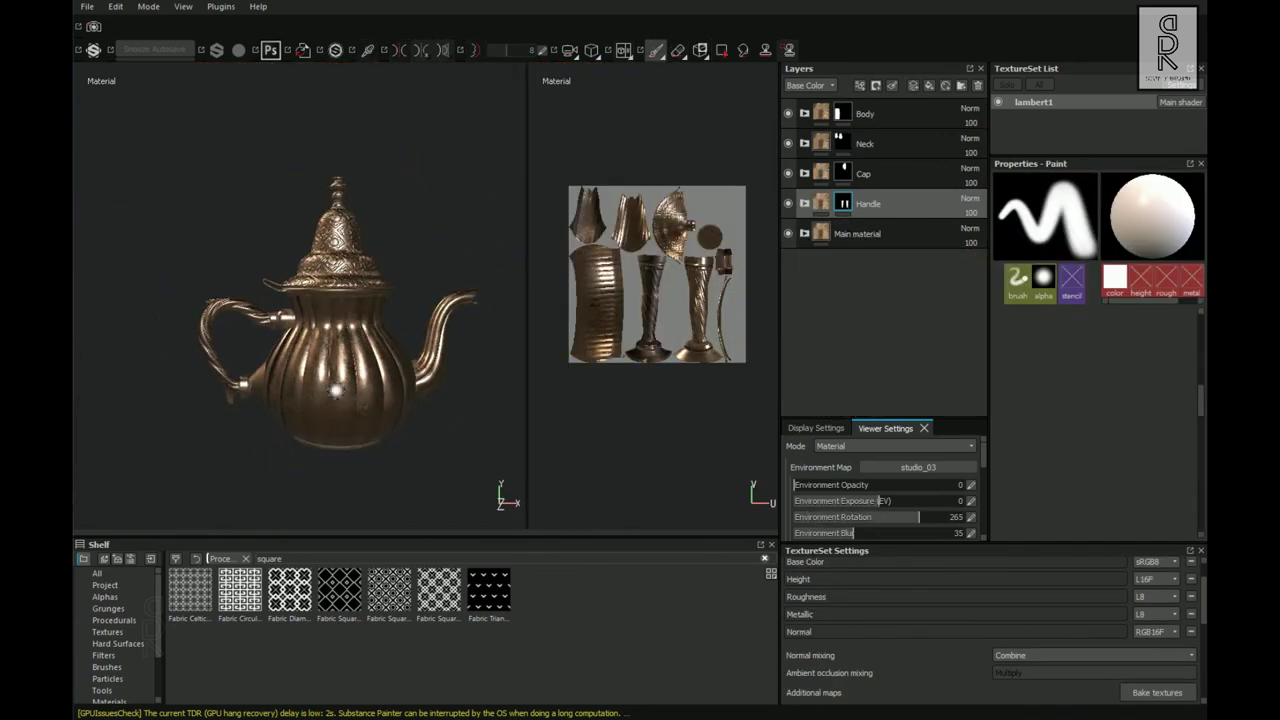
right_click_drag(310, 400, 445, 400, "shift")
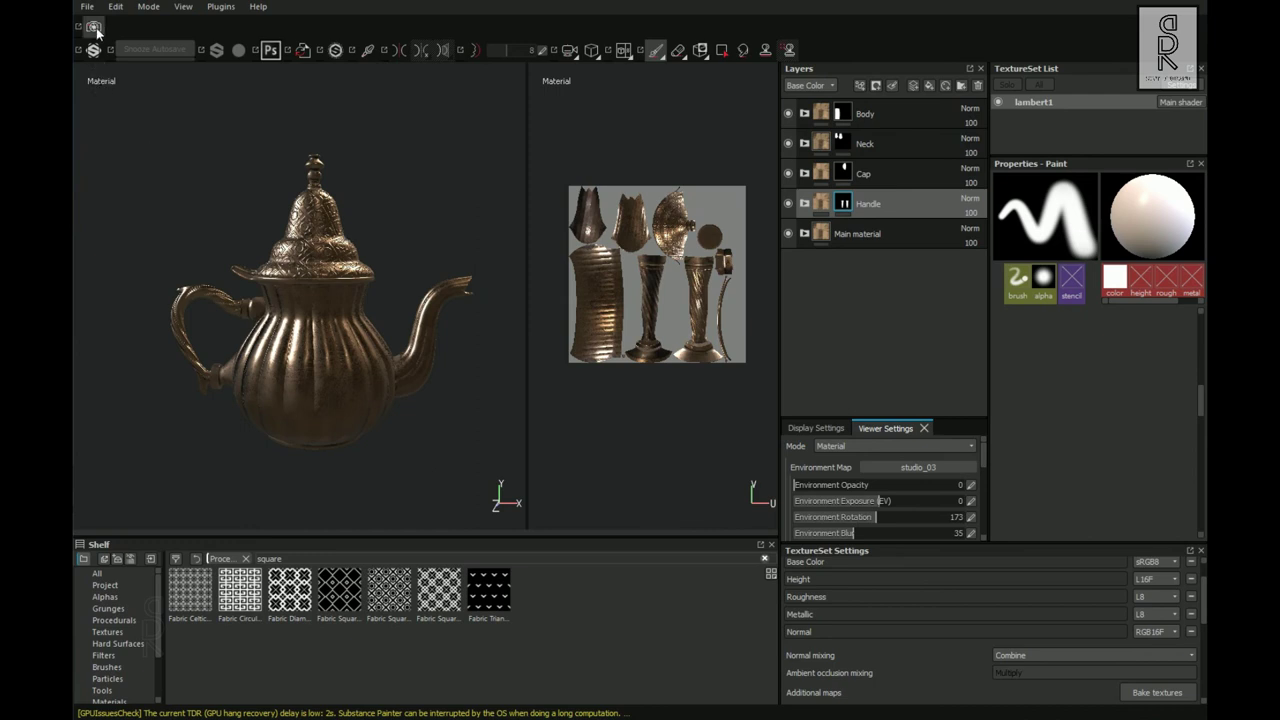
key("F10")
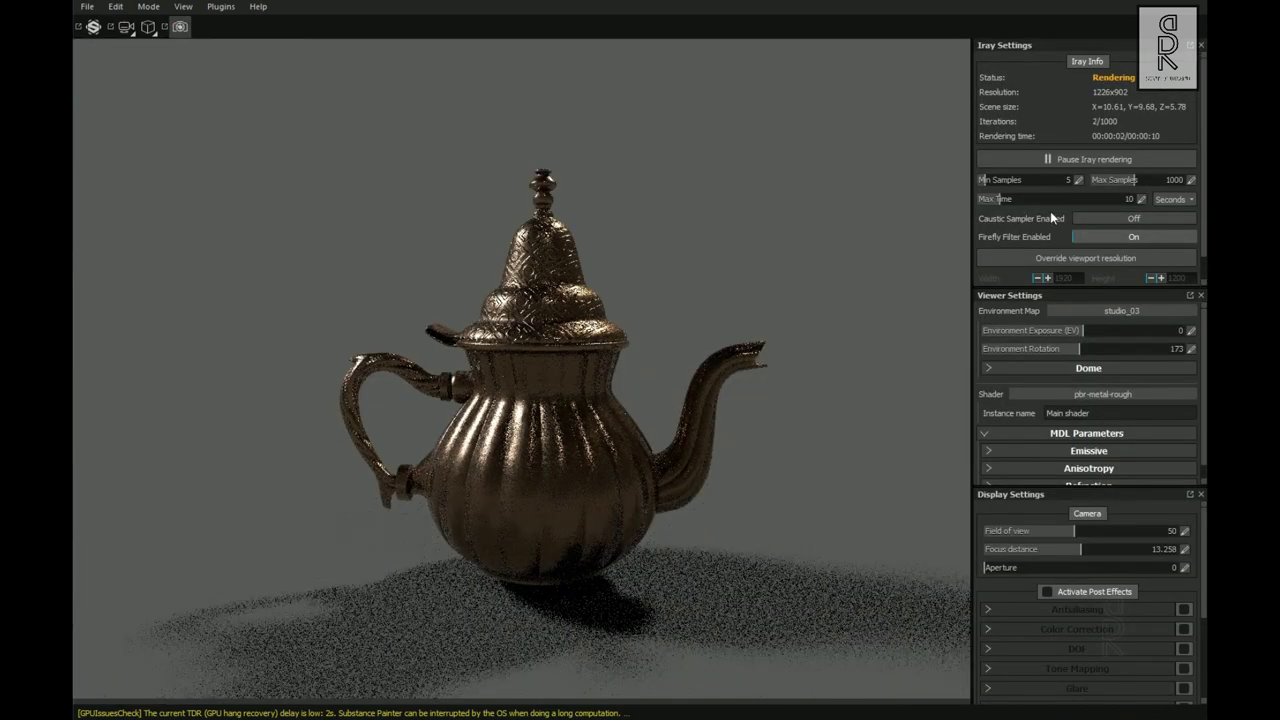
Set the maximum Iray render time to 1 hour.
scroll(1117, 418, "down", 1)
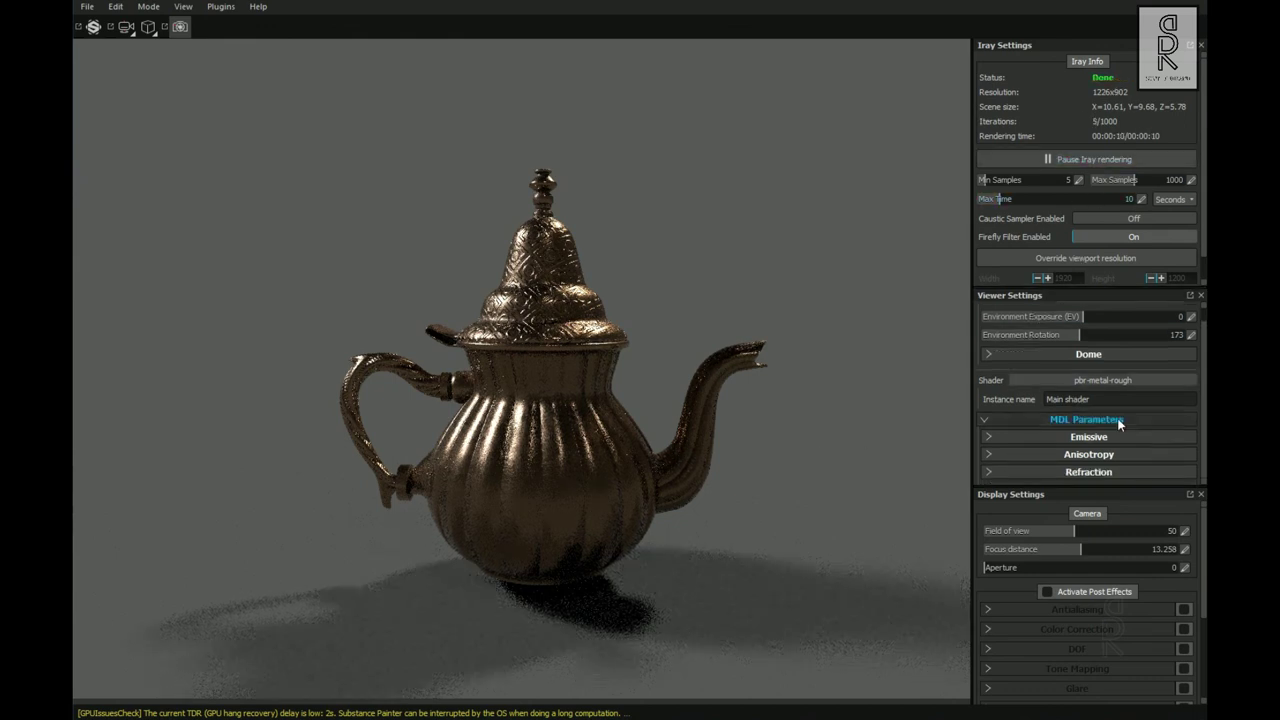
left_click(1141, 200)
left_click(1170, 199)
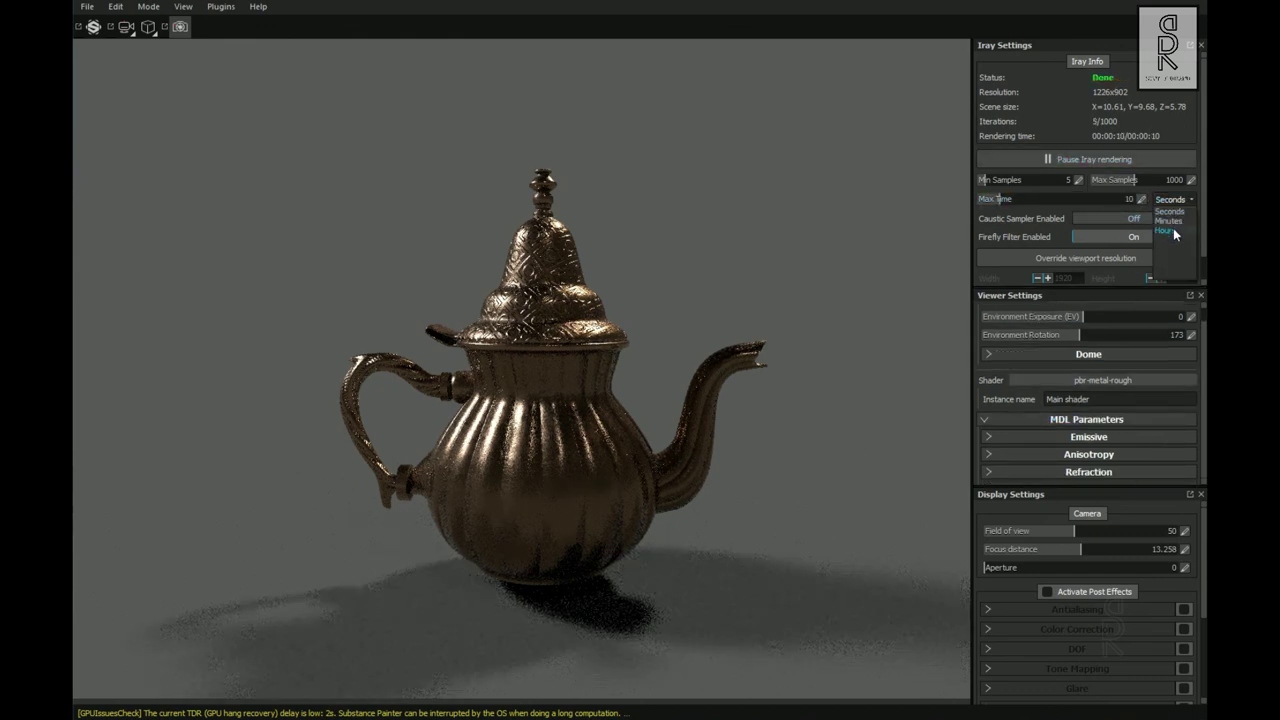
left_click(1170, 230)
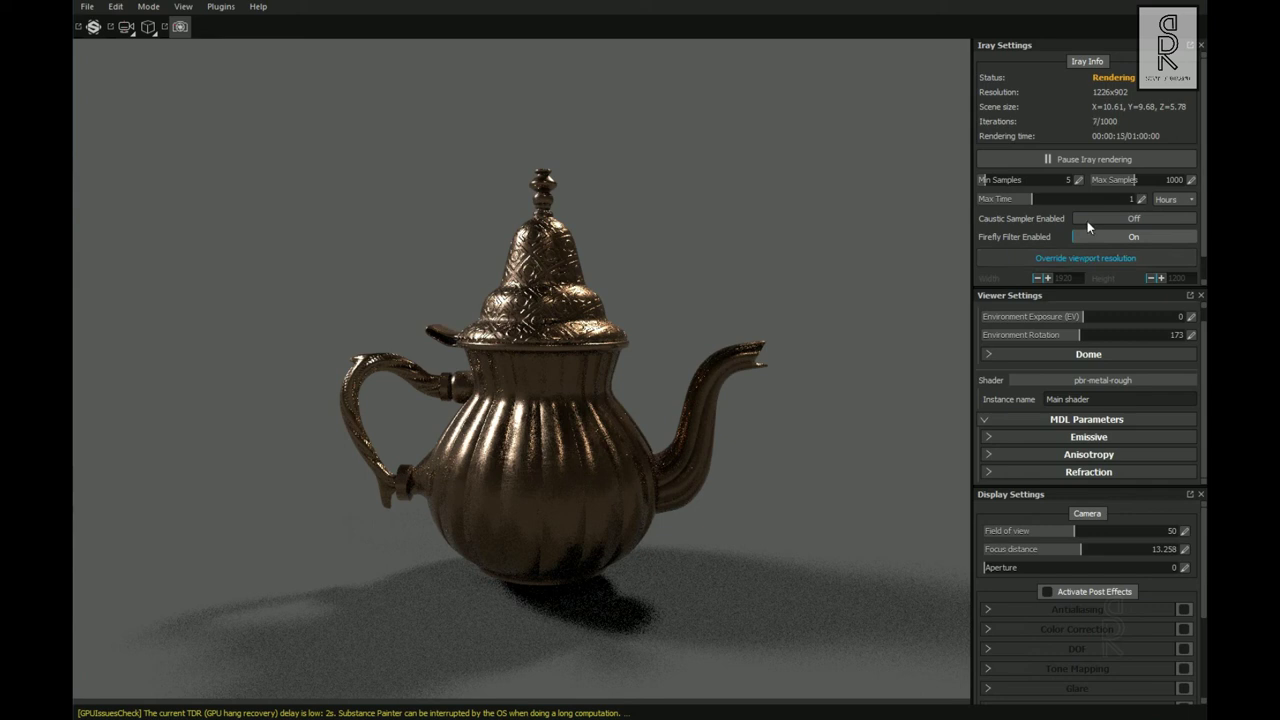
Enable the caustic sampler and override the viewport resolution with a new render height.
left_click(1100, 219)
left_click(1020, 258)
left_click_drag(1188, 279, 1124, 280)
type("108")
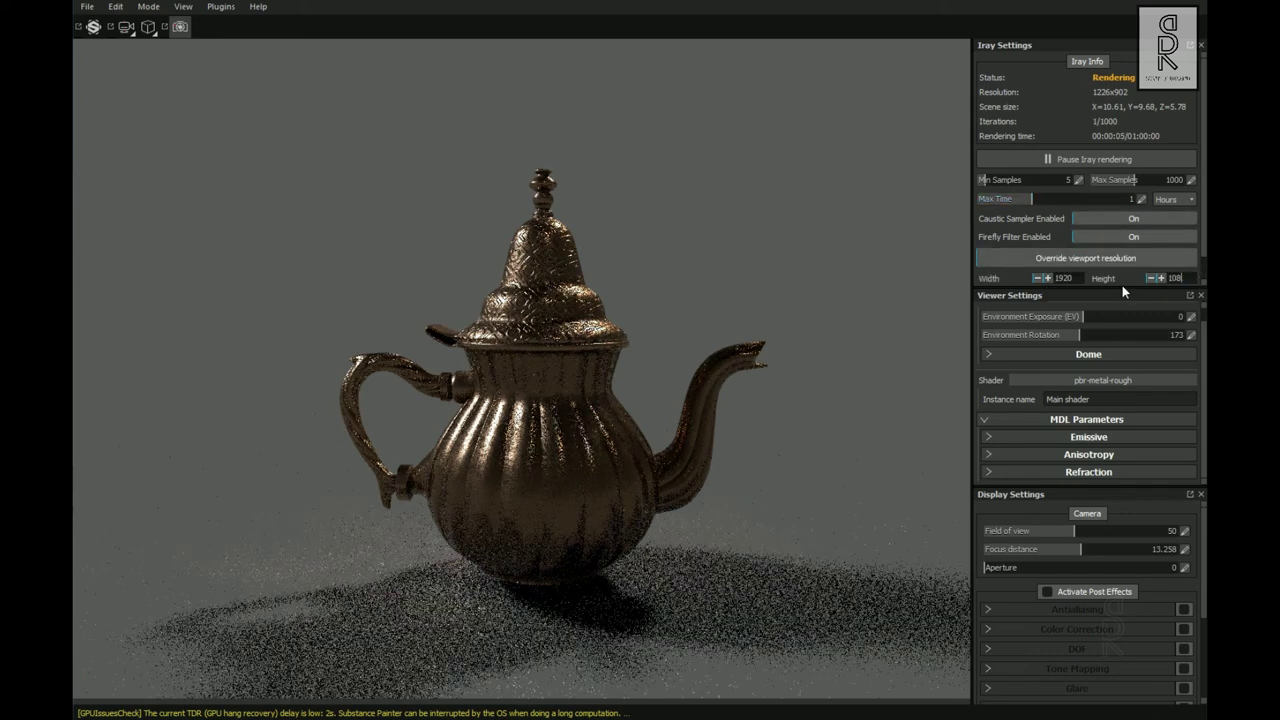